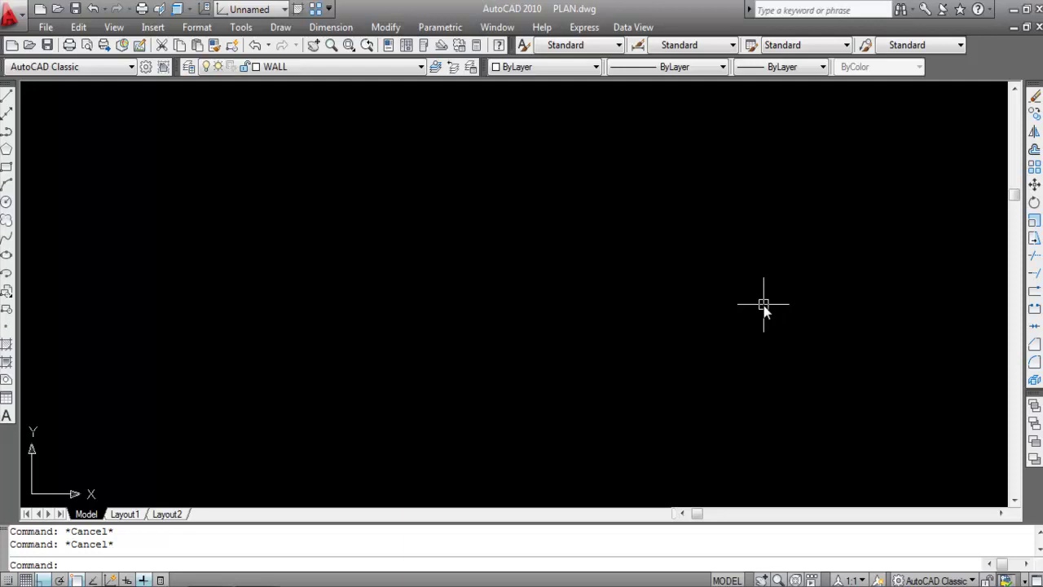
# Draw a 10 by 10 square with REC and its Dimensions option near the drawing's middle.
pyautogui.write('REC')
pyautogui.press('Return')
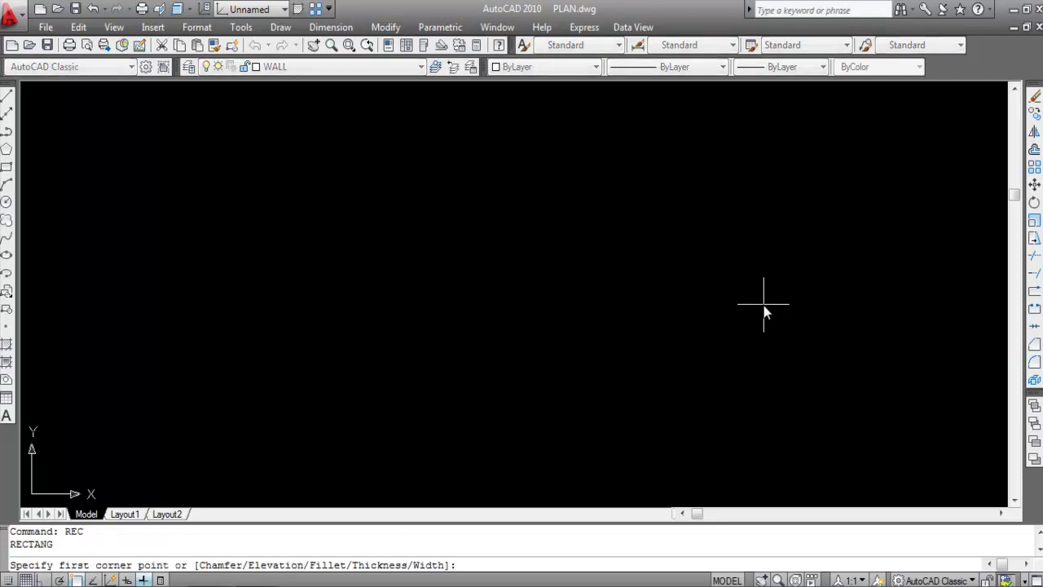
pyautogui.click(399, 254)
pyautogui.rightClick(486, 327)
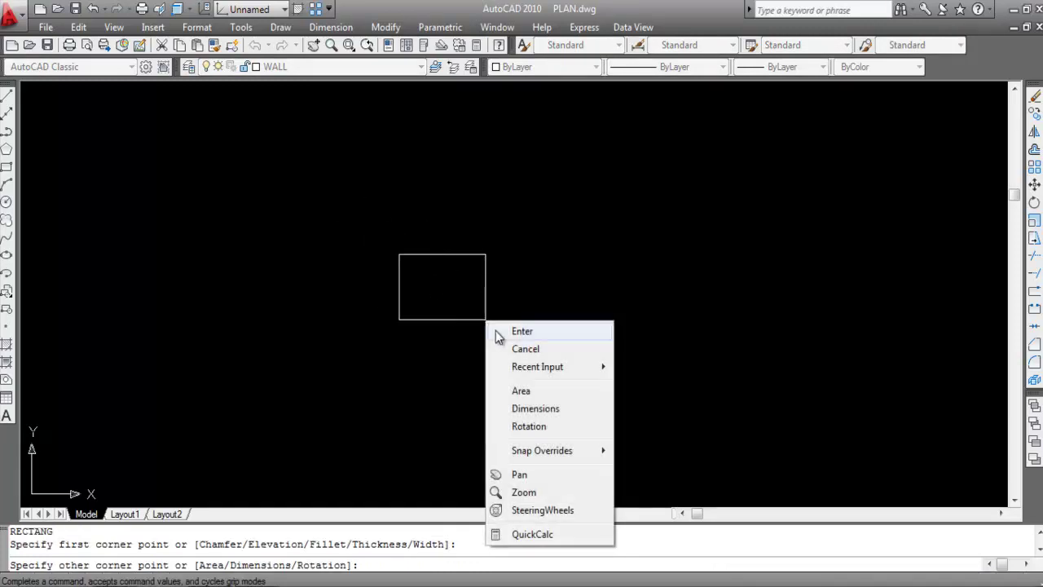
pyautogui.click(530, 409)
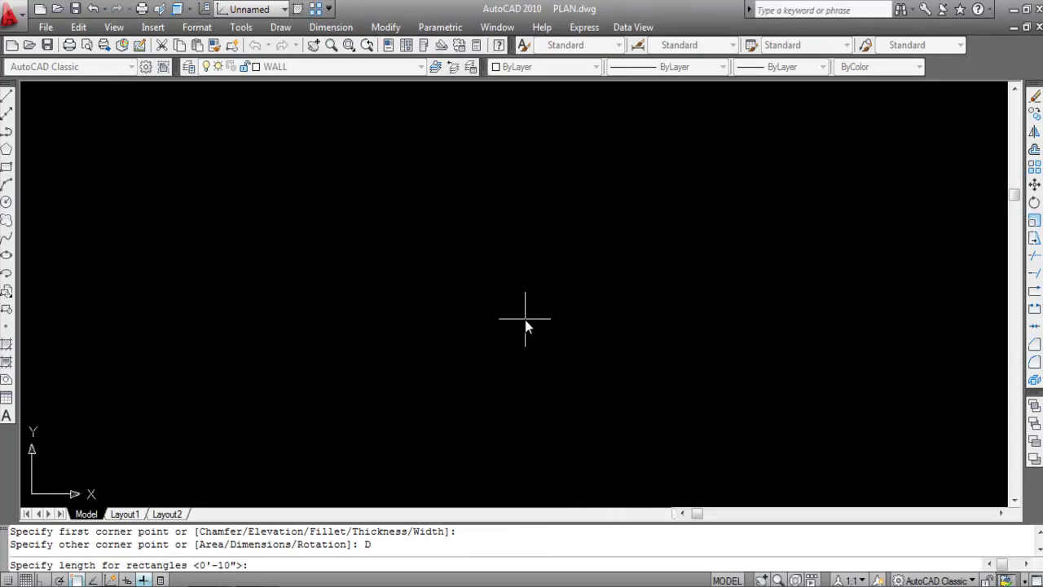
pyautogui.write('10')
pyautogui.press('Return')
pyautogui.write('10')
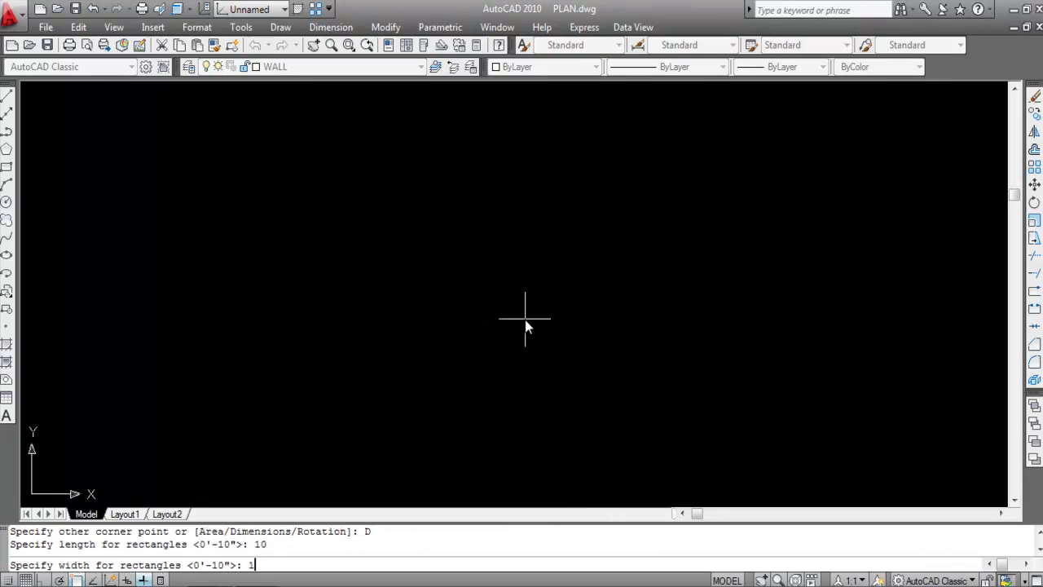
pyautogui.press('Return')
pyautogui.scroll(3, 440, 245)
pyautogui.click(484, 345)
pyautogui.scroll(2, 340, 287)
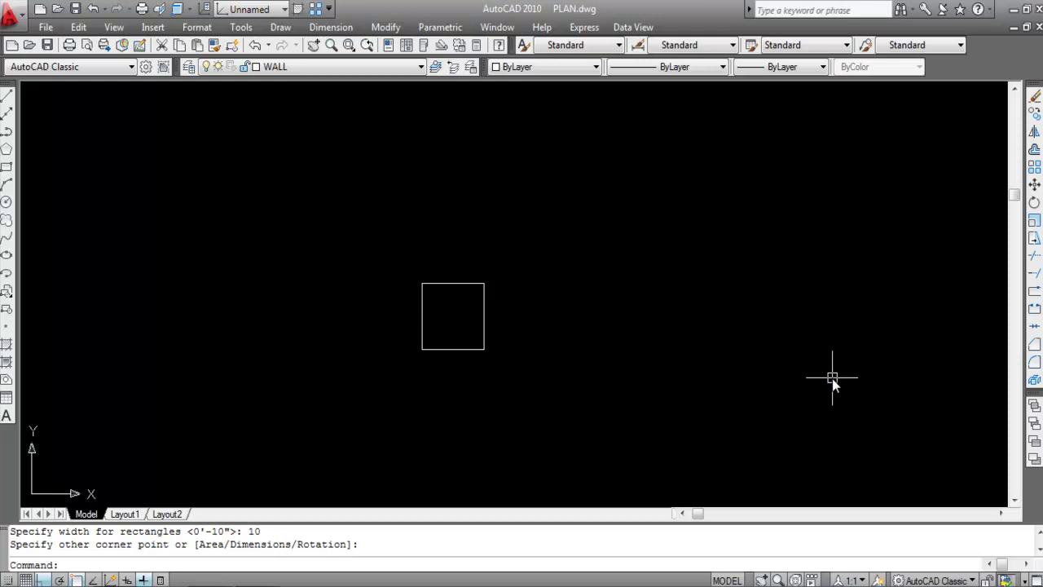
pyautogui.scroll(-10, 652, 279)
pyautogui.scroll(5, 538, 342)
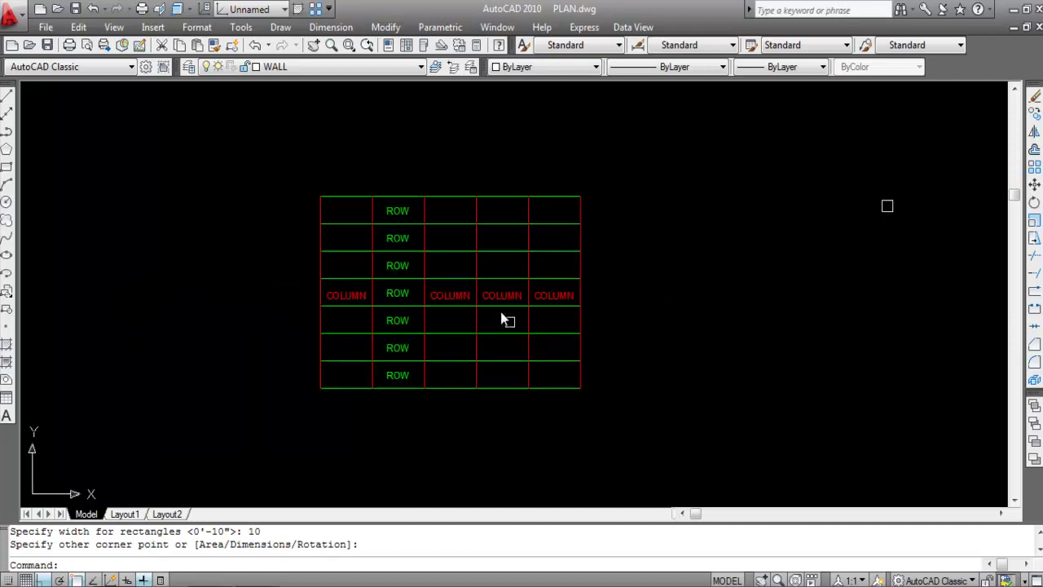
pyautogui.click(408, 412)
pyautogui.click(387, 181)
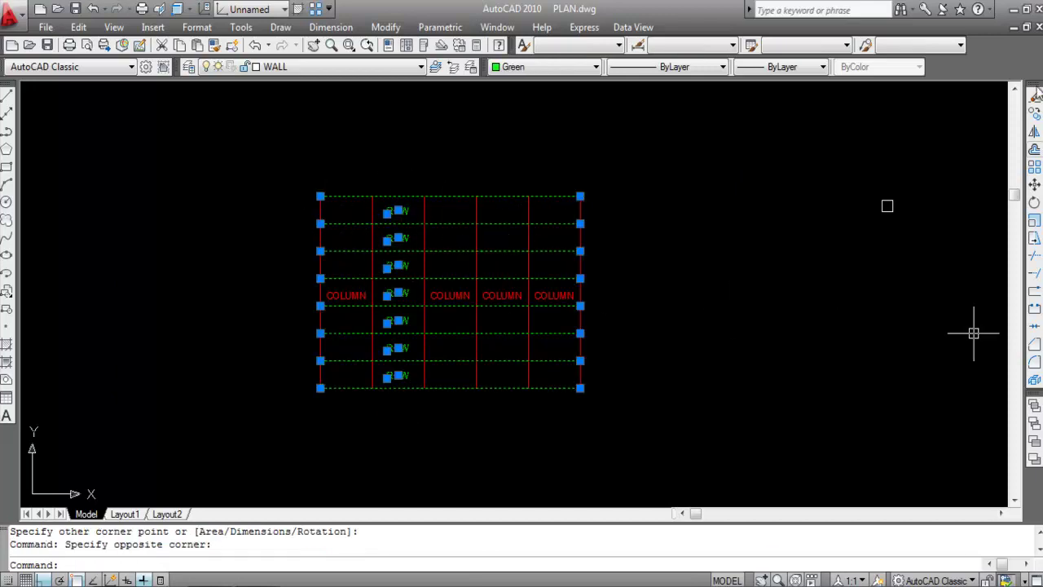
pyautogui.scroll(5, 358, 371)
pyautogui.scroll(-2, 277, 364)
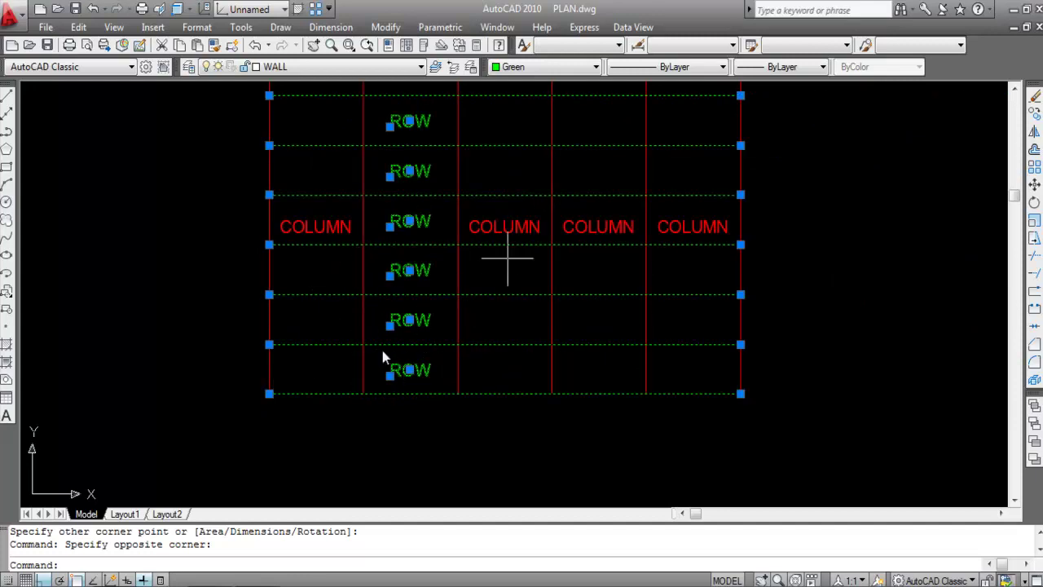
pyautogui.scroll(-3, 389, 357)
pyautogui.scroll(3, 367, 281)
pyautogui.scroll(-2, 421, 256)
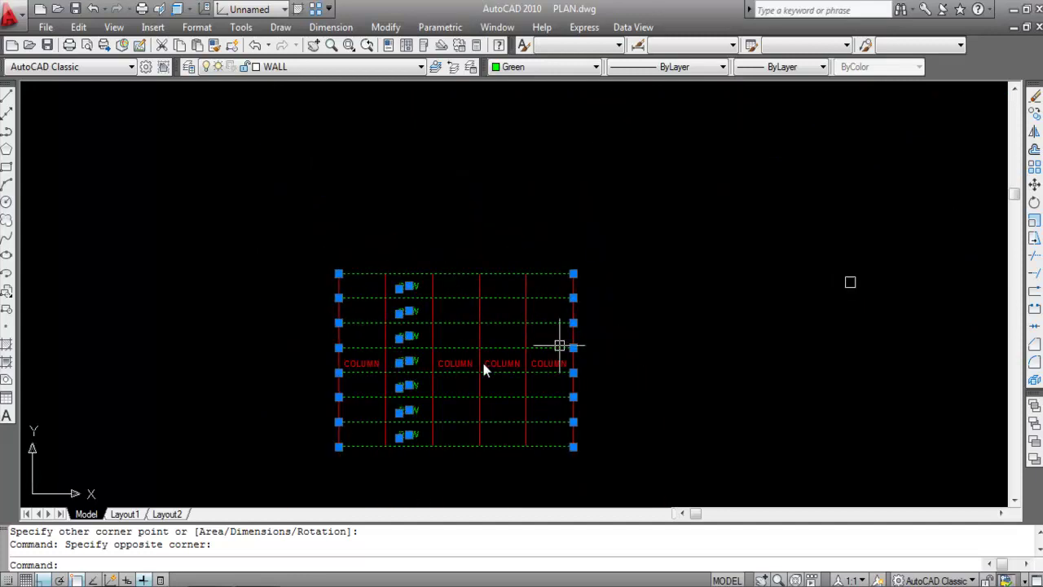
pyautogui.press('Escape')
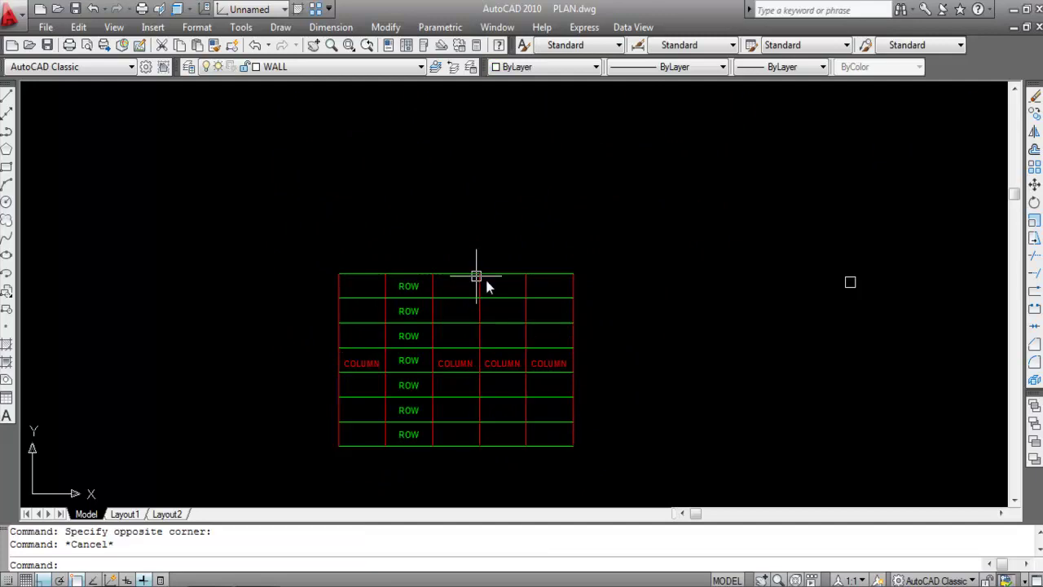
pyautogui.click(603, 360)
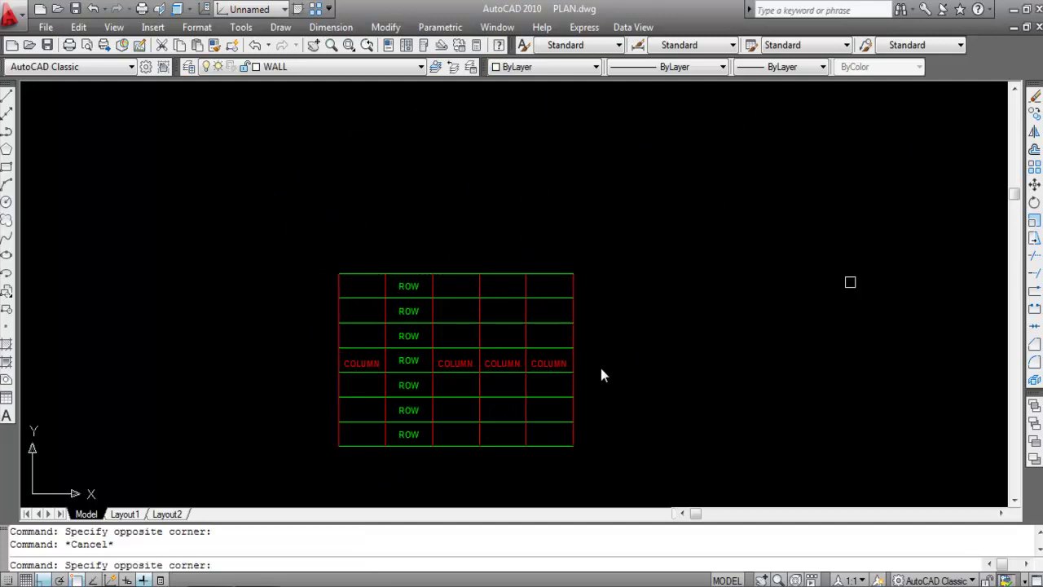
pyautogui.click(262, 373)
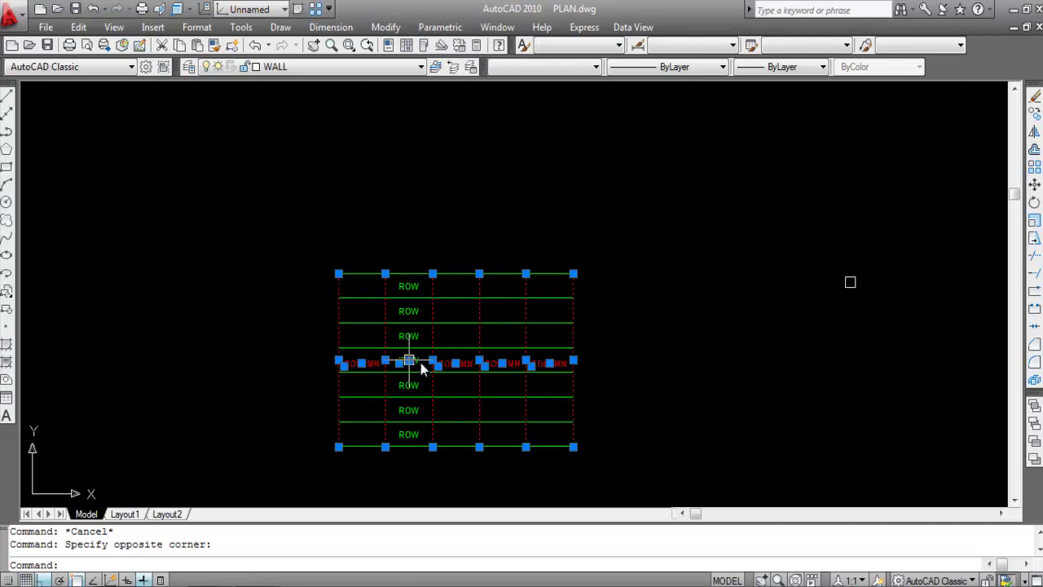
pyautogui.press('Escape')
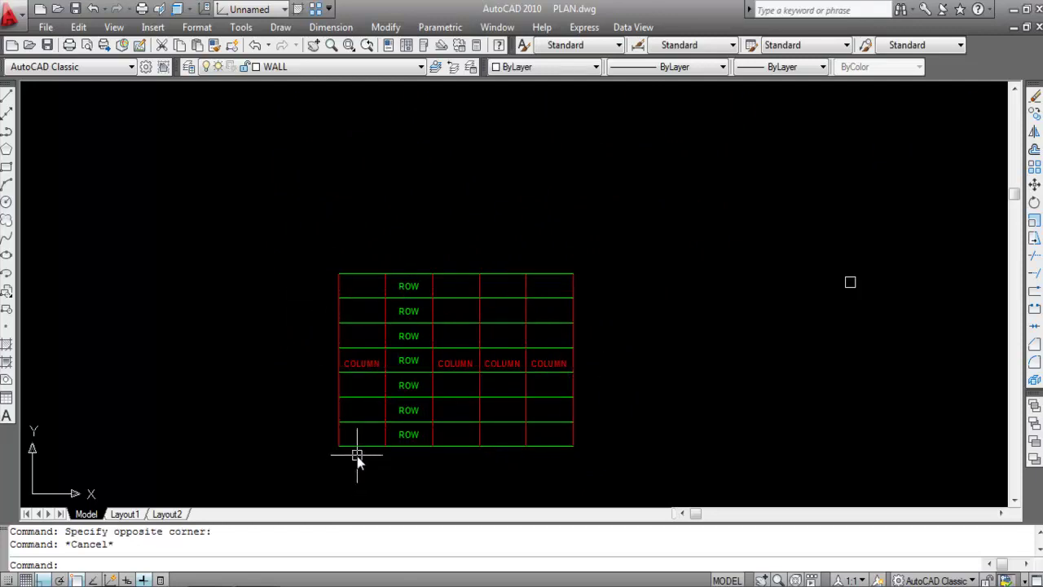
pyautogui.scroll(2, 358, 455)
pyautogui.click(378, 465)
pyautogui.click(355, 395)
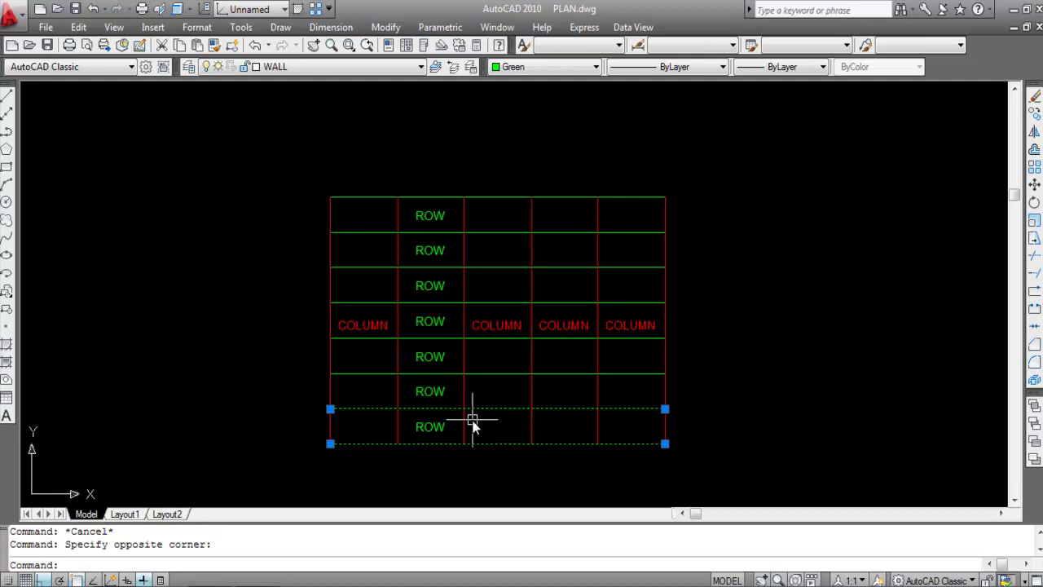
pyautogui.click(550, 399)
pyautogui.click(434, 387)
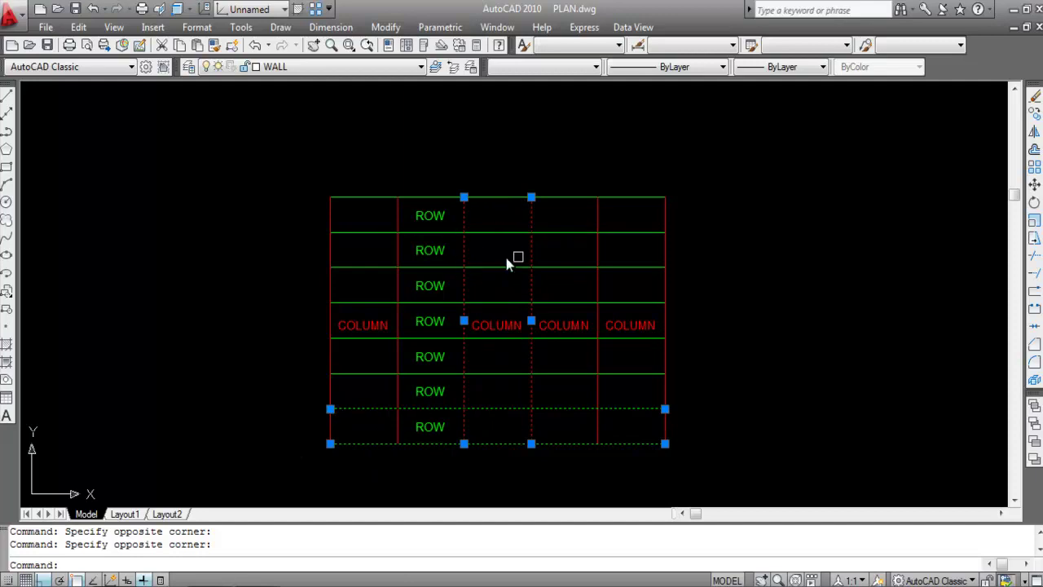
pyautogui.press('Escape')
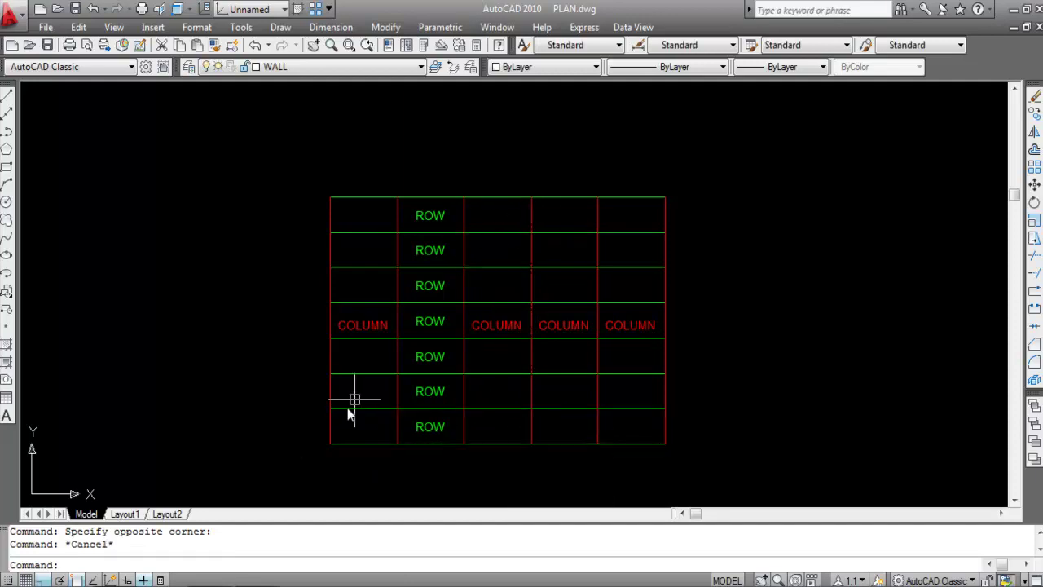
pyautogui.click(377, 475)
pyautogui.click(345, 163)
pyautogui.press('Escape')
pyautogui.click(729, 326)
pyautogui.click(298, 317)
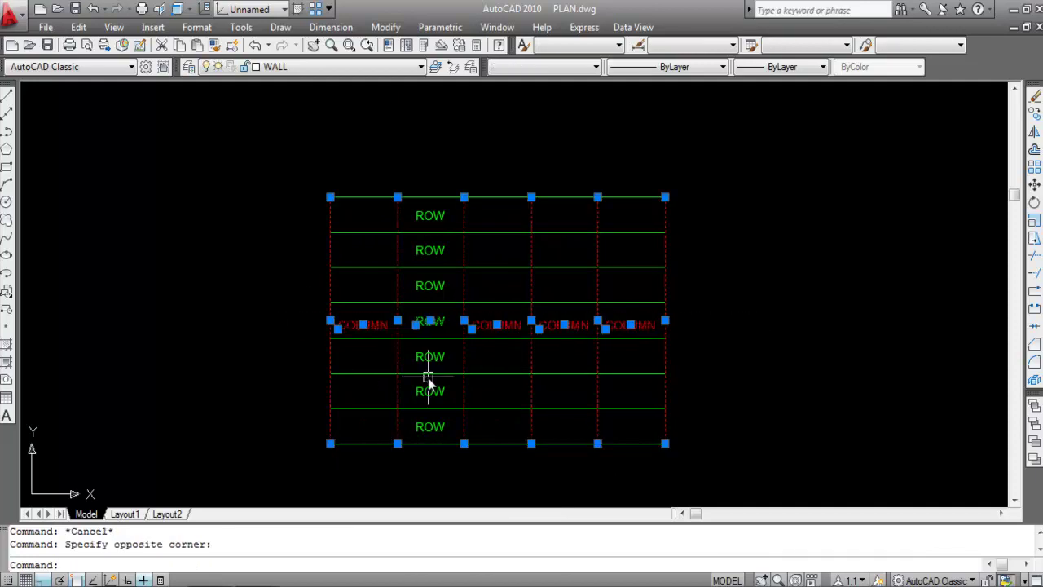
pyautogui.press('Escape')
pyautogui.scroll(-1, 176, 265)
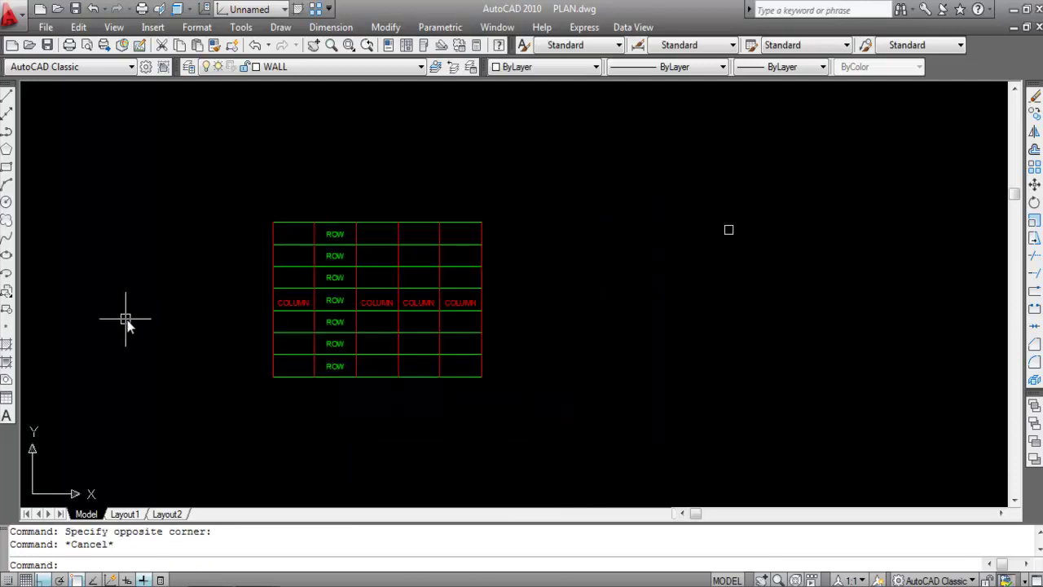
pyautogui.scroll(-1, 128, 322)
pyautogui.scroll(1, 537, 296)
pyautogui.scroll(1, 487, 302)
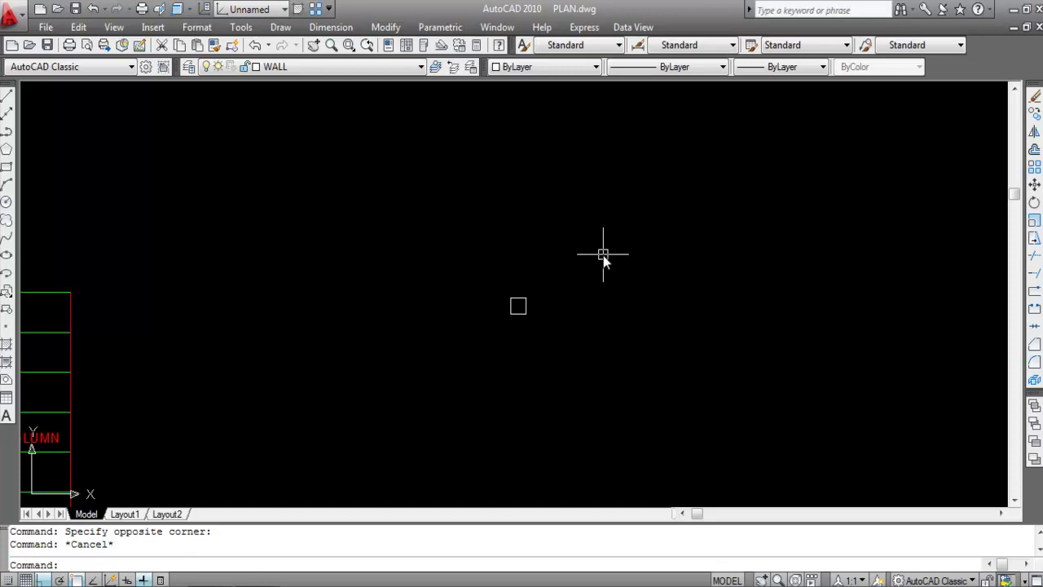
# Cancel a first ARRAY attempt, then open the Array dialog with AR.
pyautogui.write('ARRAY')
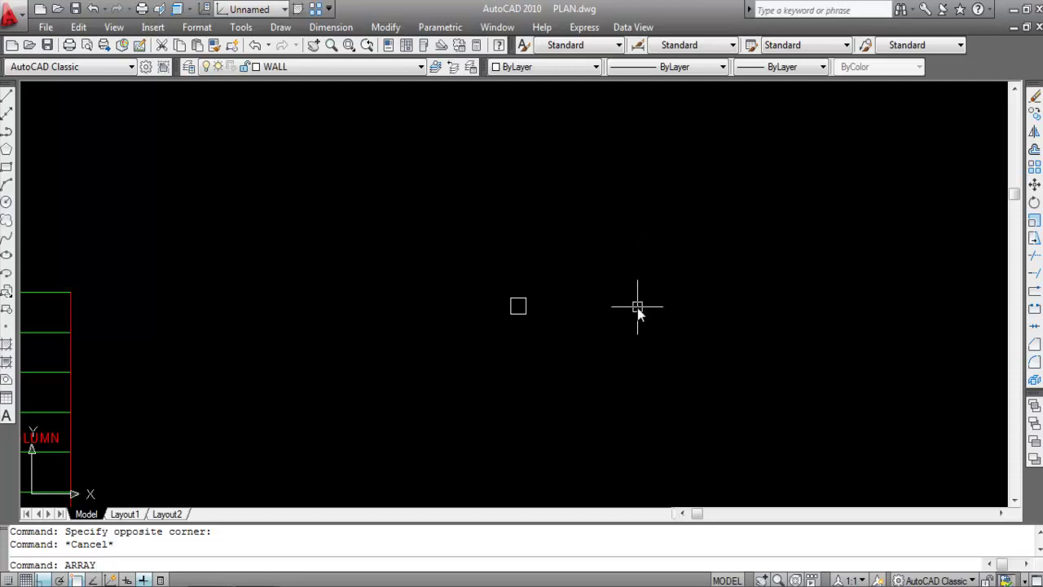
pyautogui.press('Escape')
pyautogui.write('AR')
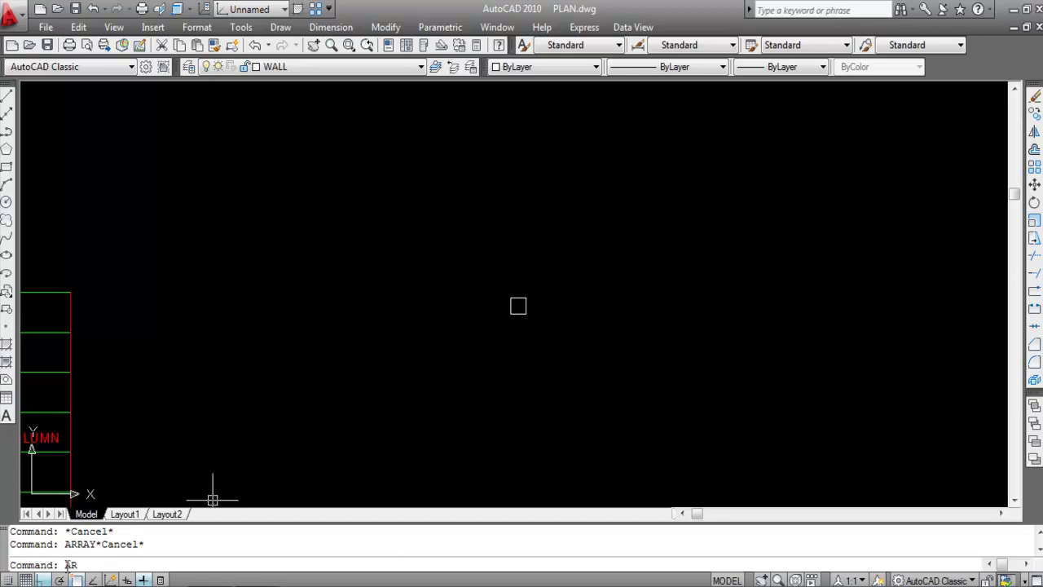
pyautogui.press('Return')
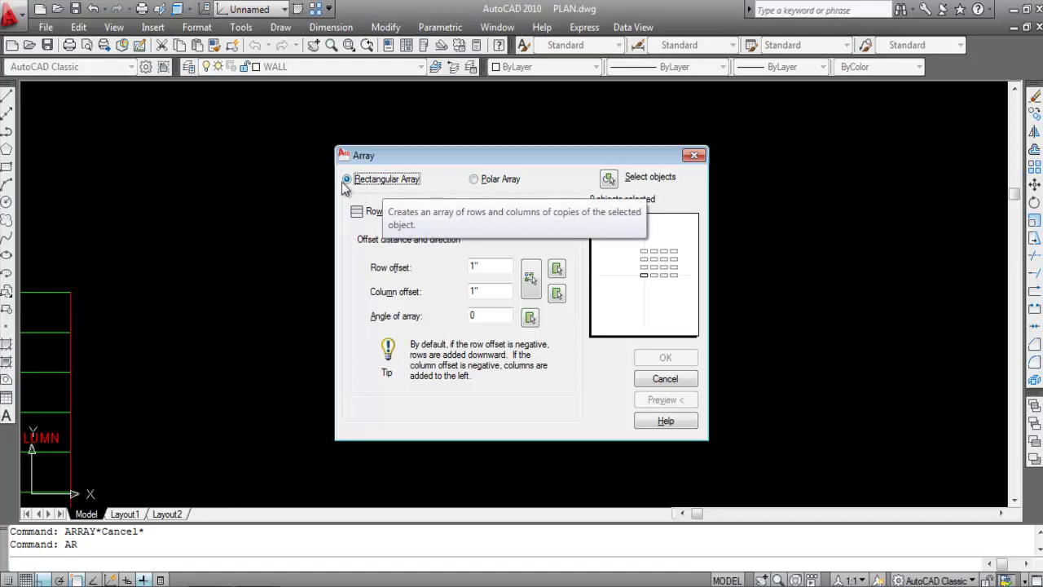
# Select the square as the object to array.
pyautogui.click(609, 178)
pyautogui.scroll(5, 538, 306)
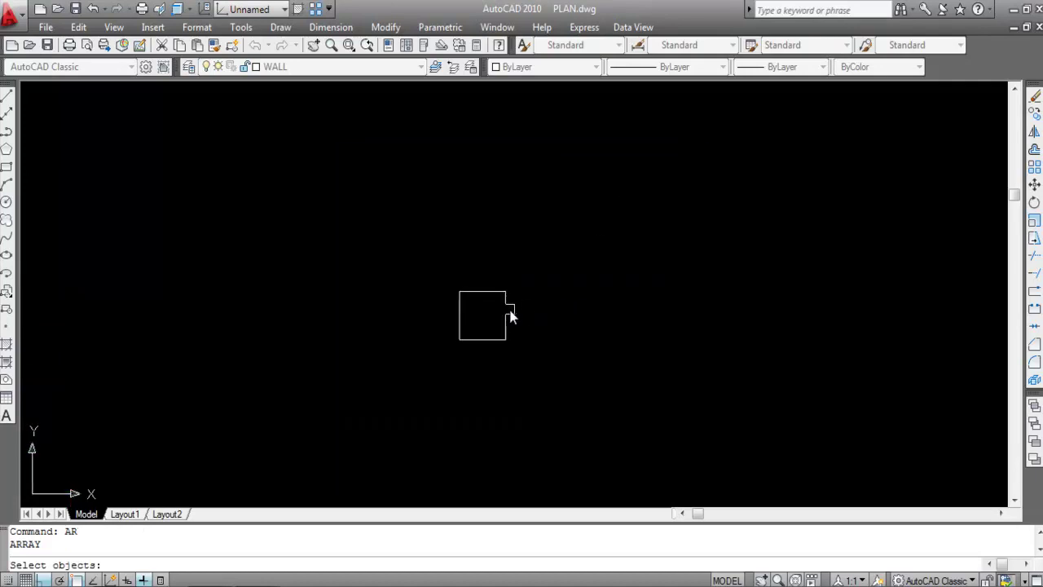
pyautogui.click(505, 315)
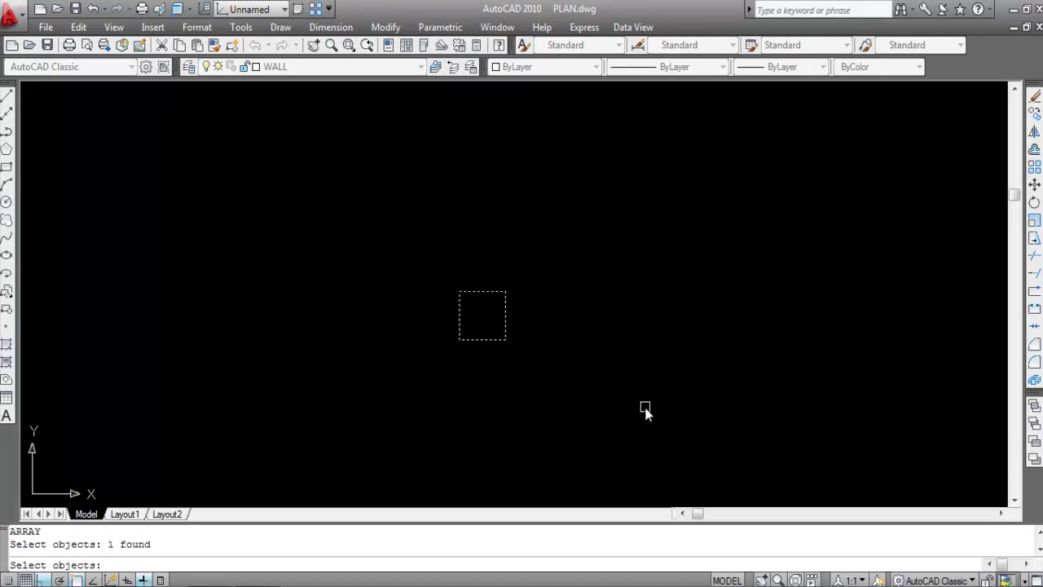
pyautogui.press('Return')
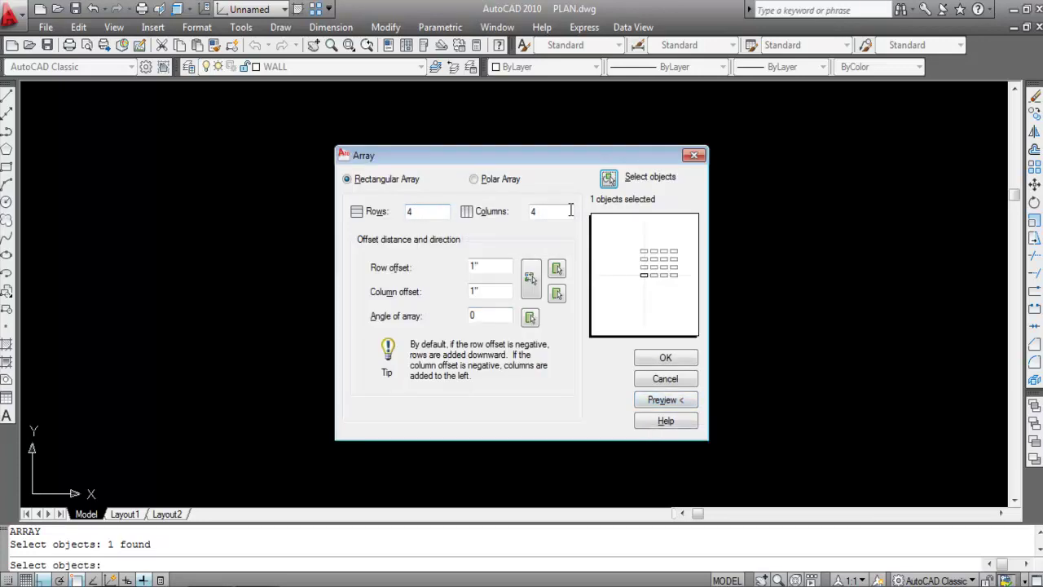
# Set the array to 5 rows and 6 columns, then pick the row offset on screen.
pyautogui.doubleClick(409, 211)
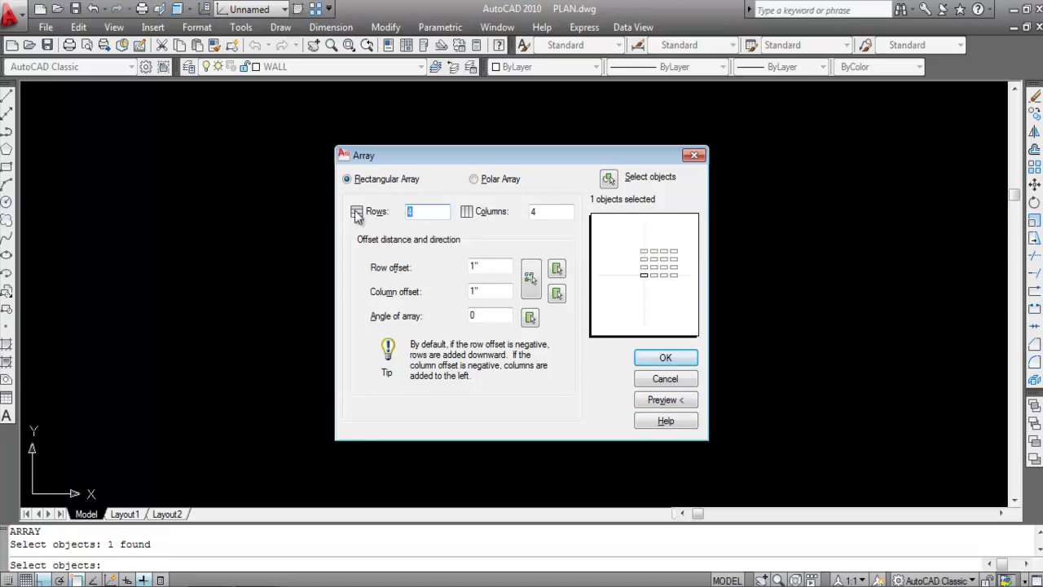
pyautogui.write('5')
pyautogui.doubleClick(555, 212)
pyautogui.write('6')
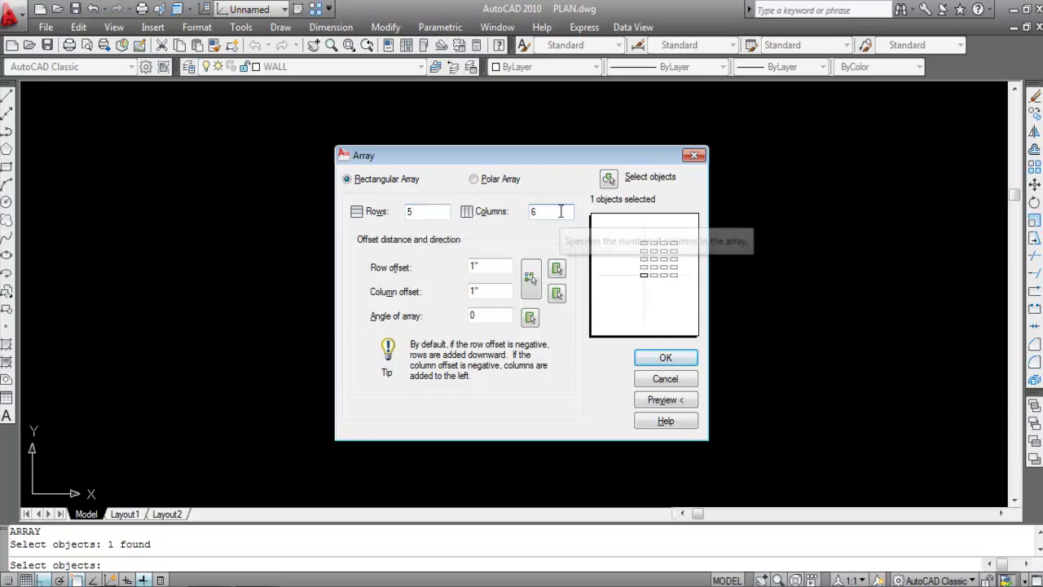
pyautogui.click(557, 272)
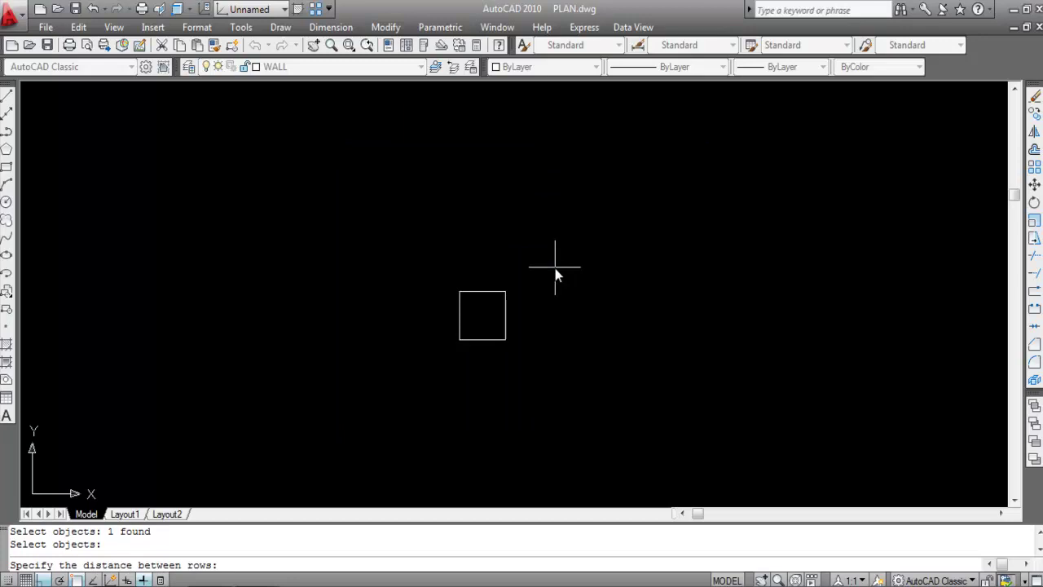
# Set the row offset to 20 (1'-8") from the square's corner.
pyautogui.scroll(-1, 515, 375)
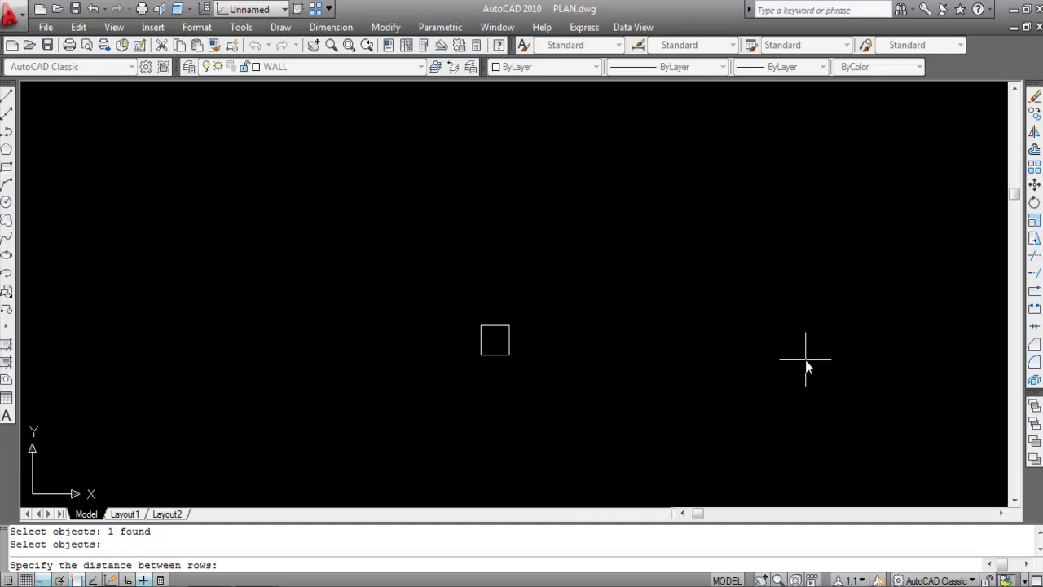
pyautogui.scroll(3, 496, 326)
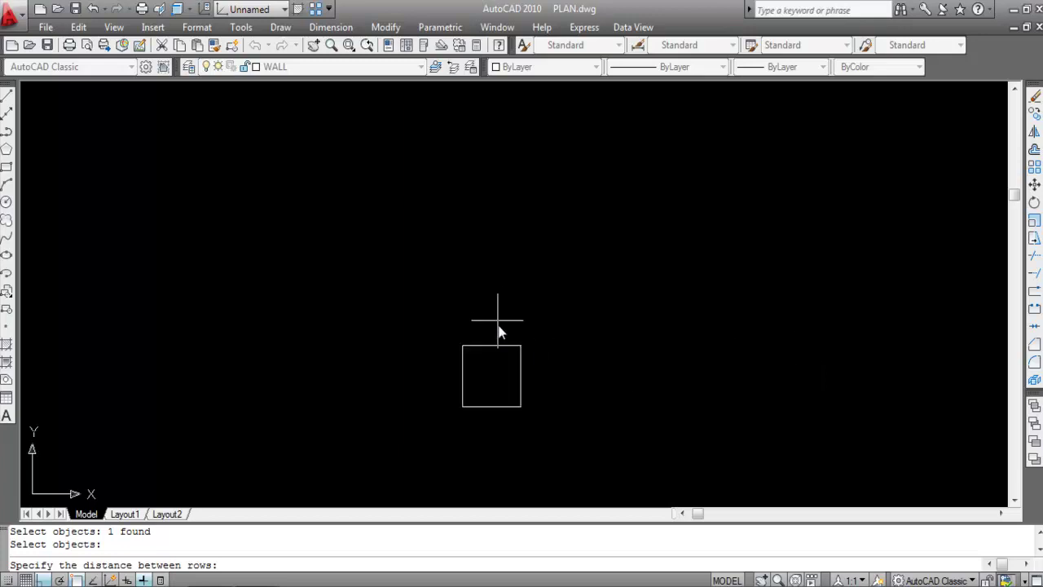
pyautogui.click(521, 408)
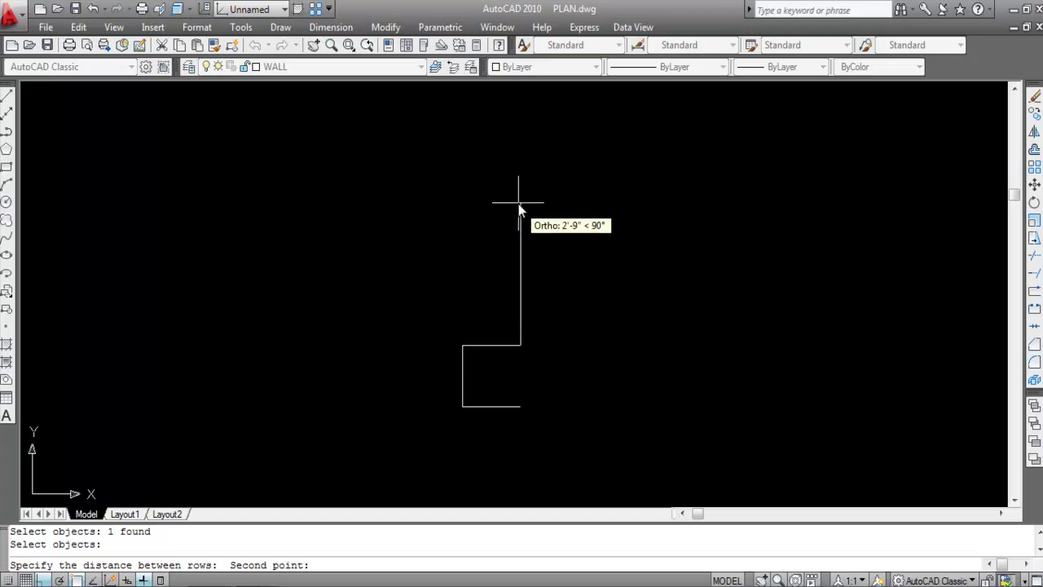
pyautogui.write('20')
pyautogui.press('Return')
pyautogui.click(521, 344)
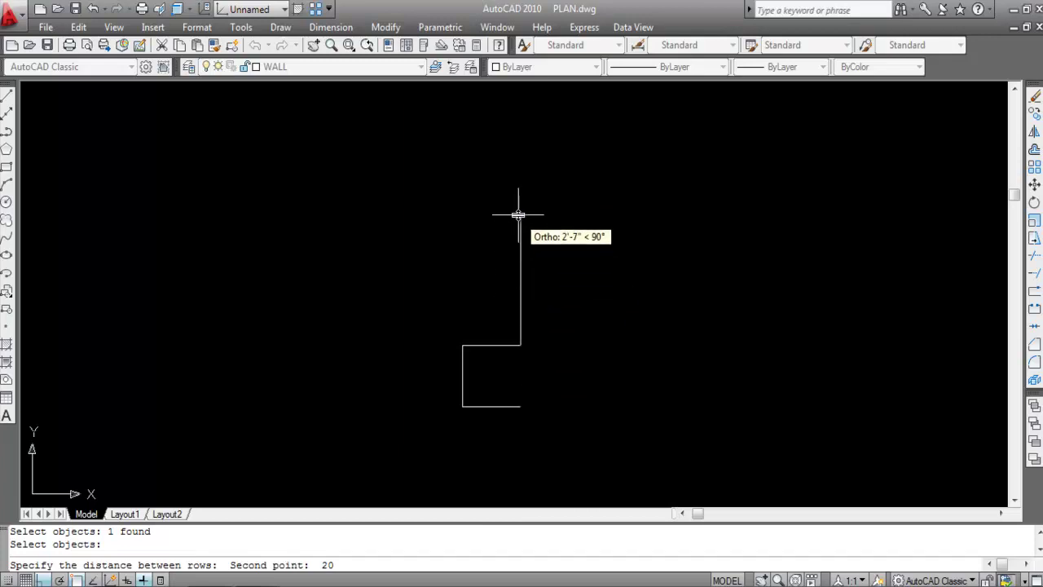
pyautogui.press('Return')
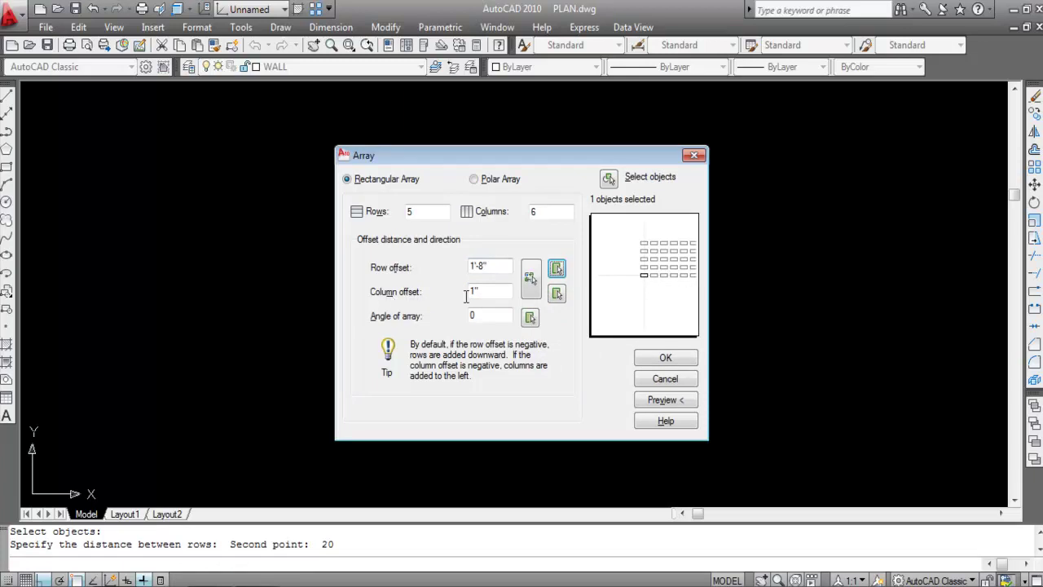
# Set the column offset to 20 (1'-8") from the square's corner.
pyautogui.click(557, 295)
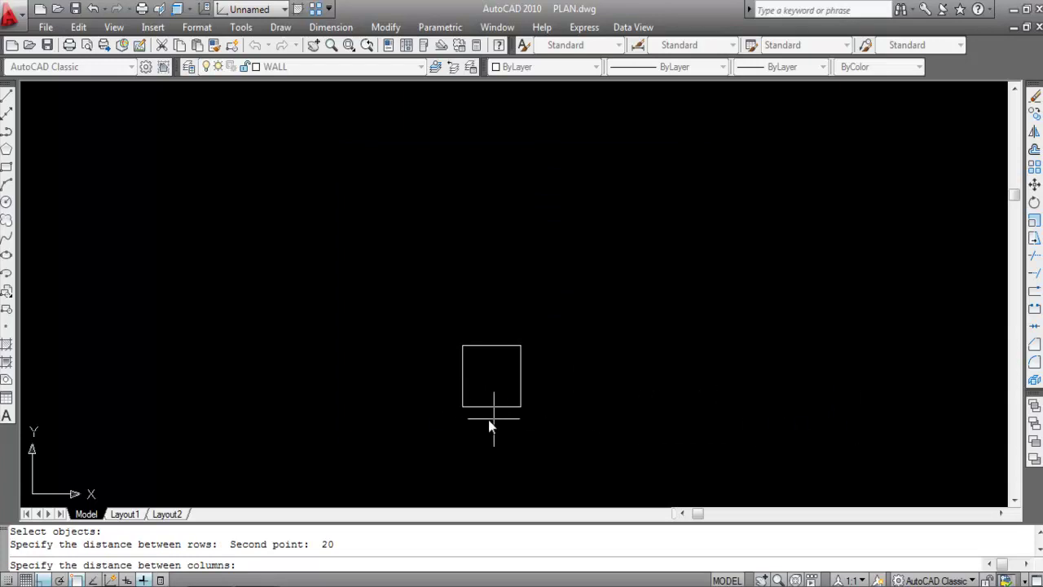
pyautogui.click(462, 407)
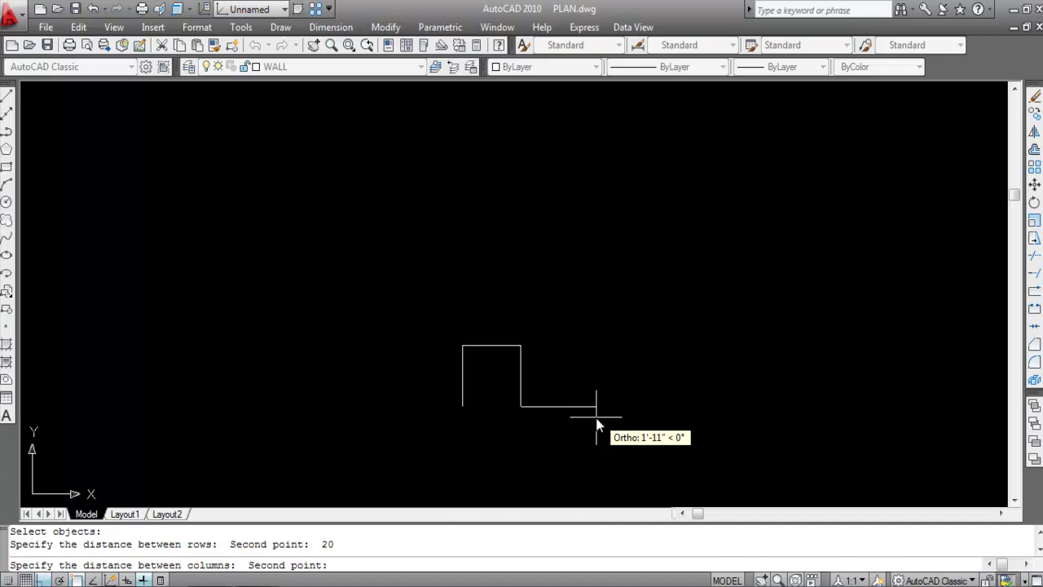
pyautogui.write('20')
pyautogui.press('Return')
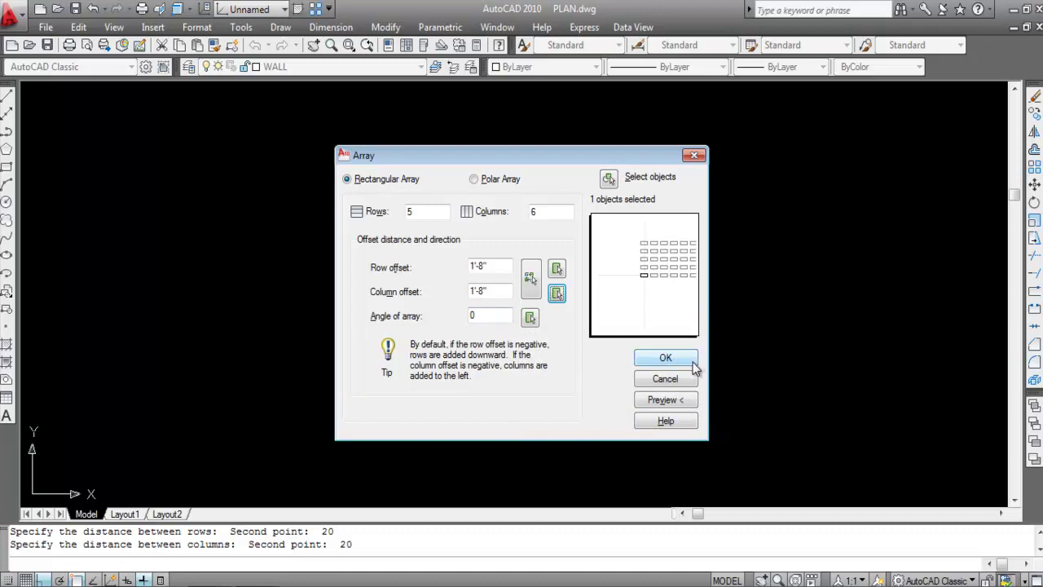
# Preview the 5-by-6 array of squares and create it.
pyautogui.click(663, 400)
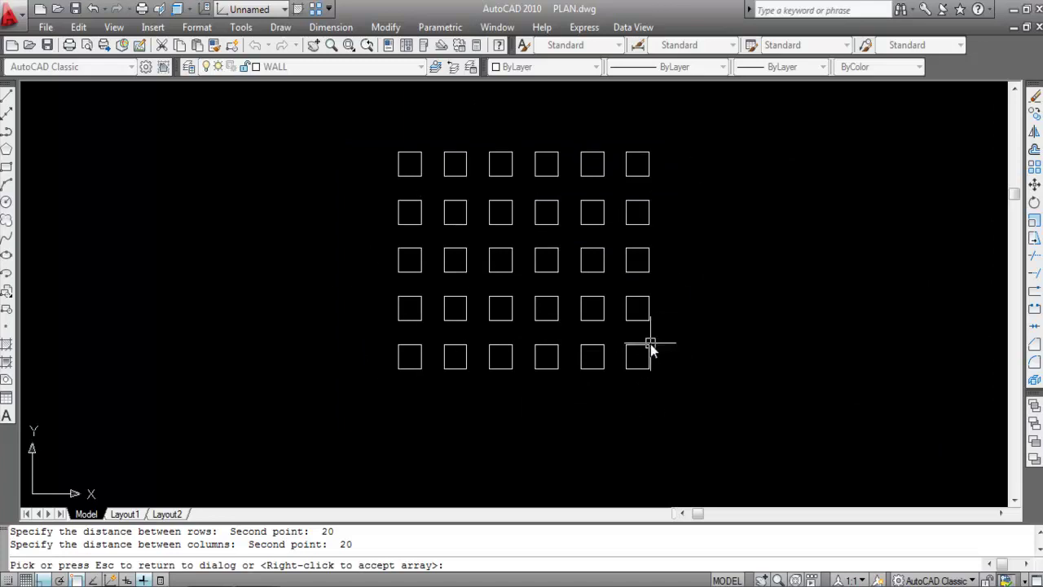
pyautogui.click(706, 377)
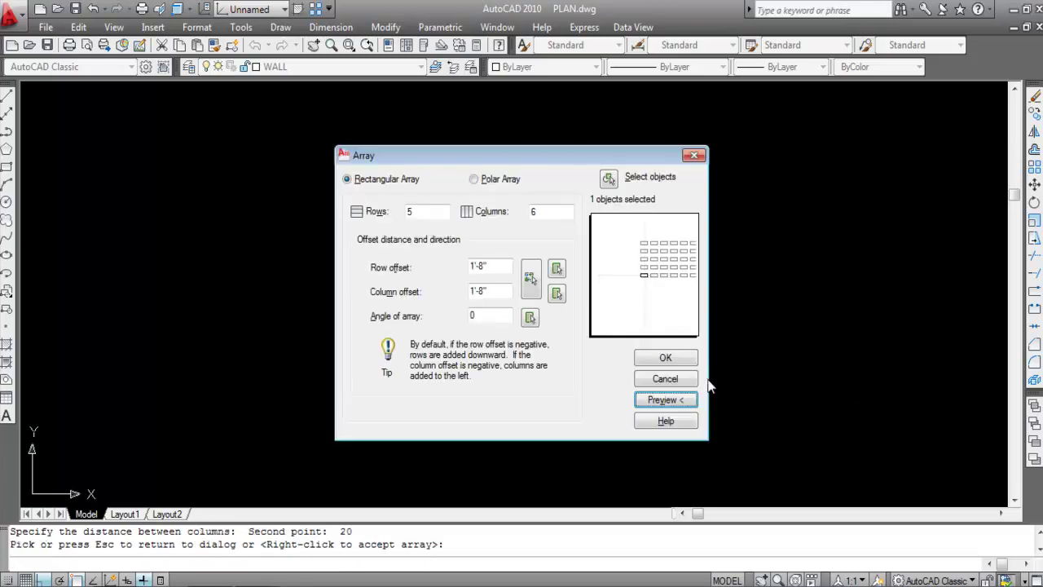
pyautogui.click(665, 358)
pyautogui.scroll(-5, 423, 421)
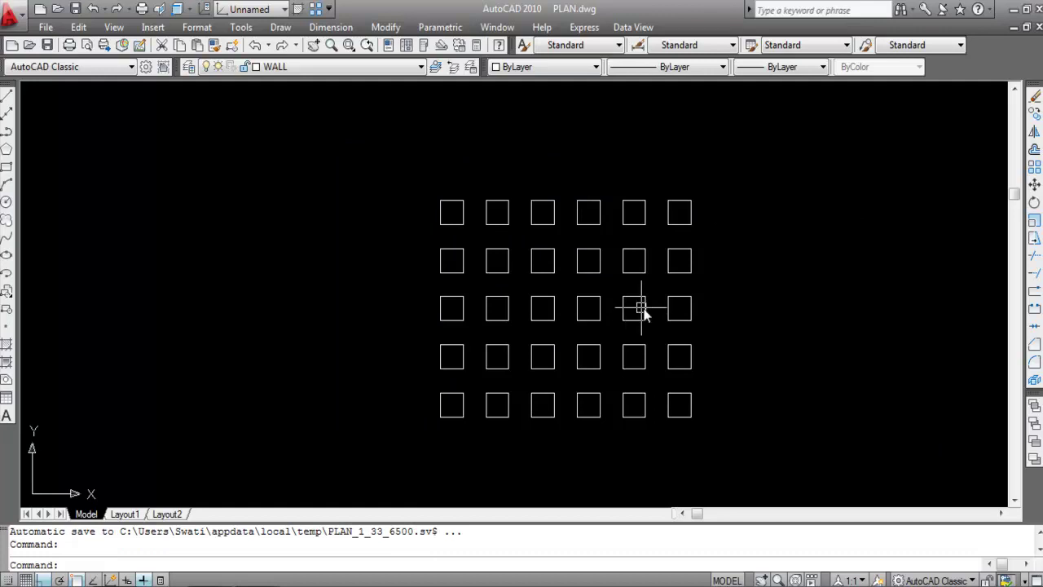
pyautogui.click(337, 30)
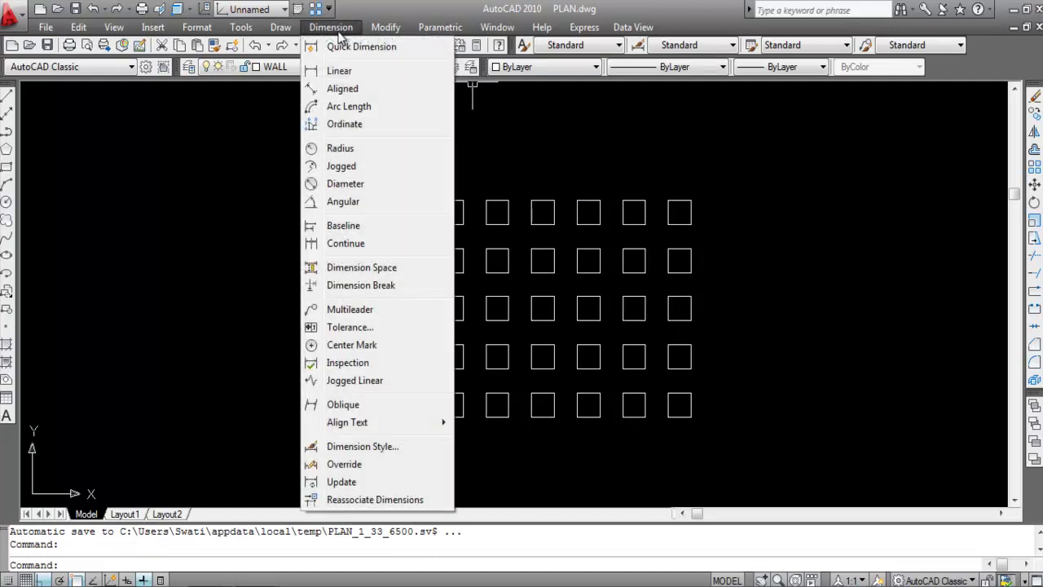
pyautogui.click(339, 71)
pyautogui.scroll(2, 478, 239)
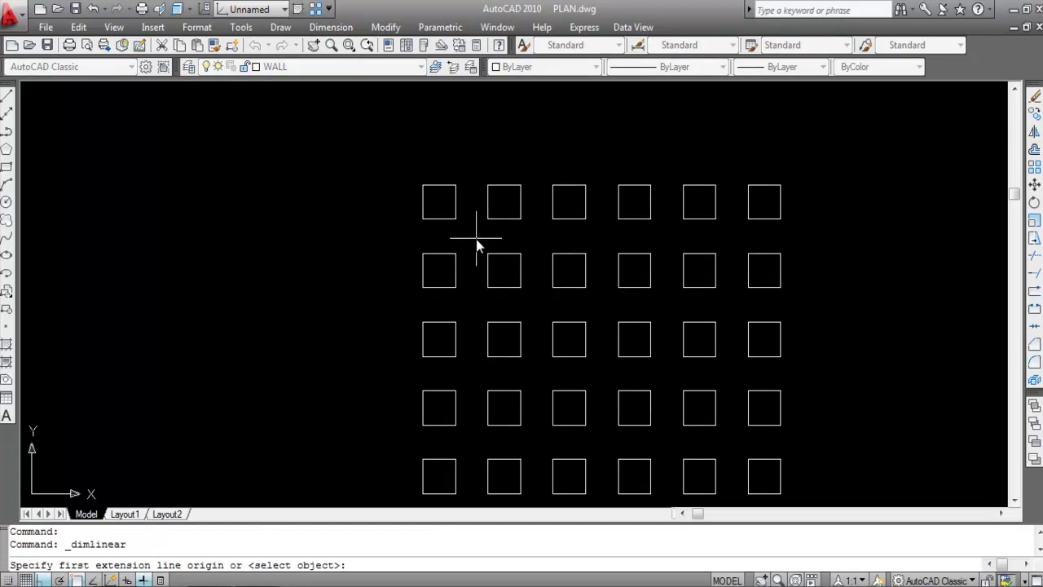
pyautogui.scroll(-3, 454, 167)
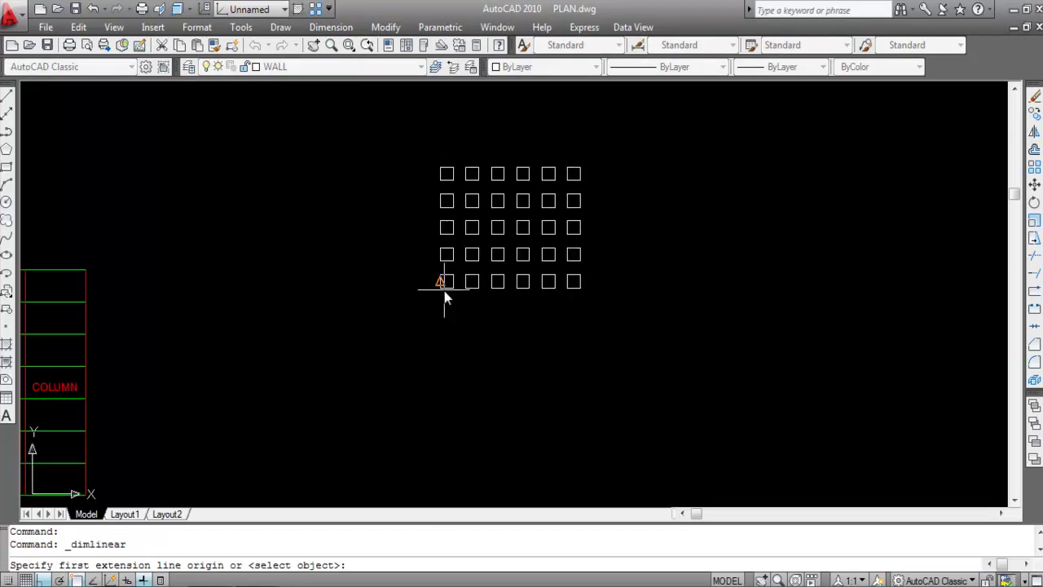
pyautogui.scroll(2, 472, 169)
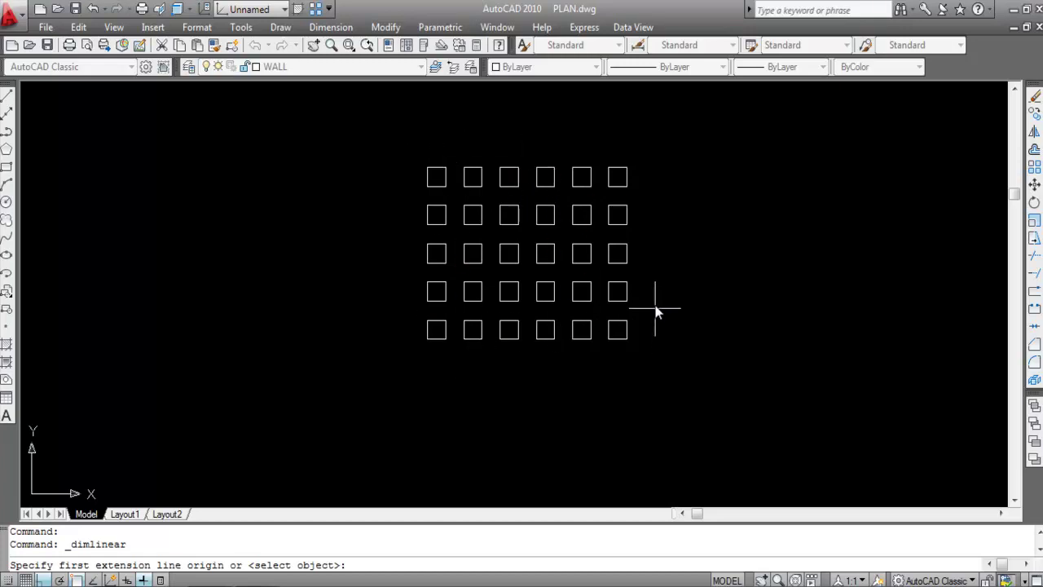
pyautogui.scroll(3, 444, 208)
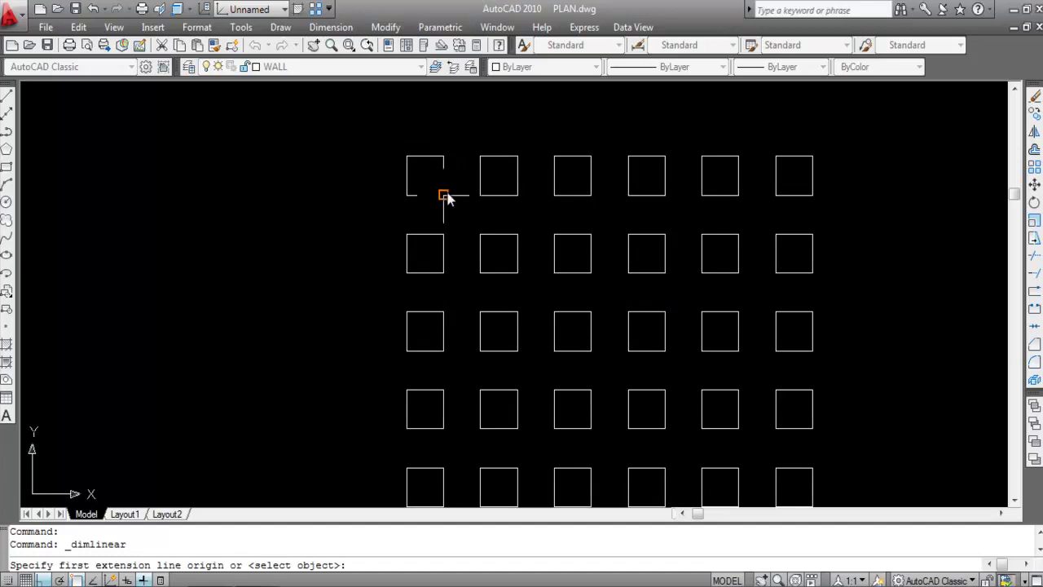
pyautogui.click(445, 196)
pyautogui.click(487, 205)
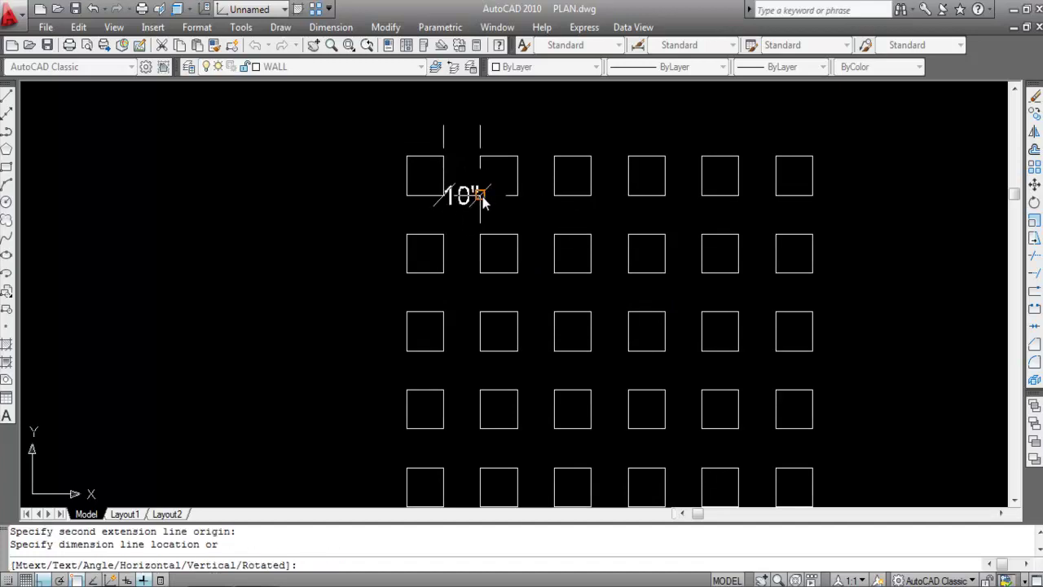
pyautogui.scroll(4, 485, 202)
pyautogui.scroll(-3, 492, 206)
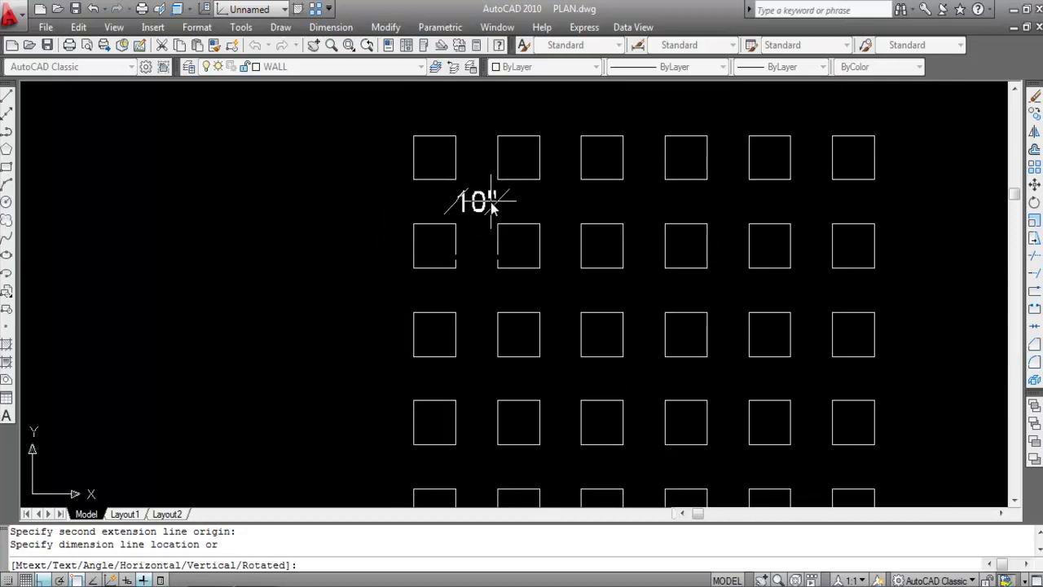
pyautogui.press('Escape')
pyautogui.press('Return')
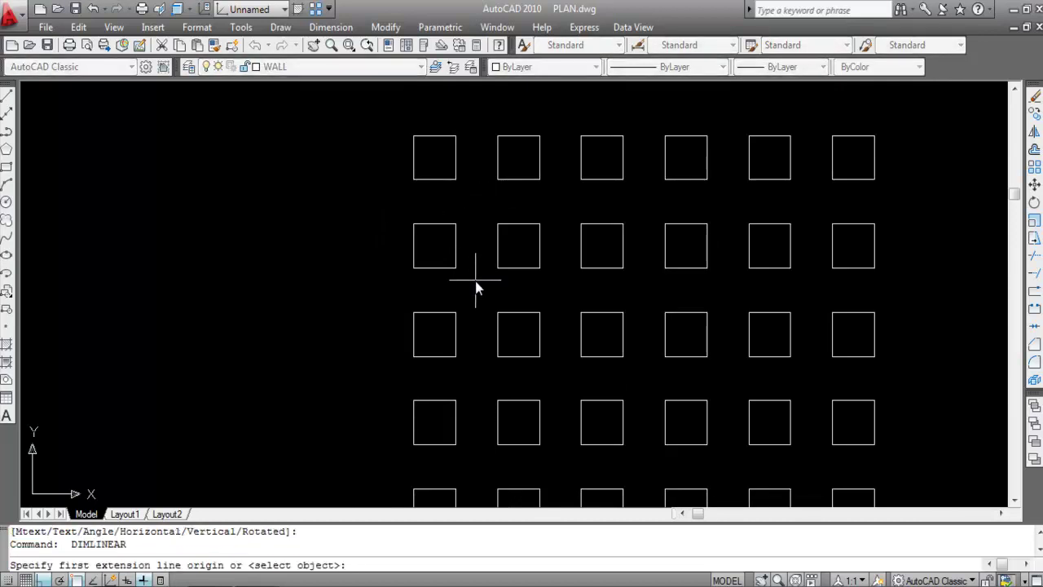
pyautogui.scroll(-2, 468, 188)
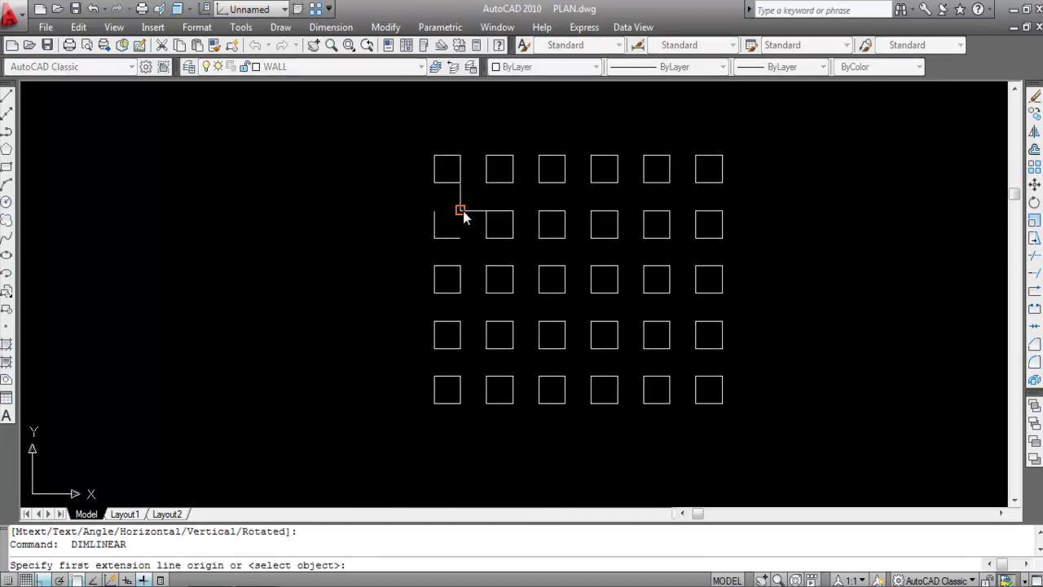
pyautogui.click(460, 210)
pyautogui.click(460, 184)
pyautogui.scroll(5, 480, 187)
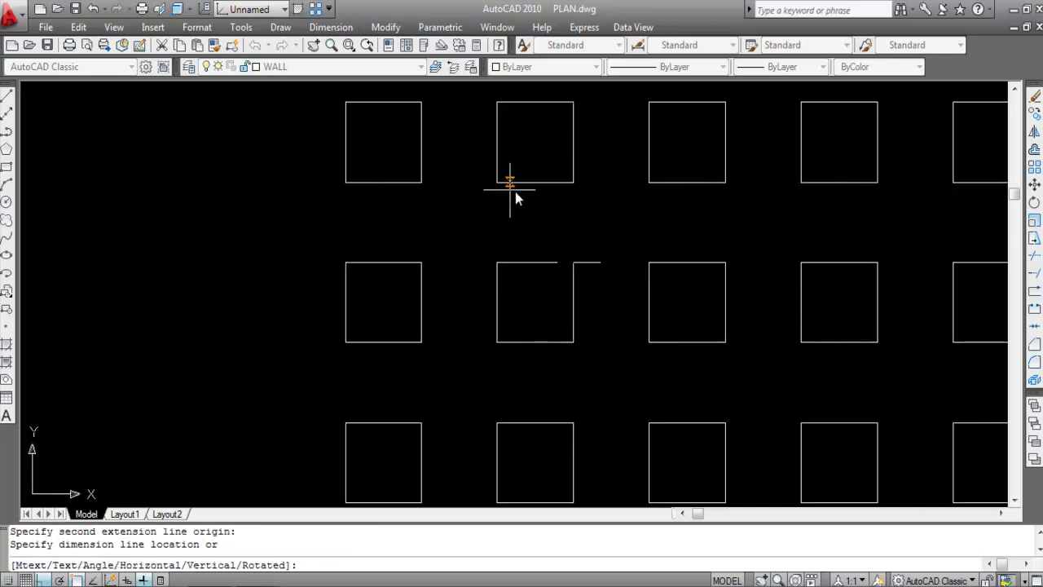
pyautogui.scroll(-3, 497, 194)
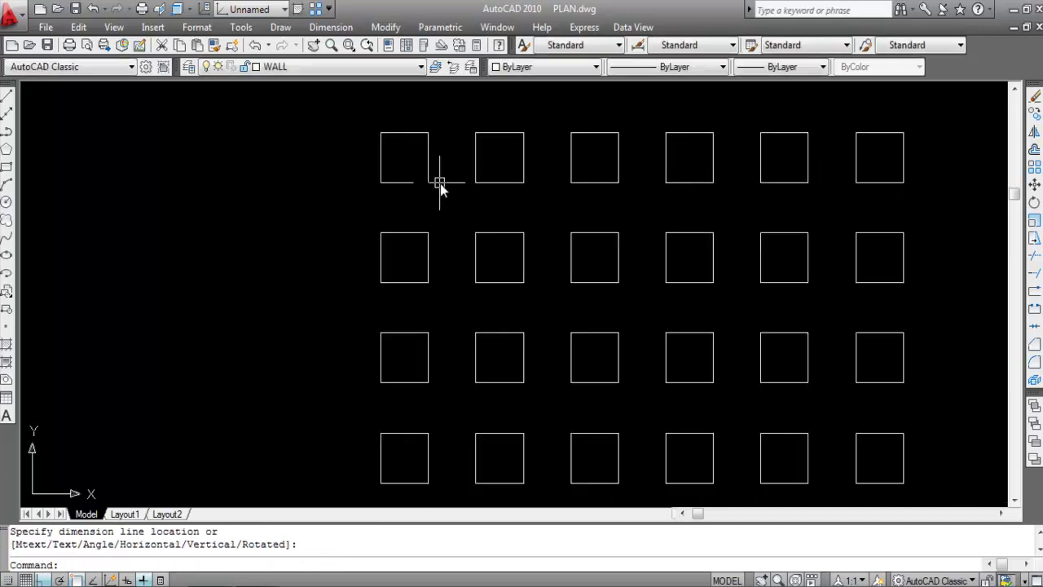
pyautogui.press('Escape')
pyautogui.press('space')
pyautogui.scroll(3, 441, 254)
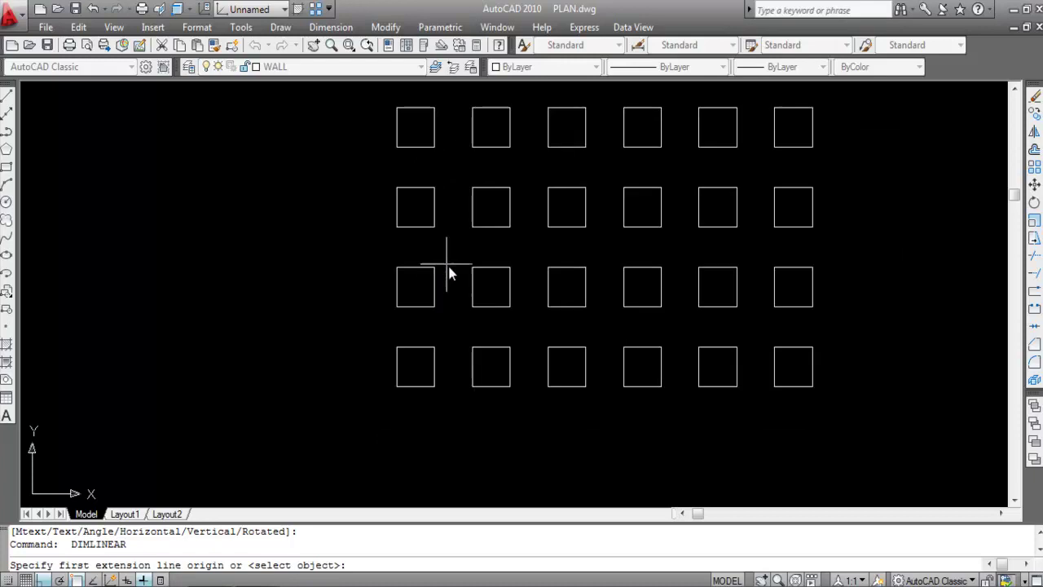
pyautogui.click(441, 270)
pyautogui.click(476, 271)
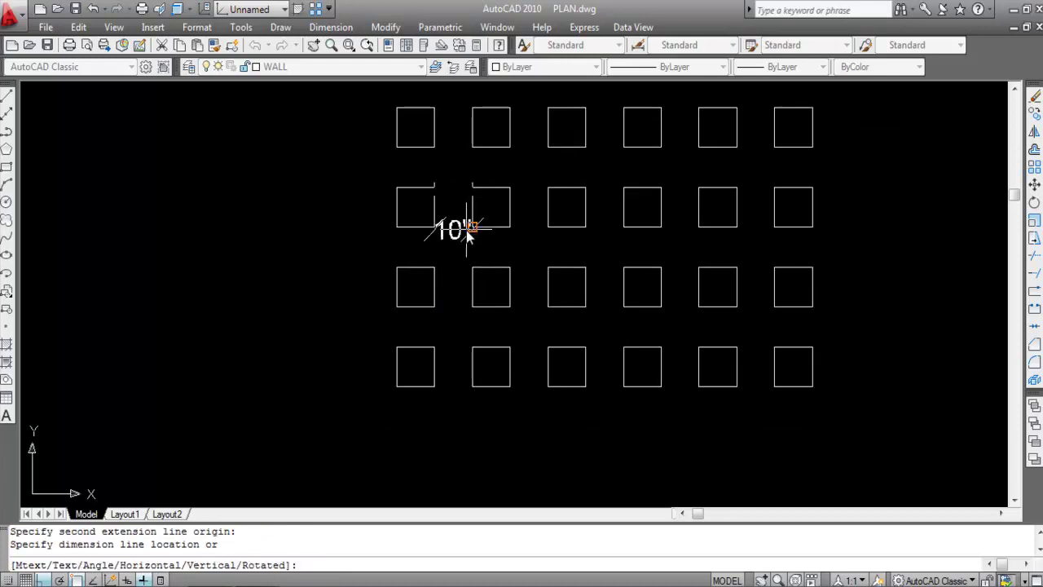
pyautogui.press('Escape')
pyautogui.press('space')
pyautogui.click(434, 307)
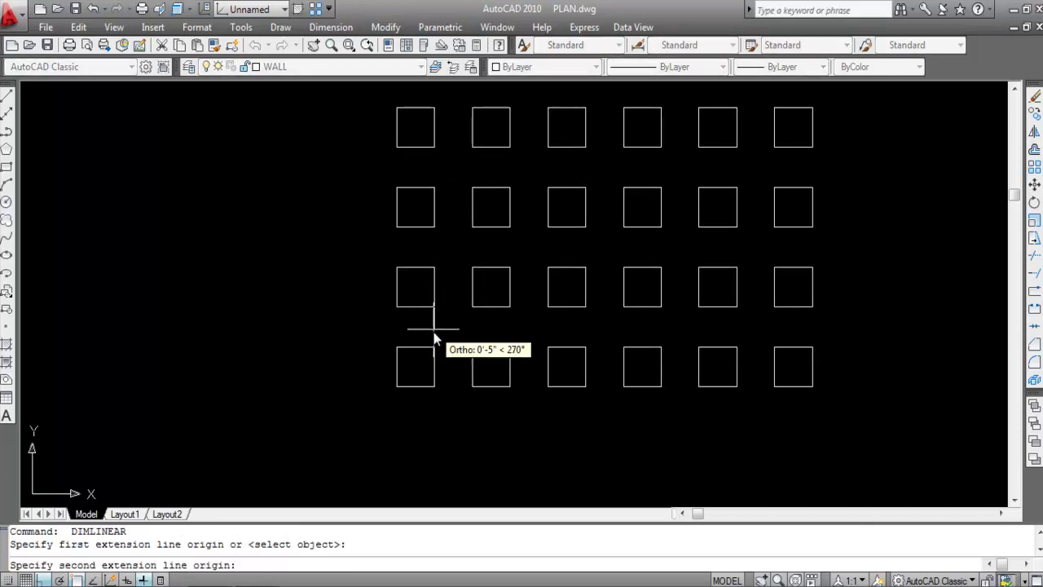
pyautogui.click(434, 348)
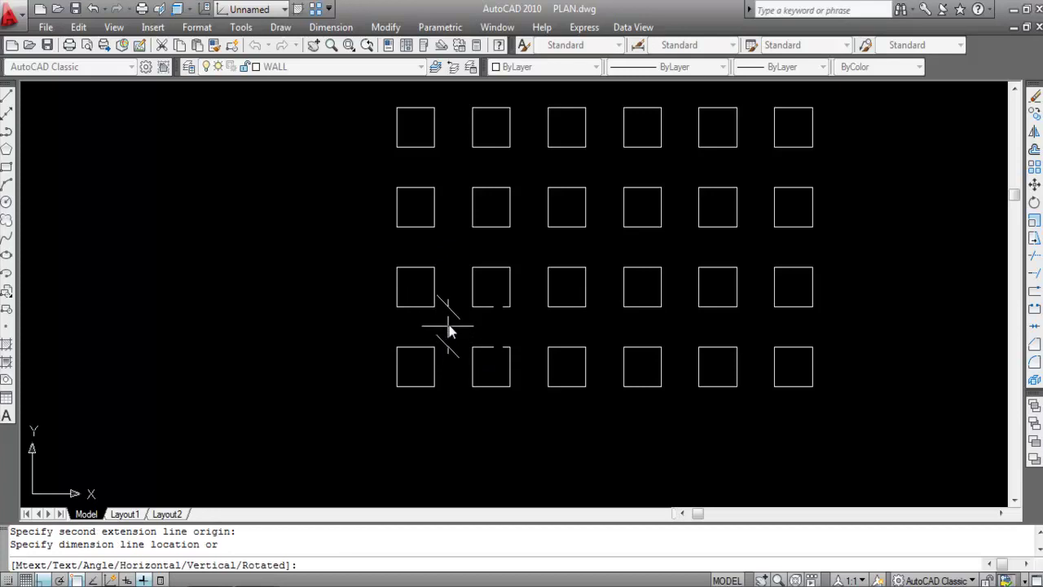
pyautogui.press('Escape')
pyautogui.scroll(-4, 456, 269)
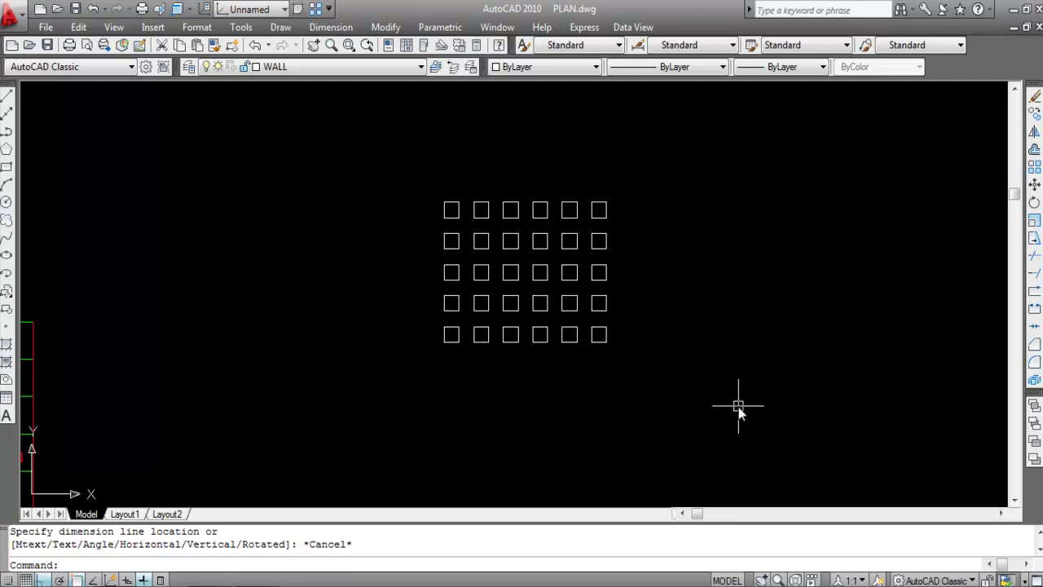
# Erase the previous grid with two selection windows, leaving a single square.
pyautogui.click(679, 378)
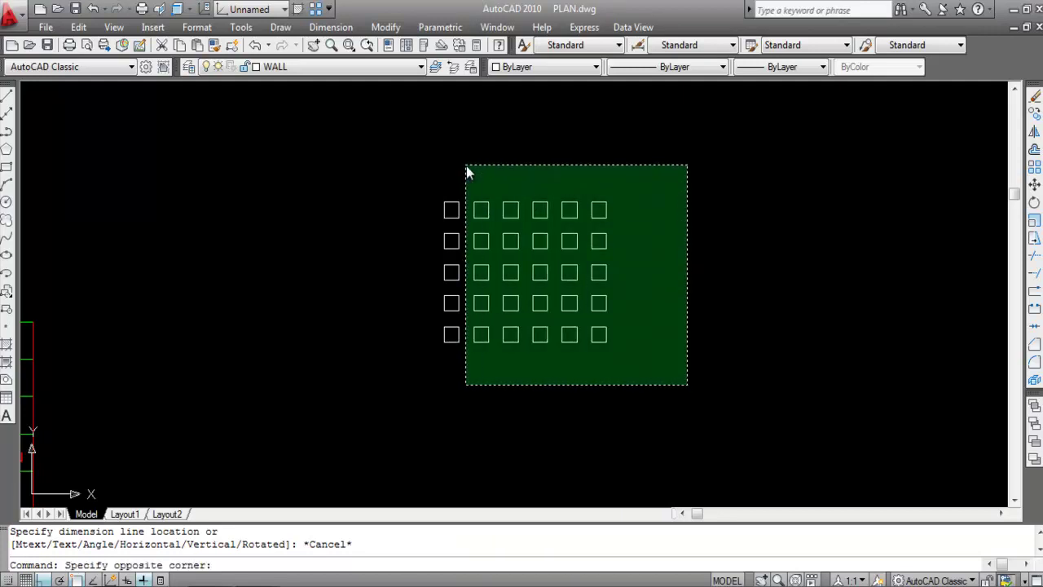
pyautogui.click(468, 168)
pyautogui.press('Delete')
pyautogui.click(482, 314)
pyautogui.click(403, 158)
pyautogui.press('Delete')
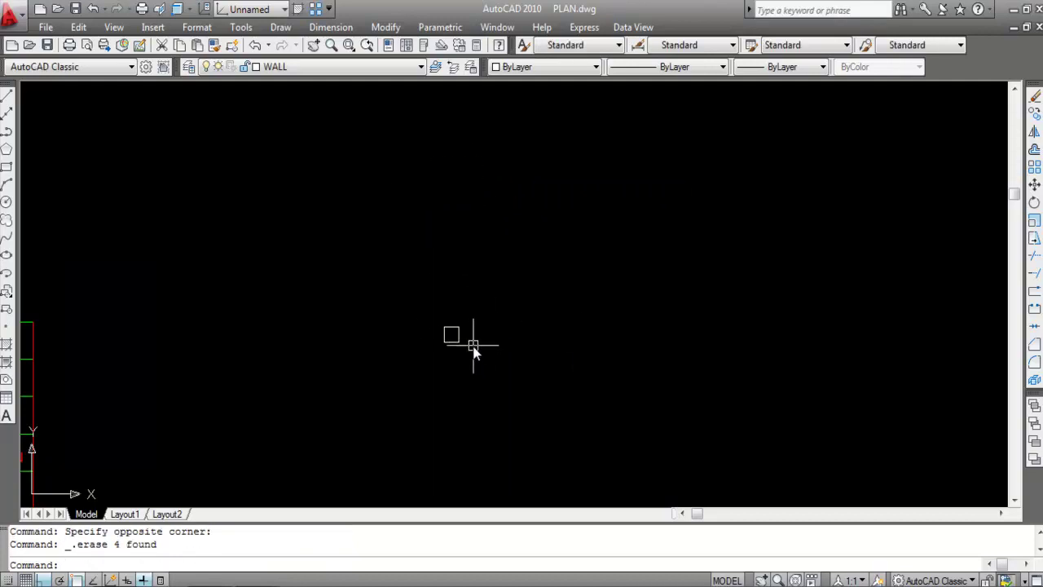
pyautogui.scroll(2, 416, 318)
# Start a new array with AR and select the remaining square.
pyautogui.write('AR')
pyautogui.press('Return')
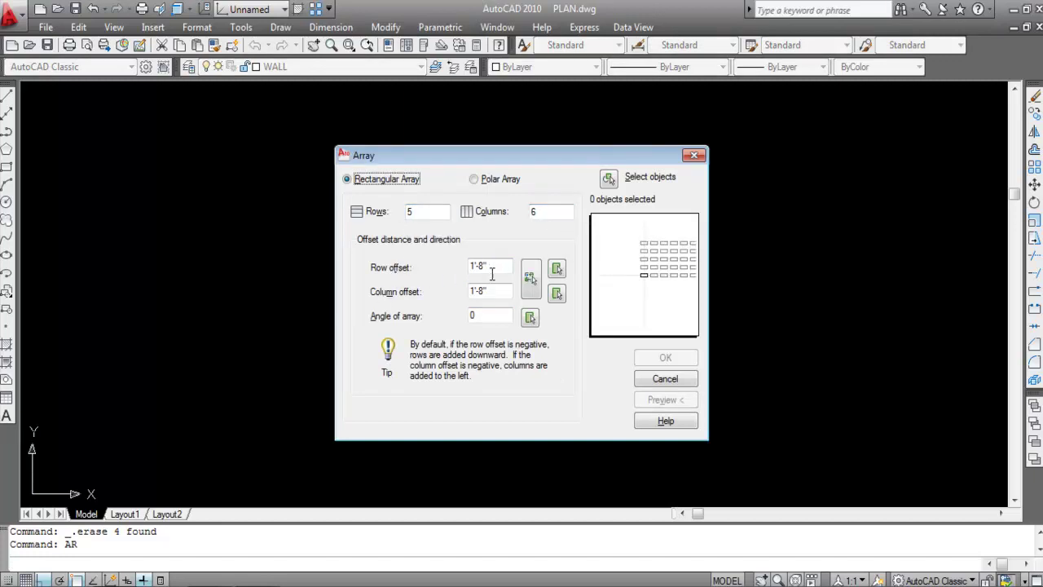
pyautogui.click(610, 181)
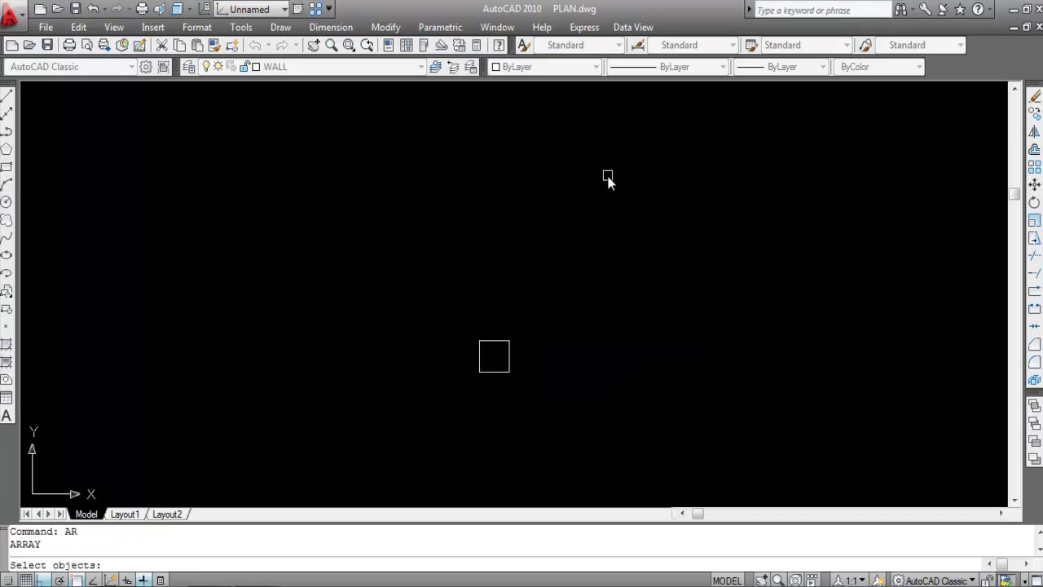
pyautogui.click(509, 363)
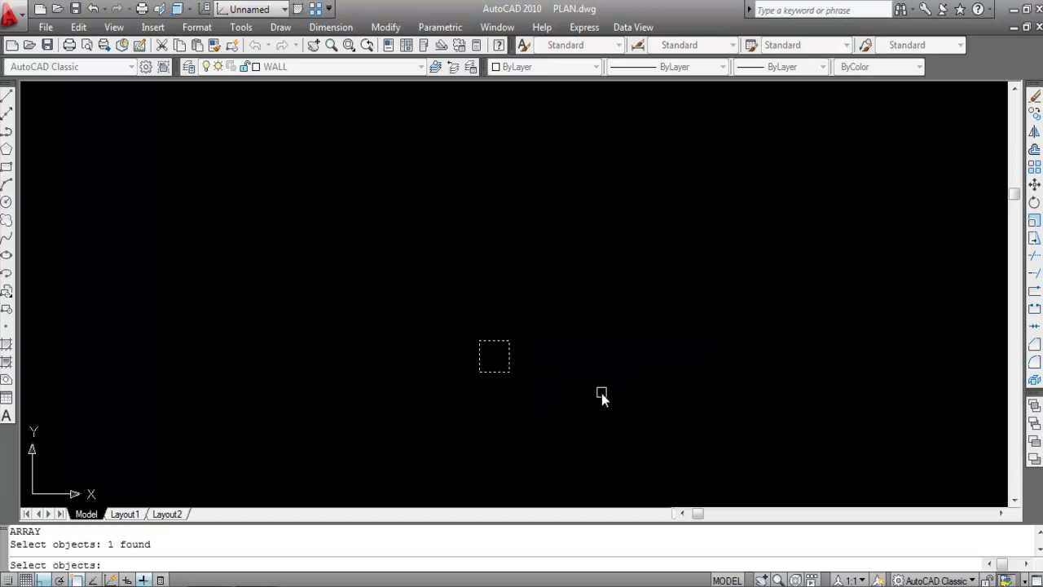
pyautogui.press('Return')
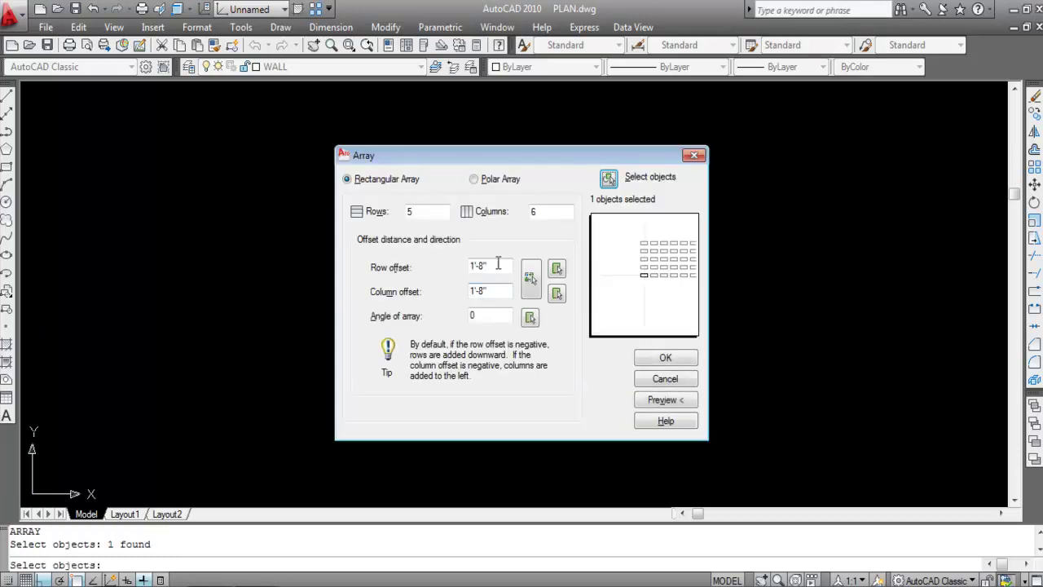
# Set the array angle to 60°, preview it, and create the tilted 5-by-6 grid.
pyautogui.moveTo(488, 315); pyautogui.dragTo(449, 318)
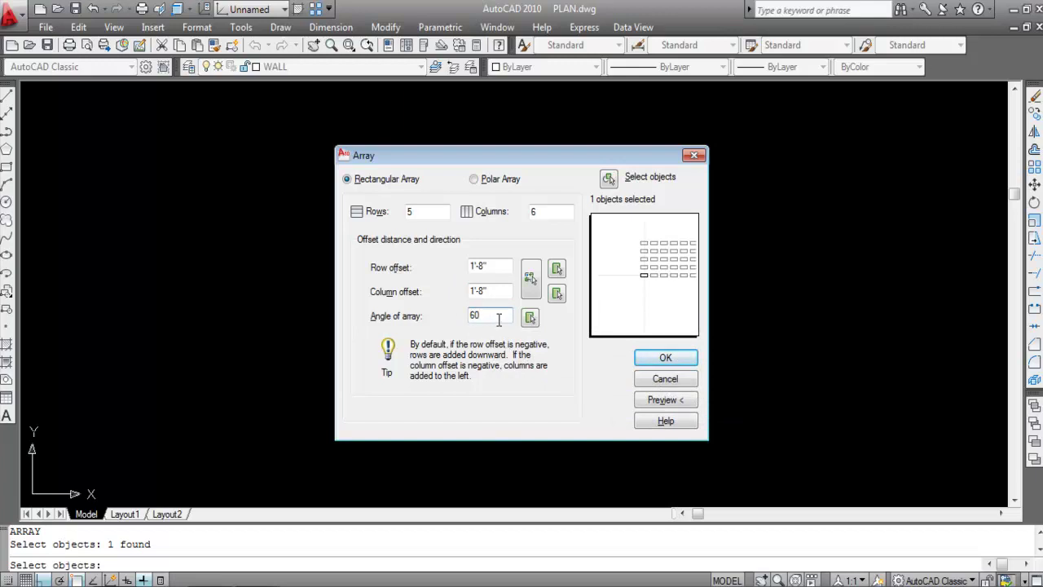
pyautogui.click(656, 400)
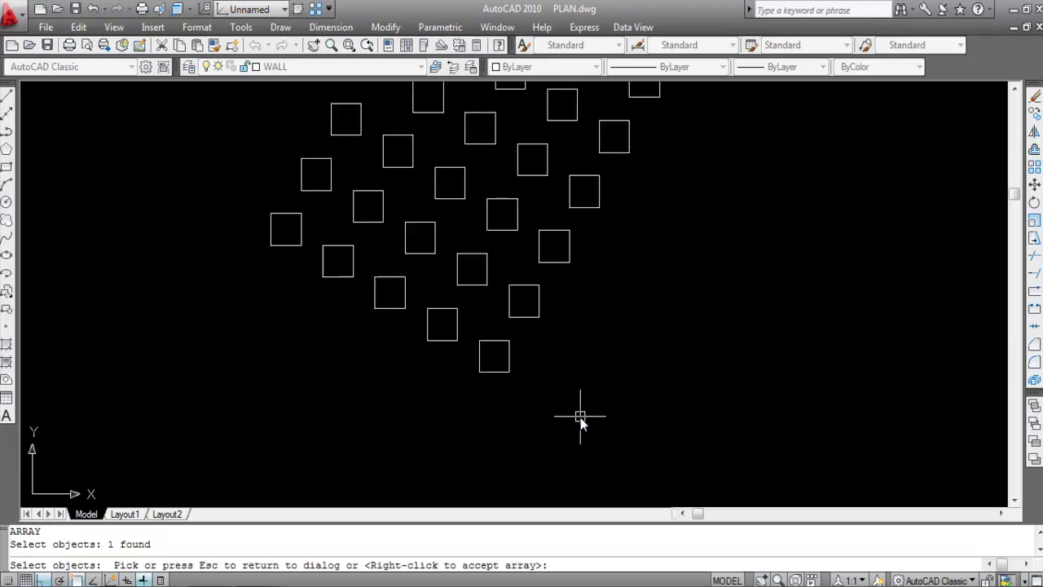
pyautogui.scroll(-2, 579, 409)
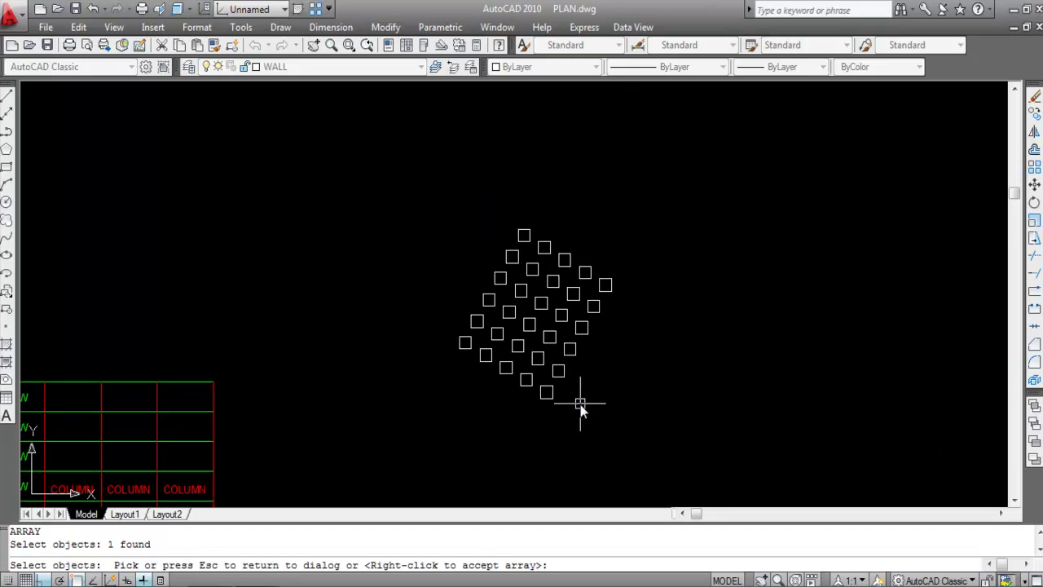
pyautogui.press('Escape')
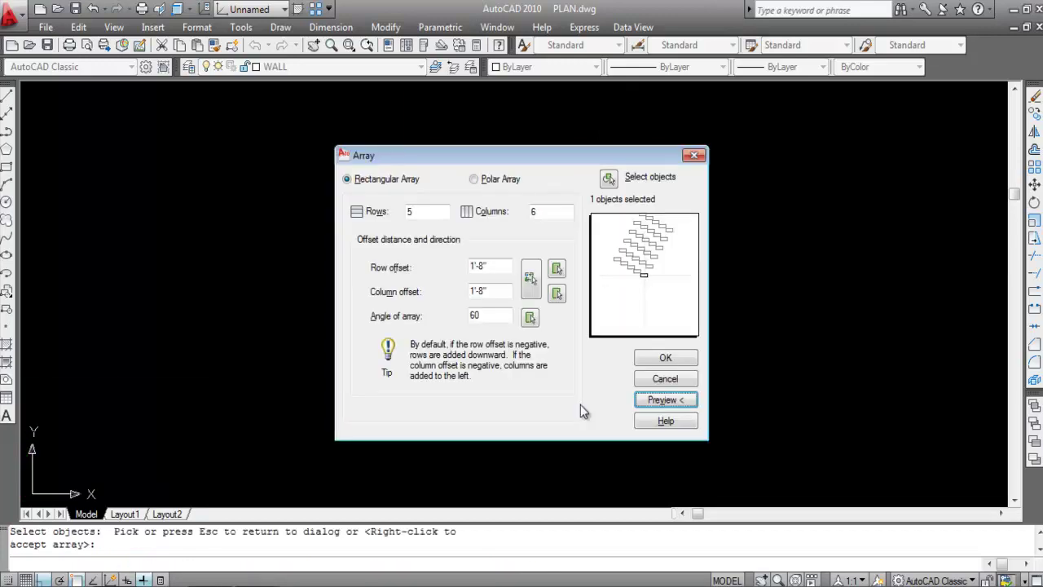
pyautogui.click(663, 358)
pyautogui.scroll(-3, 571, 361)
pyautogui.scroll(2, 505, 303)
pyautogui.scroll(-3, 504, 303)
pyautogui.scroll(2, 484, 400)
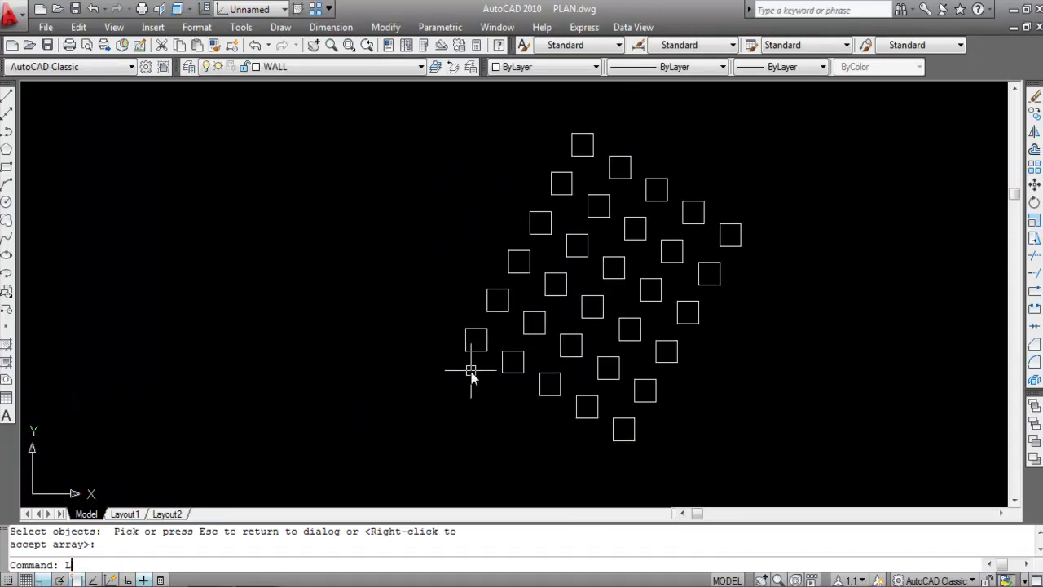
# Draw a line from the square's lower-left corner at <60 past the top of the grid.
pyautogui.write('L')
pyautogui.press('Return')
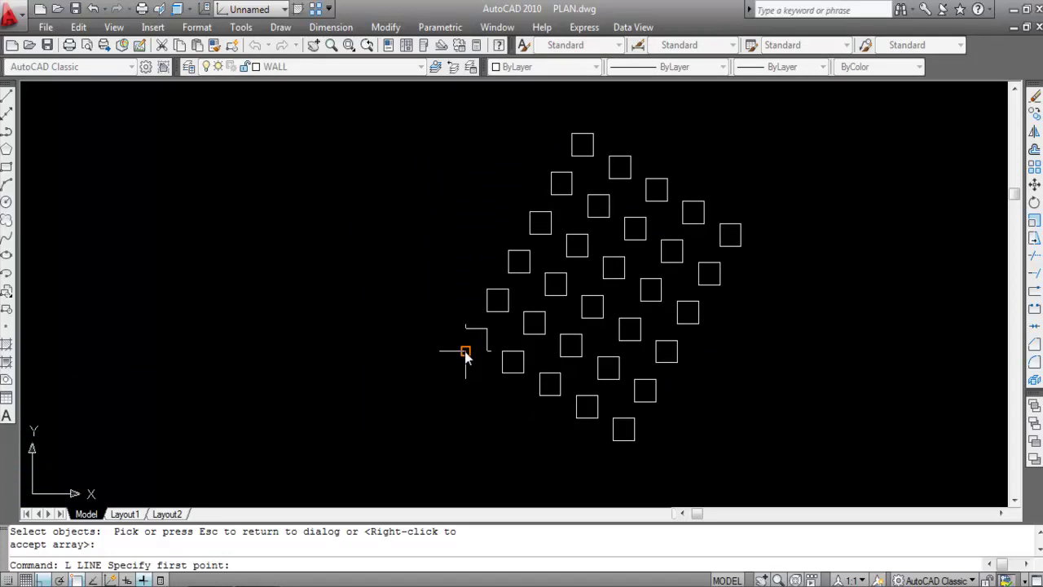
pyautogui.click(465, 351)
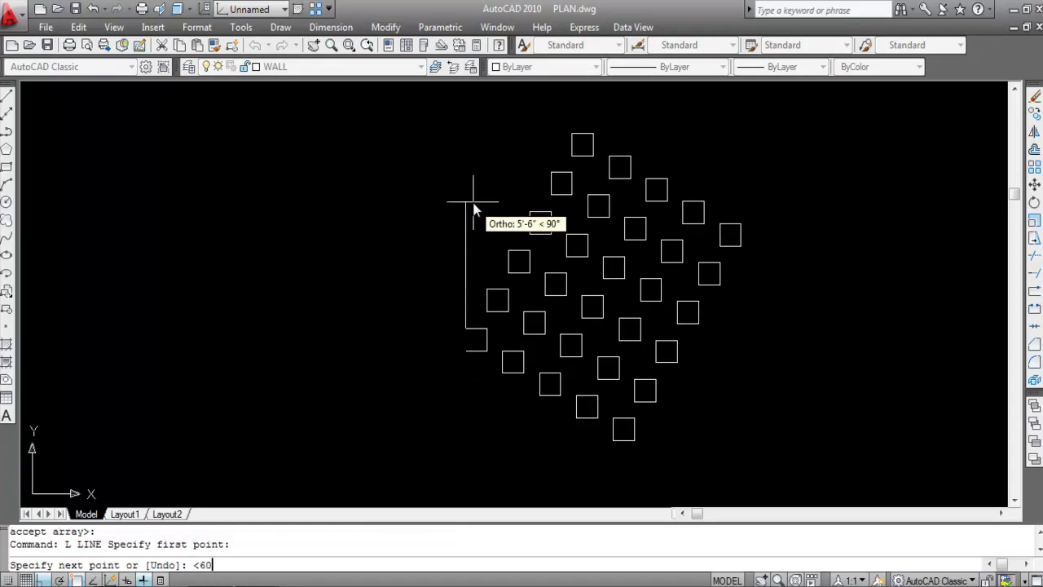
pyautogui.write('<60')
pyautogui.press('Return')
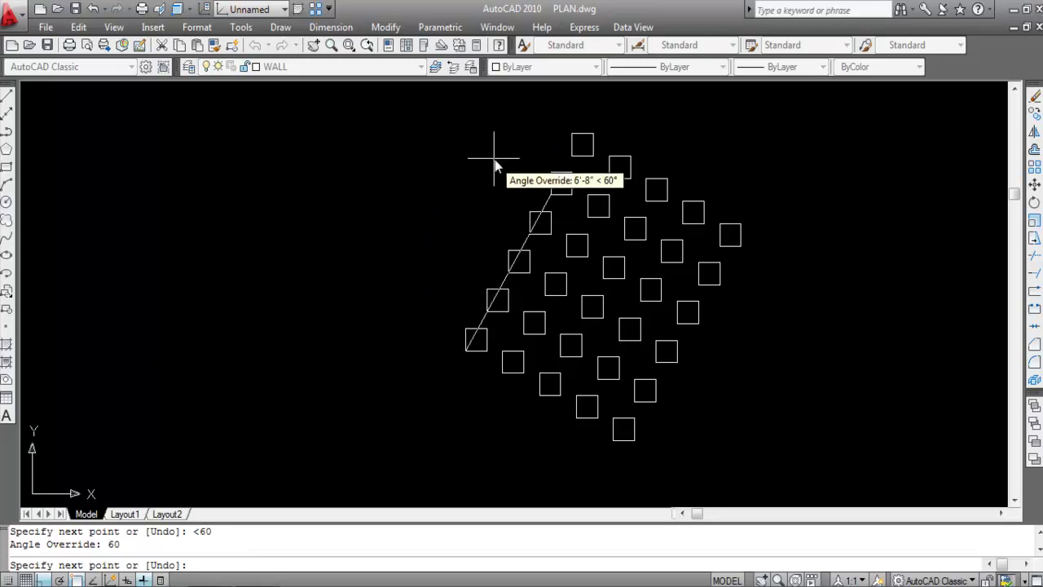
pyautogui.click(649, 132)
pyautogui.press('Escape')
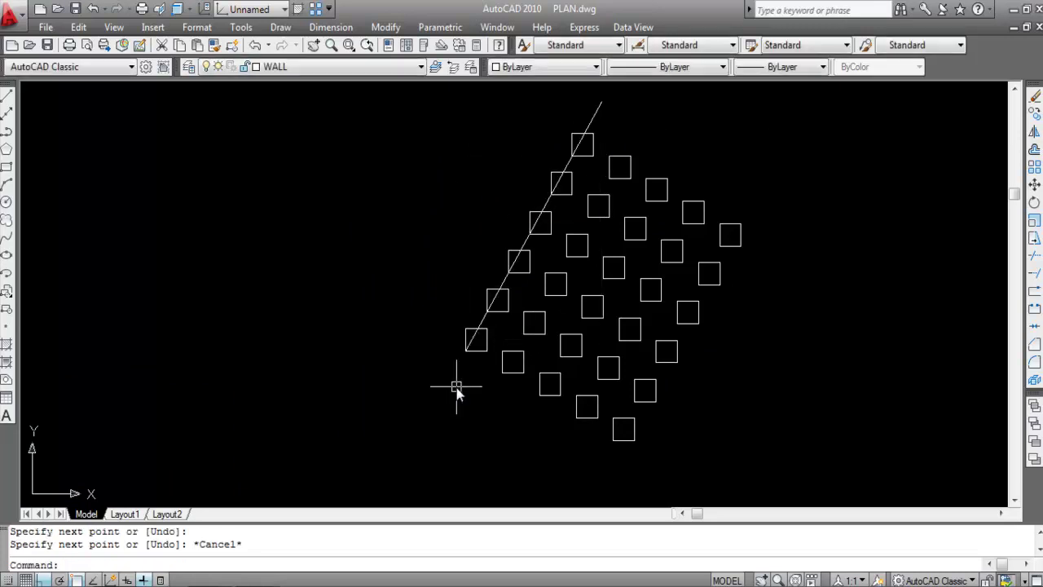
# Start an angular dimension between the 60° line and the square's bottom edge, then cancel it.
pyautogui.scroll(3, 492, 368)
pyautogui.click(331, 27)
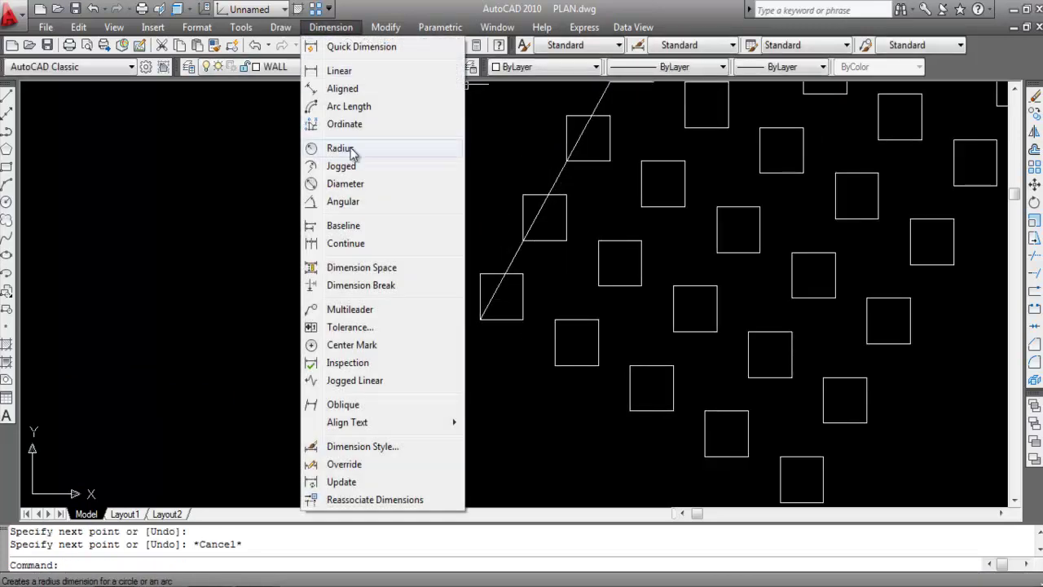
pyautogui.click(346, 205)
pyautogui.click(495, 296)
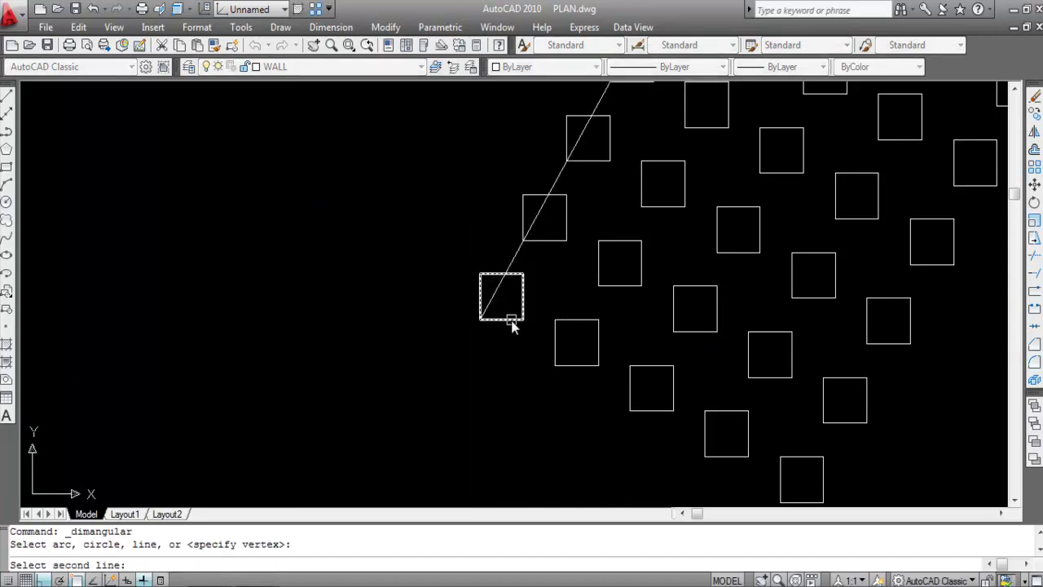
pyautogui.click(510, 321)
pyautogui.scroll(3, 559, 279)
pyautogui.scroll(-10, 570, 269)
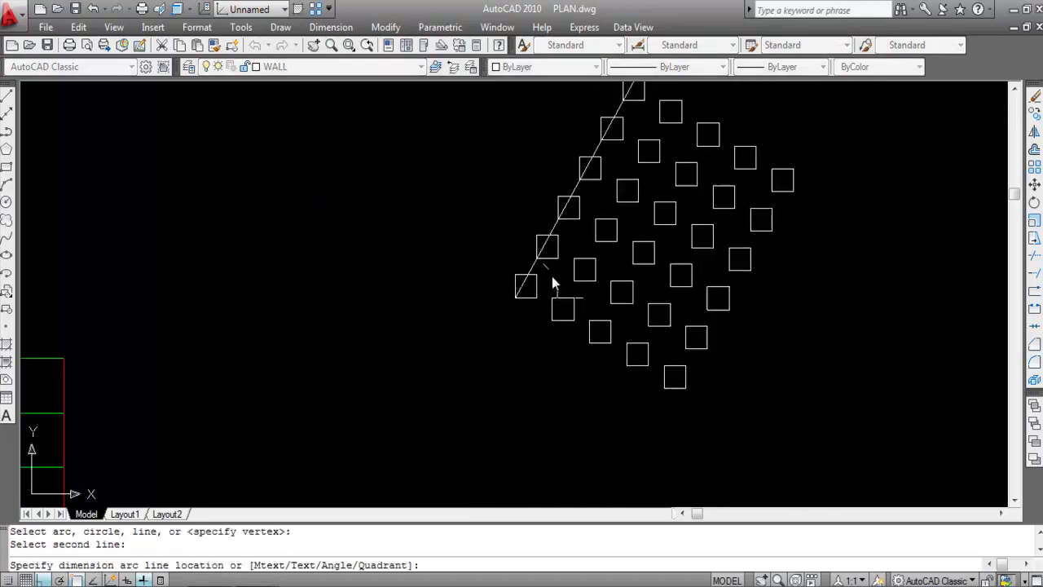
pyautogui.scroll(3, 623, 209)
pyautogui.press('Escape')
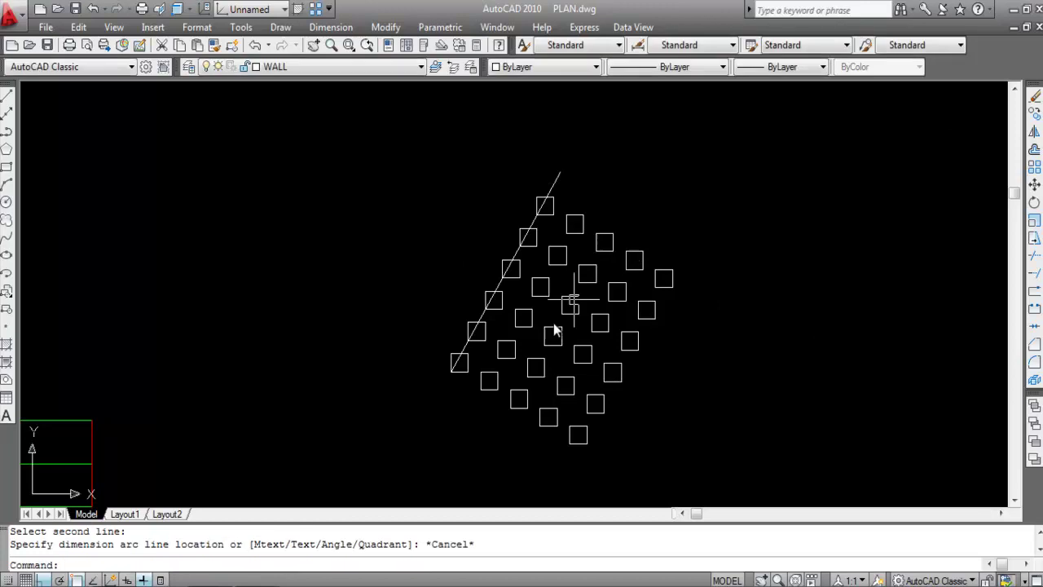
# Delete the diagonal line, then undo twice to restore it.
pyautogui.click(558, 177)
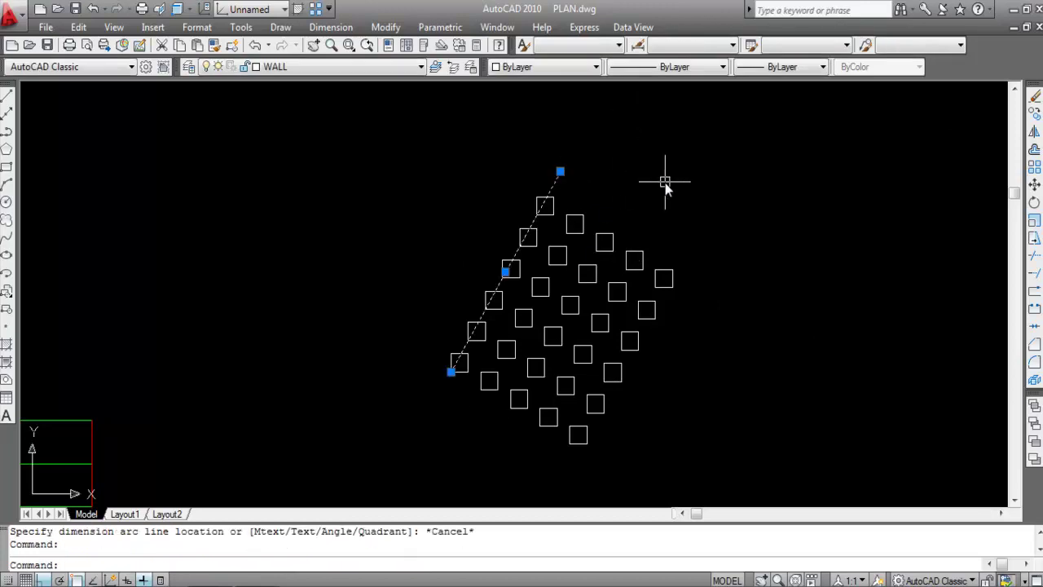
pyautogui.press('Delete')
pyautogui.scroll(-2, 587, 261)
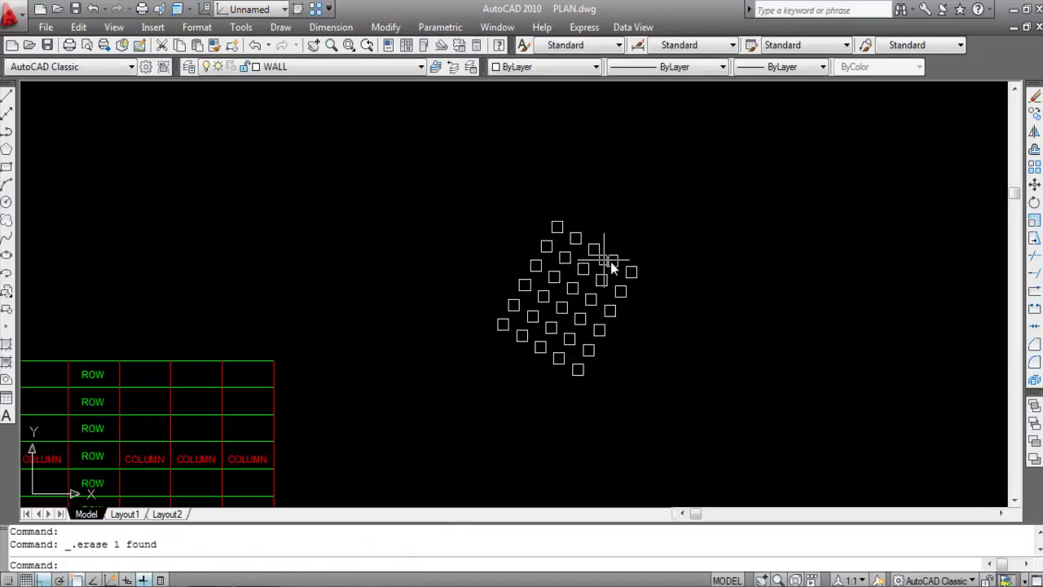
pyautogui.write('u')
pyautogui.press('Return')
pyautogui.press('Return')
pyautogui.press('Return')
pyautogui.press('Return')
pyautogui.press('Return')
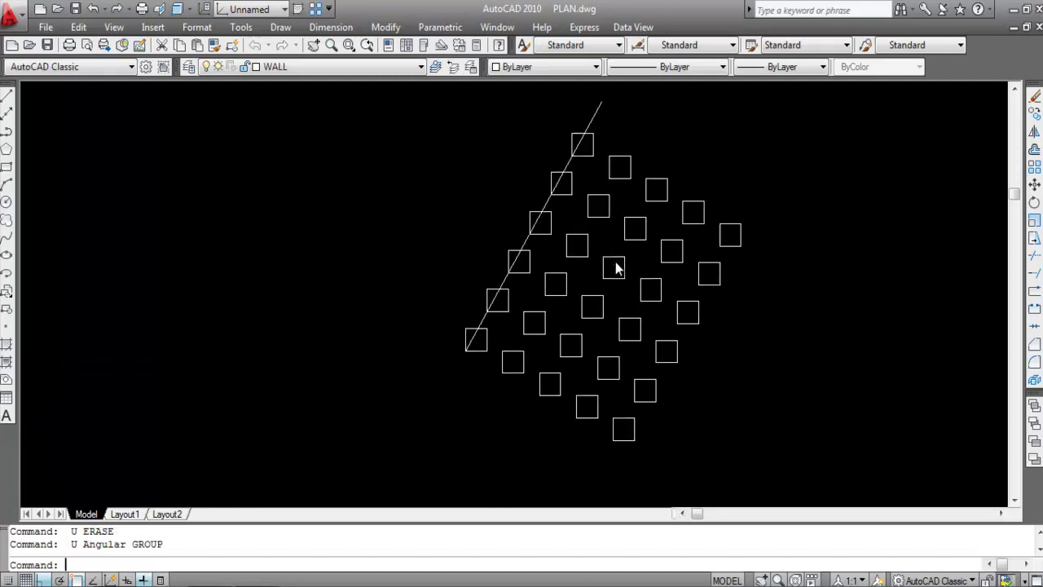
pyautogui.press('Return')
pyautogui.press('Return')
# Open a new array with AR and change the array angle from 60 to 75.
pyautogui.scroll(-3, 535, 300)
pyautogui.scroll(2, 536, 306)
pyautogui.write('AR')
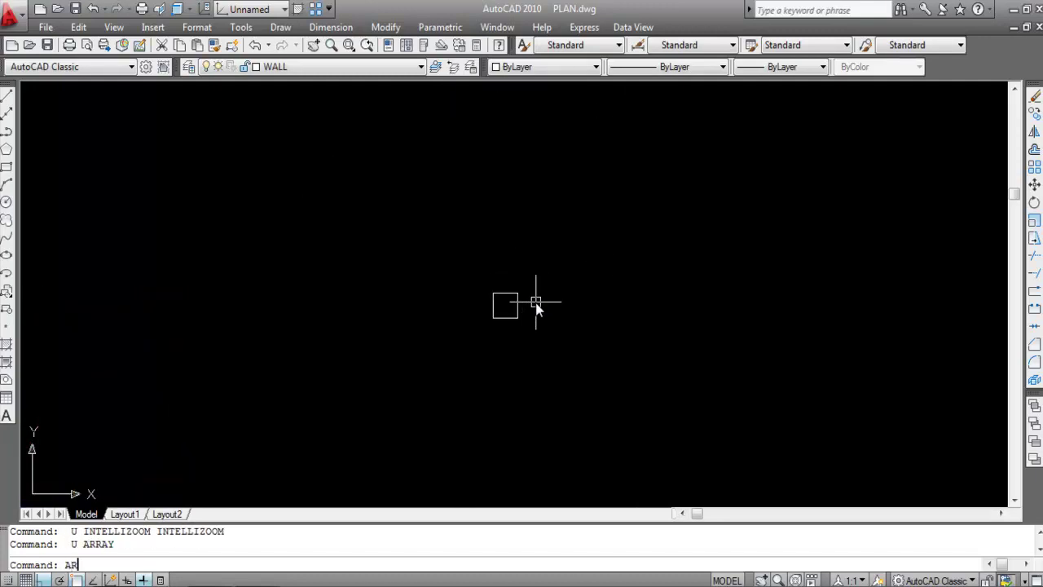
pyautogui.press('Return')
pyautogui.moveTo(494, 316); pyautogui.dragTo(434, 315)
pyautogui.write('75')
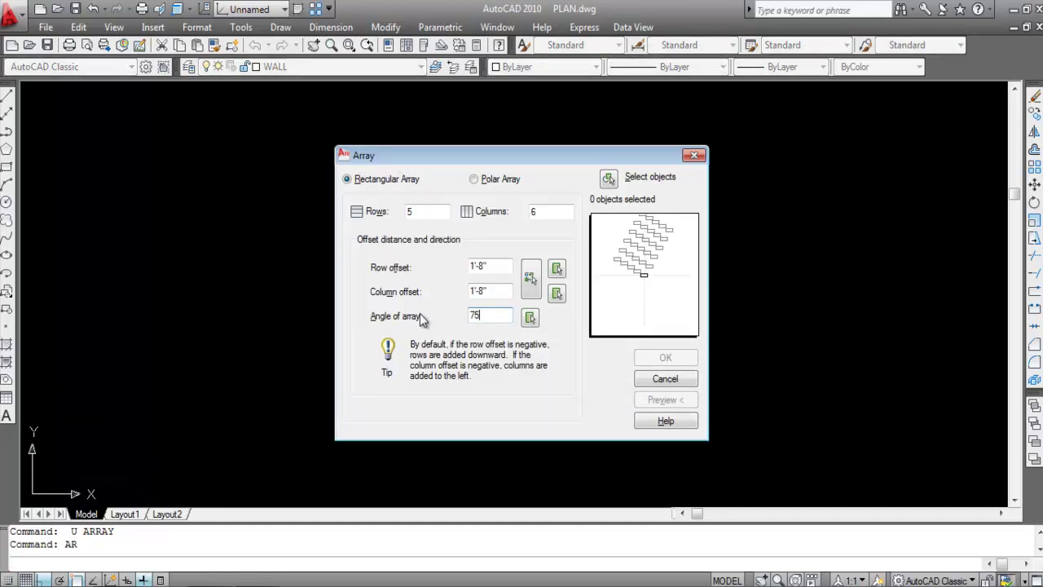
# Select the single square and create the 75° grid of squares.
pyautogui.click(611, 179)
pyautogui.click(522, 309)
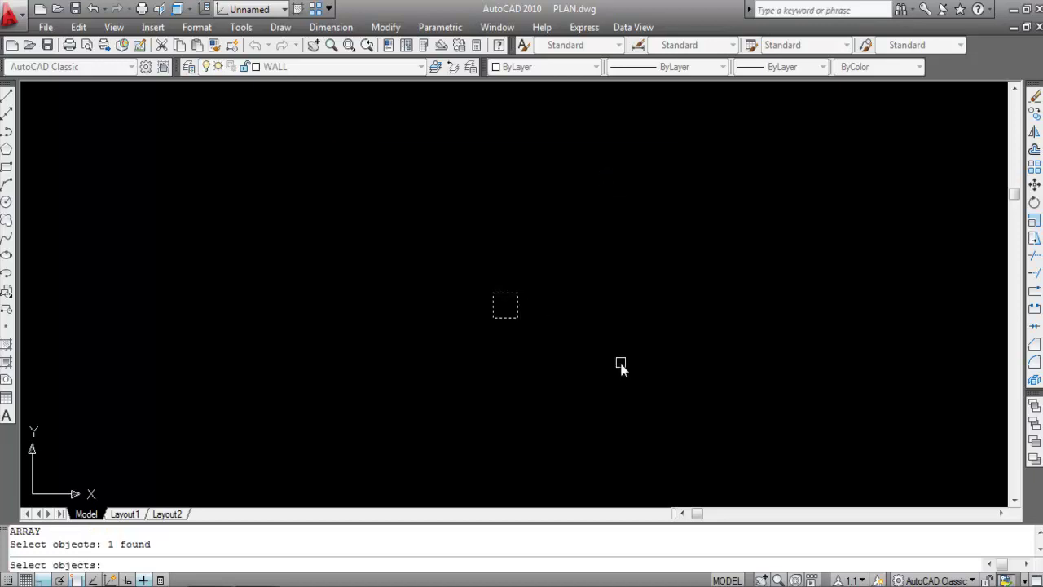
pyautogui.press('Return')
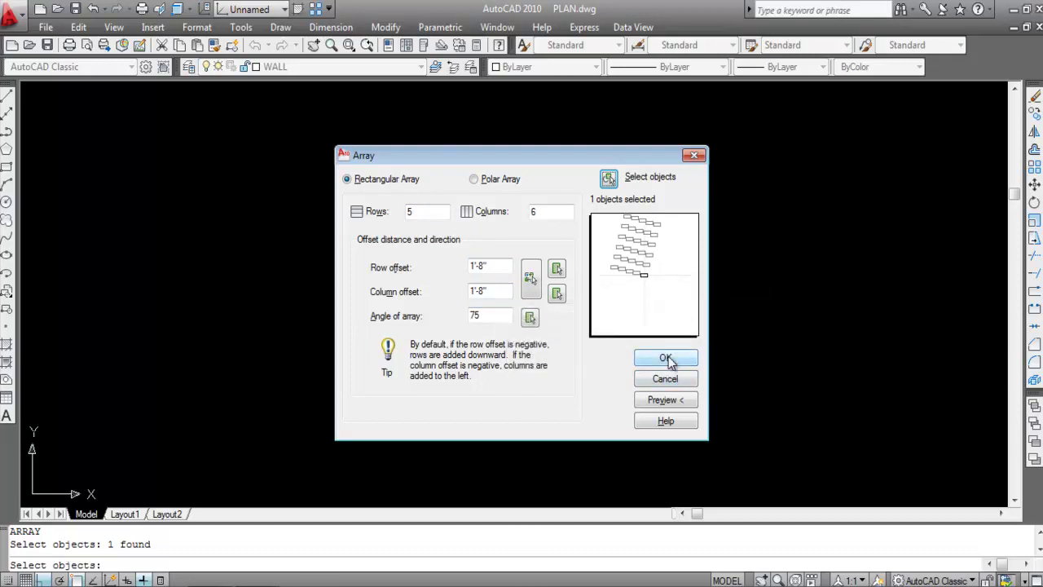
pyautogui.click(667, 361)
pyautogui.scroll(-2, 614, 419)
pyautogui.scroll(1, 499, 202)
pyautogui.scroll(-1, 500, 202)
pyautogui.scroll(-1, 610, 391)
pyautogui.scroll(2, 506, 355)
# Draw a line from the lower-left square's corner at <75 up along the grid's left edge.
pyautogui.write('l')
pyautogui.rightClick(528, 365)
pyautogui.press('Return')
pyautogui.scroll(1, 517, 362)
pyautogui.click(530, 356)
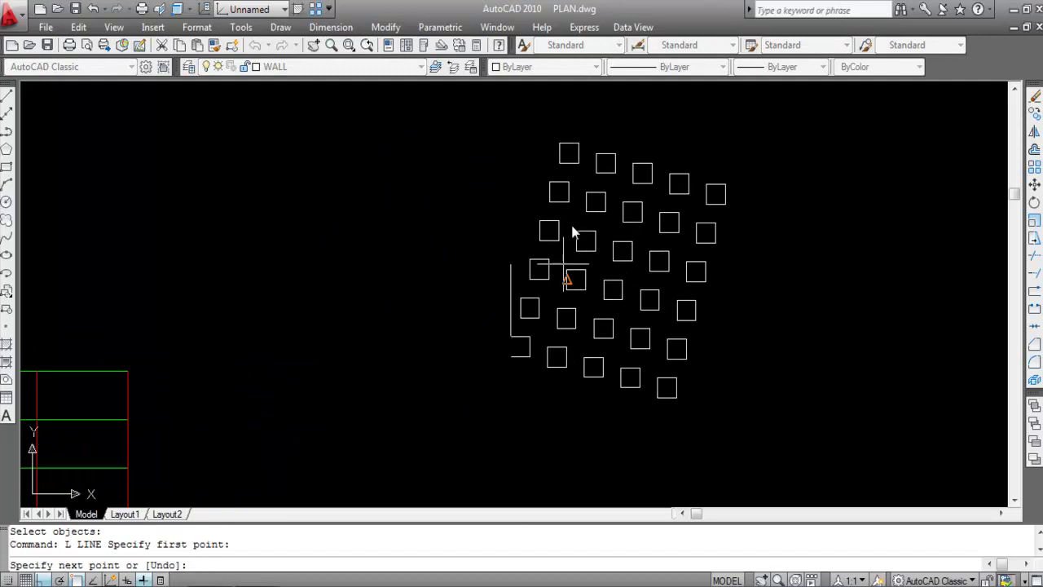
pyautogui.click(511, 359)
pyautogui.write('75')
pyautogui.press('BackSpace')
pyautogui.press('BackSpace')
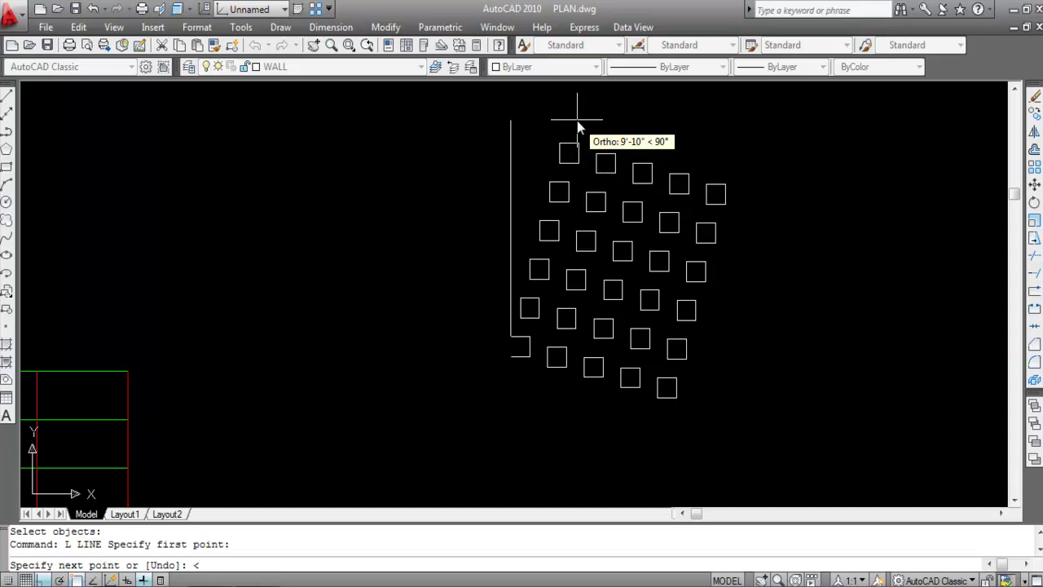
pyautogui.write('<75')
pyautogui.press('Return')
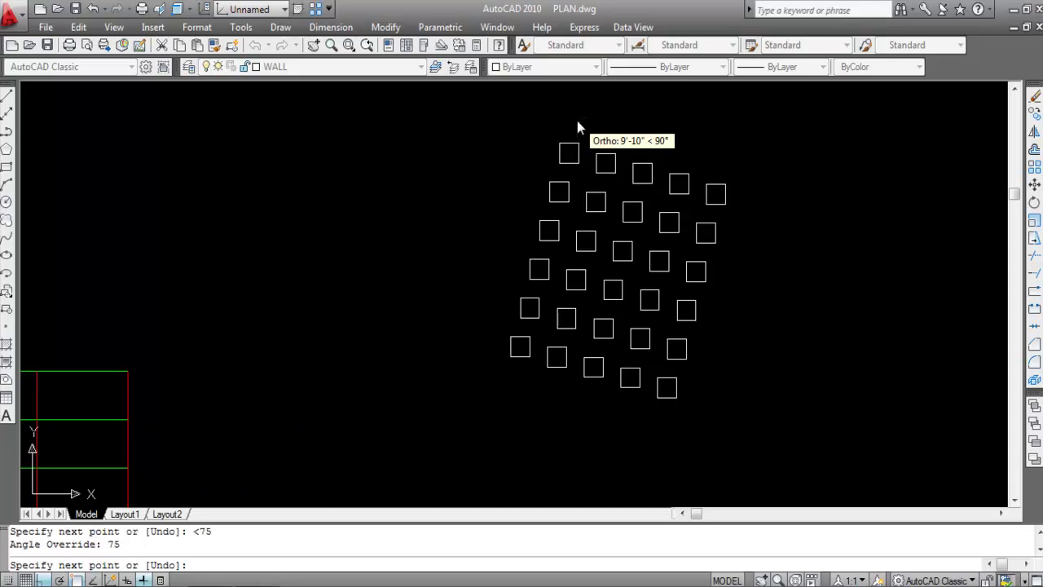
pyautogui.click(601, 110)
pyautogui.press('Escape')
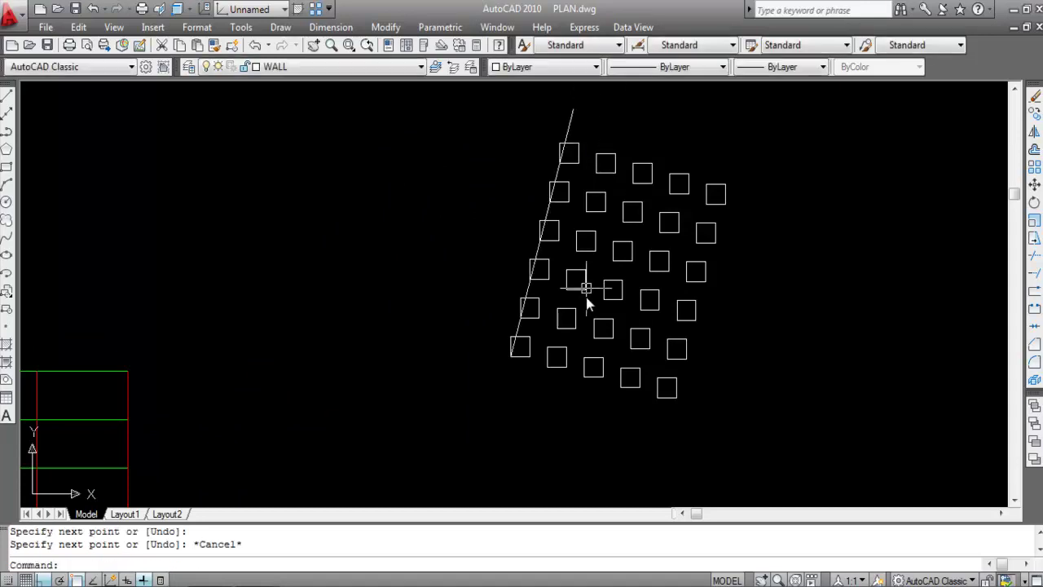
pyautogui.scroll(2, 516, 363)
pyautogui.click(331, 27)
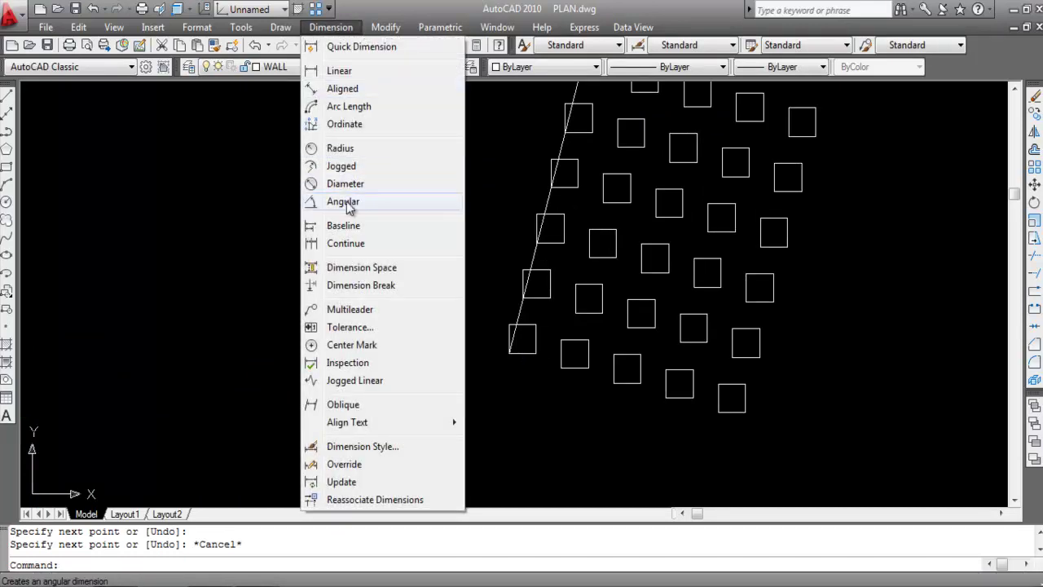
pyautogui.click(343, 201)
pyautogui.scroll(5, 524, 339)
pyautogui.click(494, 330)
pyautogui.click(536, 374)
pyautogui.scroll(-8, 591, 245)
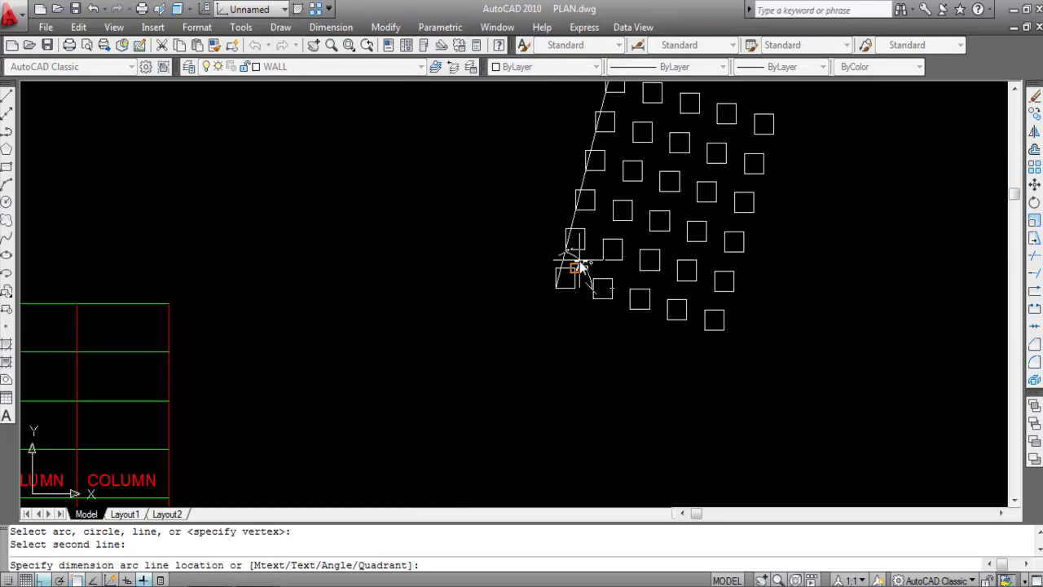
pyautogui.scroll(2, 628, 163)
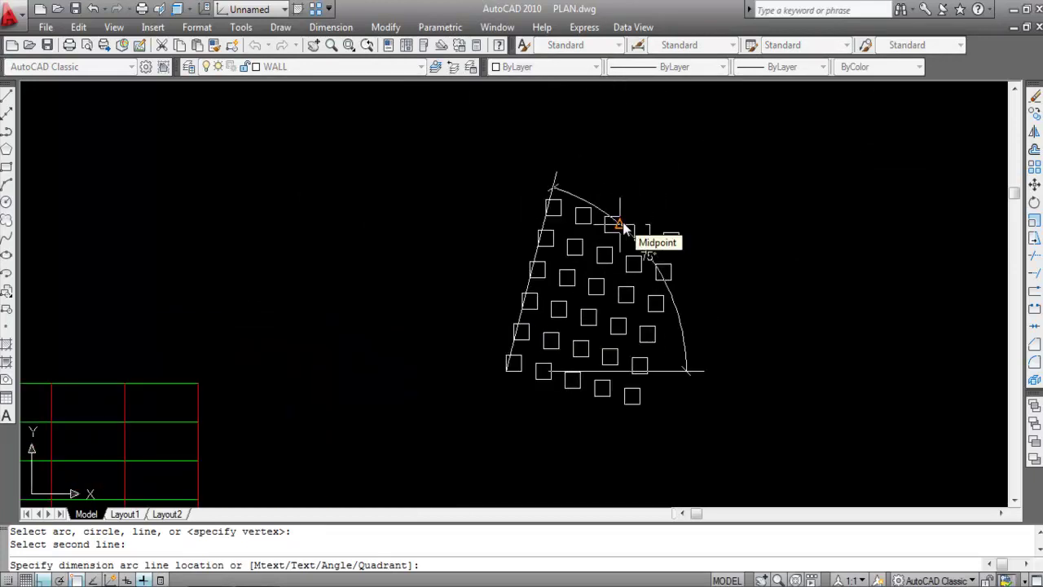
pyautogui.scroll(3, 623, 228)
pyautogui.press('Escape')
pyautogui.scroll(-5, 628, 163)
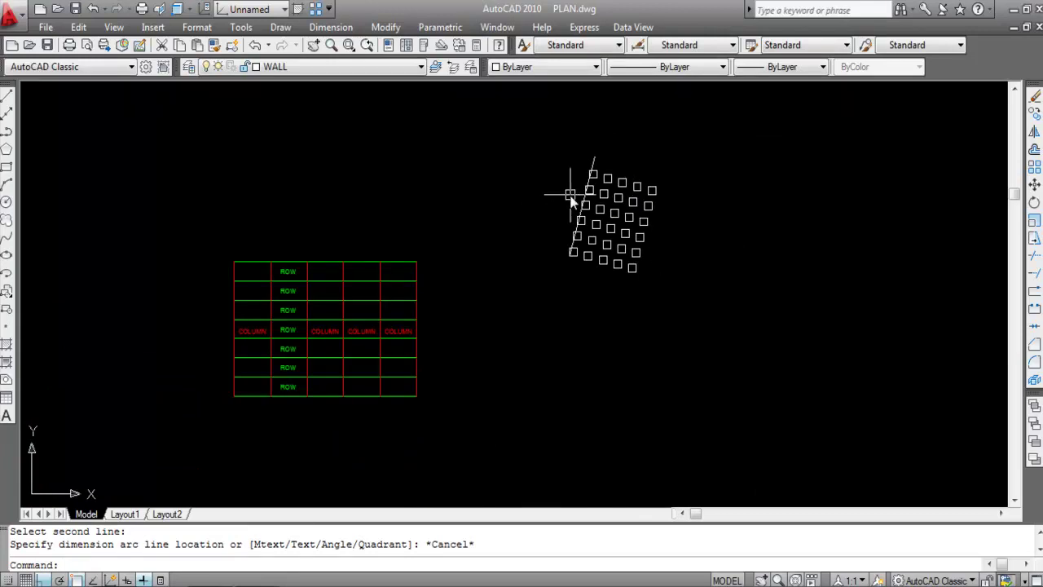
pyautogui.scroll(1, 575, 203)
pyautogui.click(740, 336)
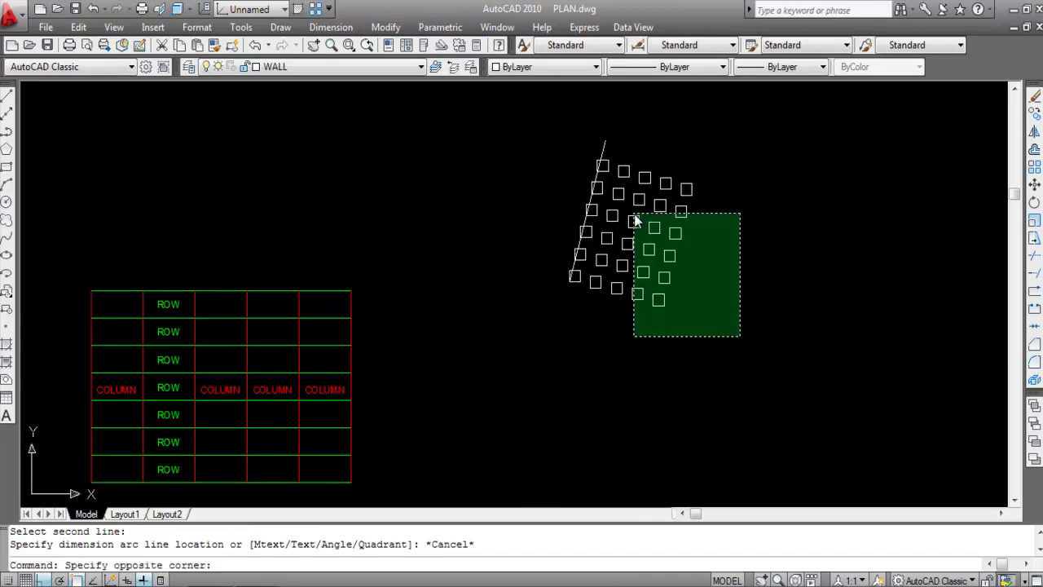
# Erase the 30 tilted squares and the 75° line using two selection windows.
pyautogui.click(586, 142)
pyautogui.click(756, 340)
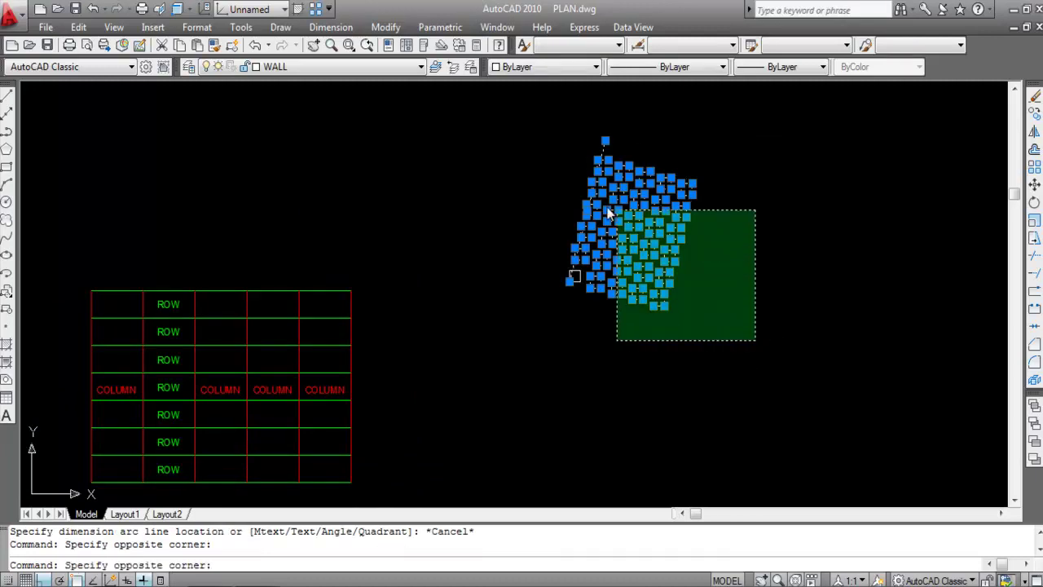
pyautogui.click(663, 253)
pyautogui.press('Delete')
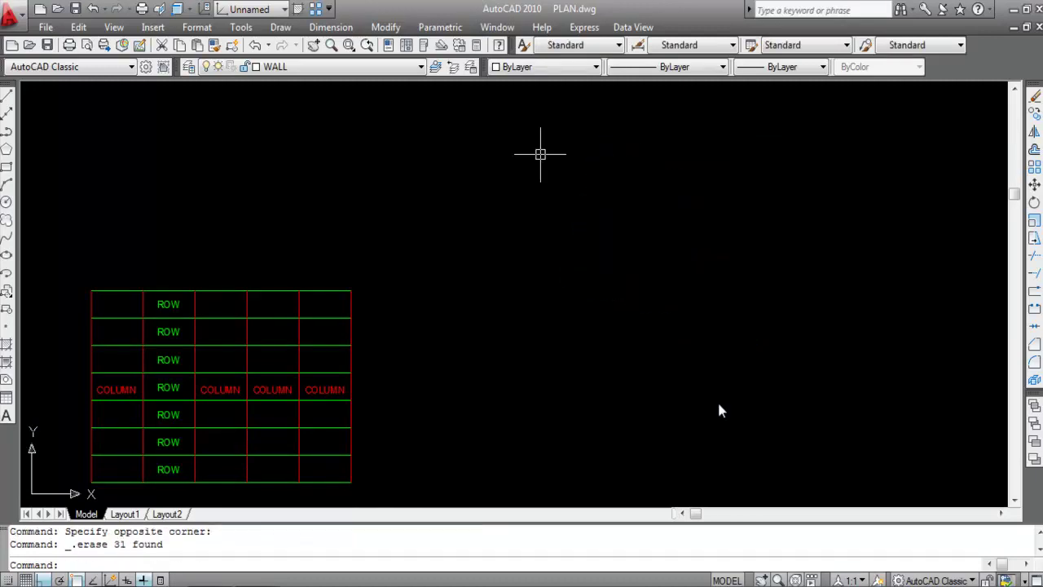
pyautogui.scroll(-4, 251, 302)
pyautogui.scroll(2, 596, 305)
pyautogui.scroll(2, 598, 293)
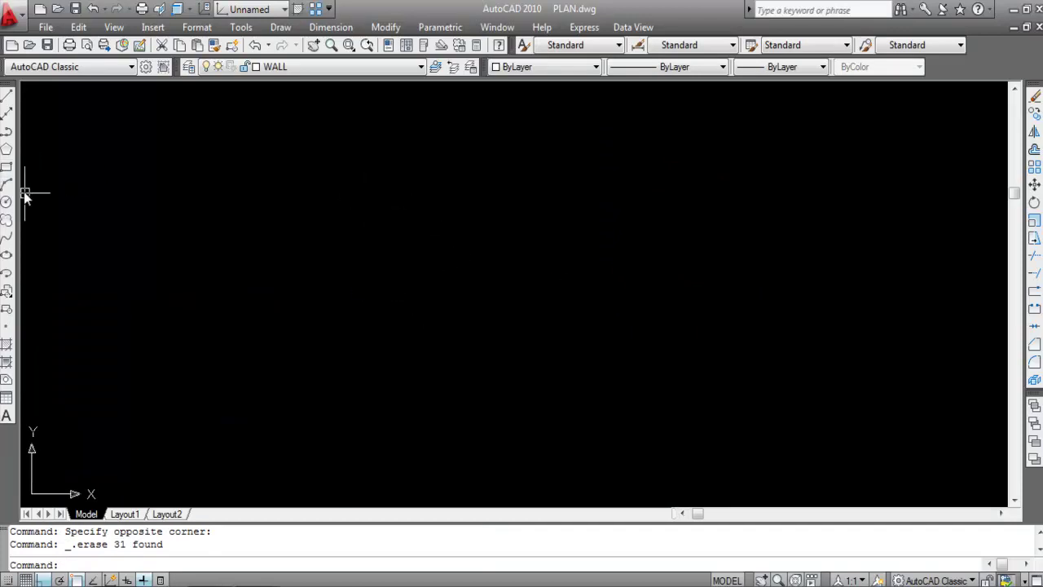
# Draw a 10 by 10 square rectangle using the Dimensions option.
pyautogui.click(6, 167)
pyautogui.click(473, 227)
pyautogui.rightClick(604, 340)
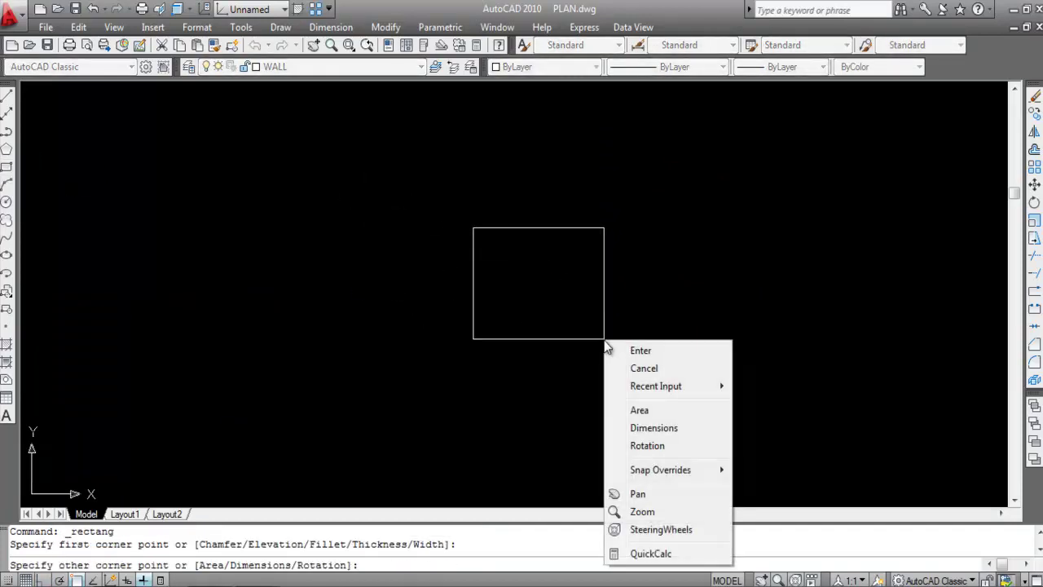
pyautogui.click(626, 430)
pyautogui.write('10')
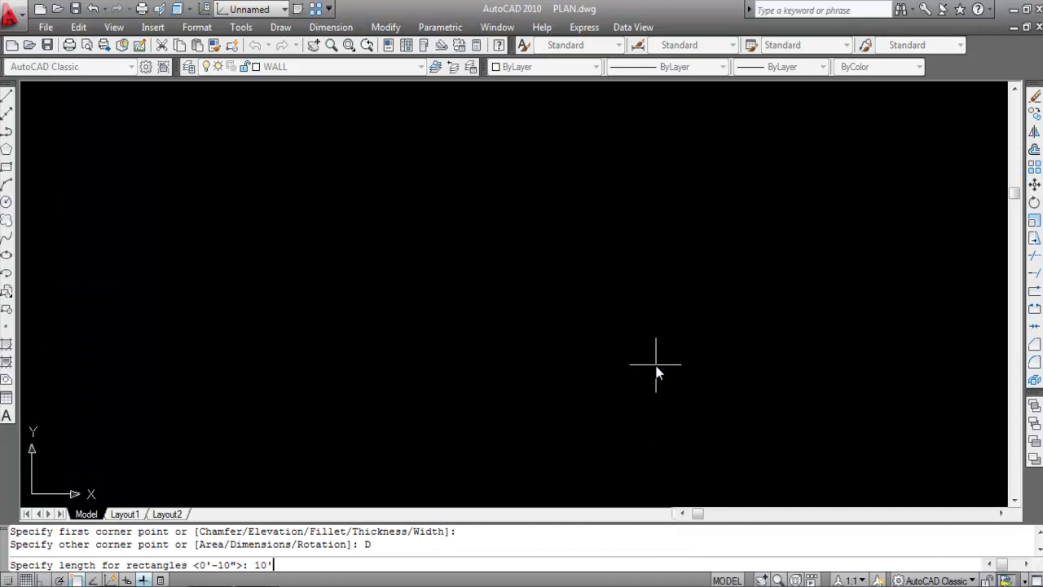
pyautogui.press('Return')
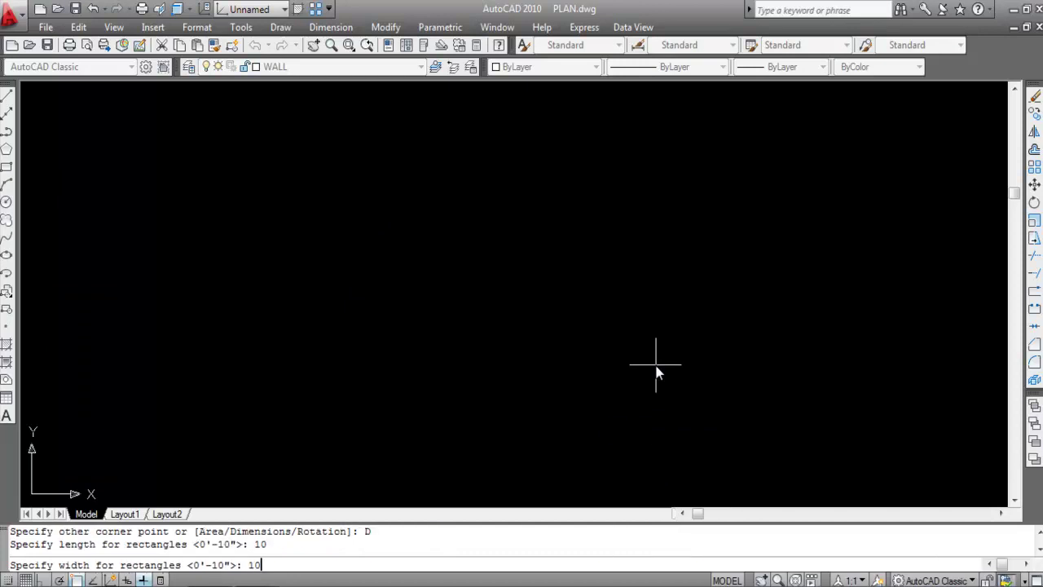
pyautogui.write('10')
pyautogui.press('Return')
pyautogui.click(513, 321)
# Open the Array dialog with the AR alias.
pyautogui.scroll(4, 345, 255)
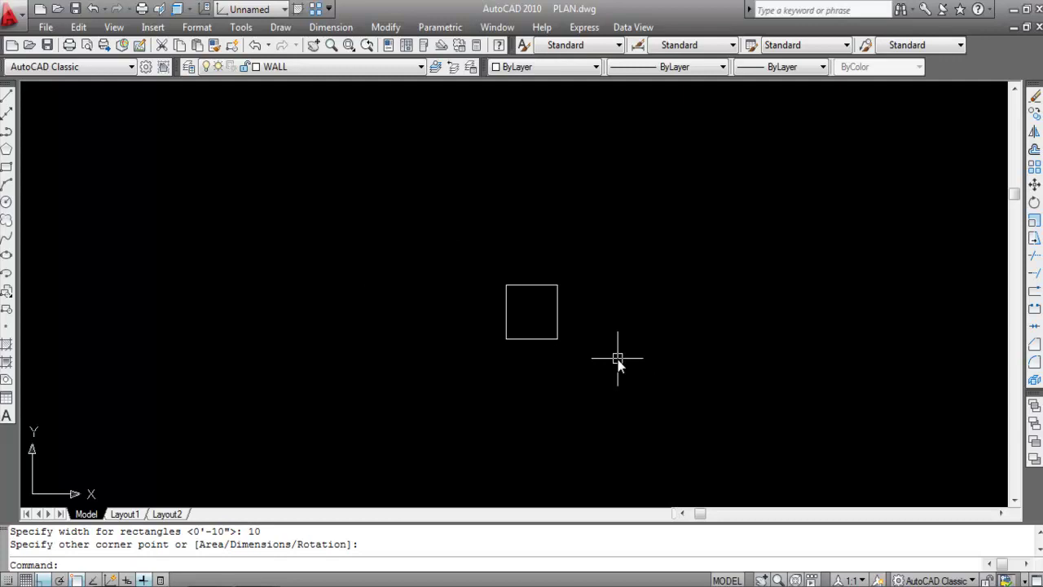
pyautogui.scroll(-2, 491, 291)
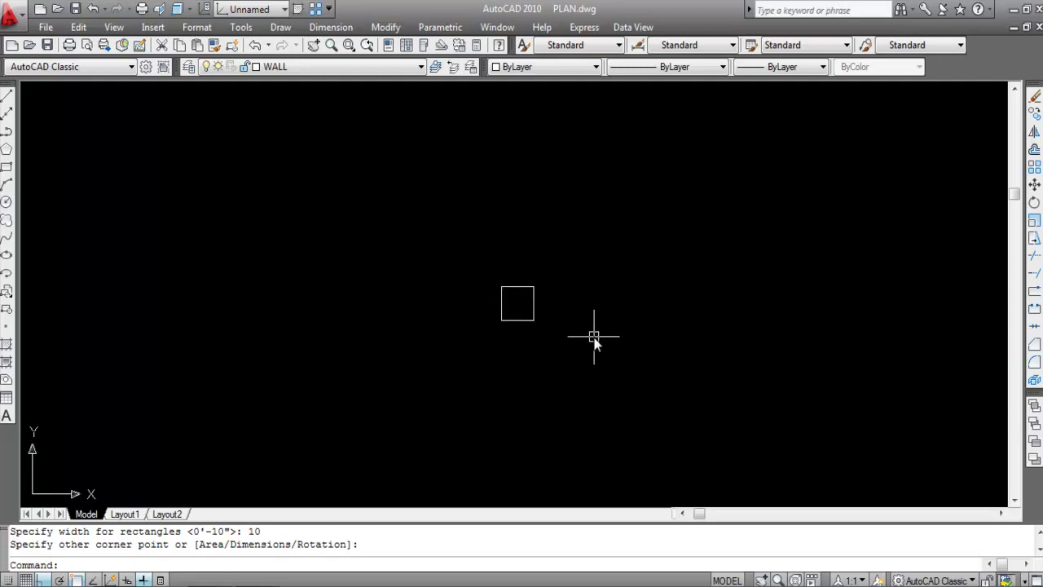
pyautogui.write('AR')
pyautogui.press('Return')
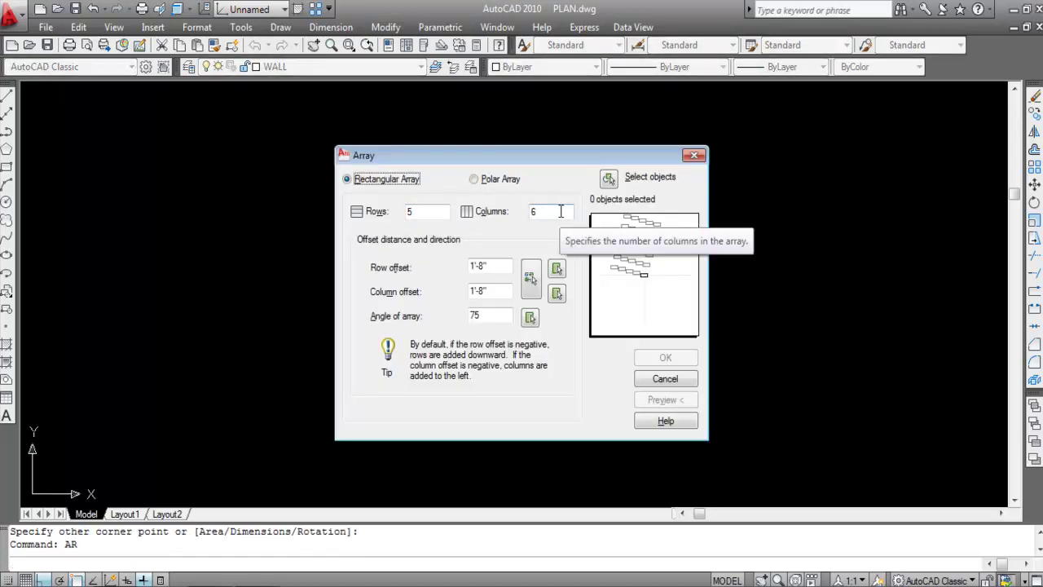
# Cancel a stray row-offset pick and select the 10 by 10 square as the one object to array.
pyautogui.click(557, 270)
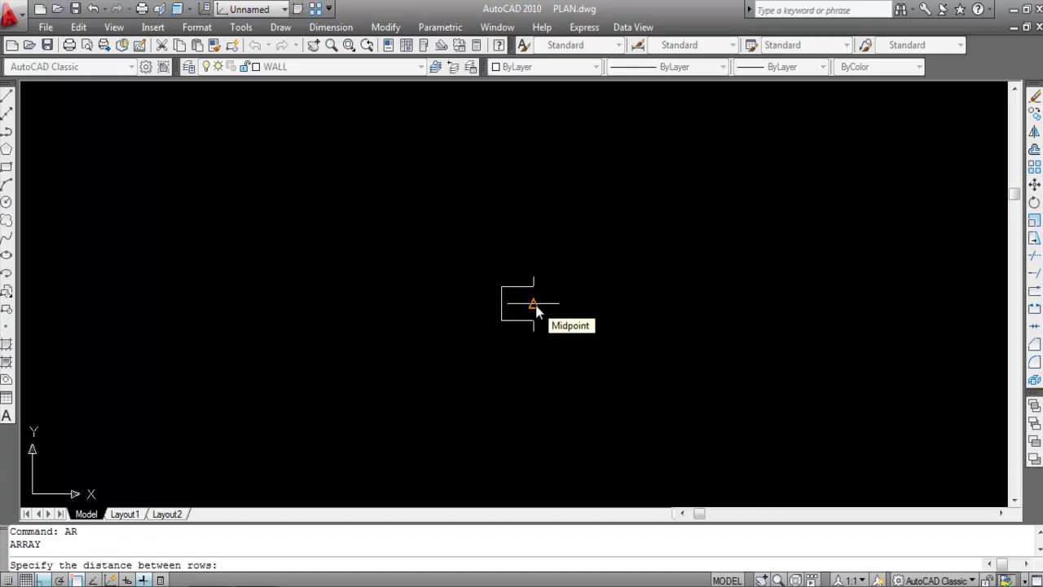
pyautogui.press('Escape')
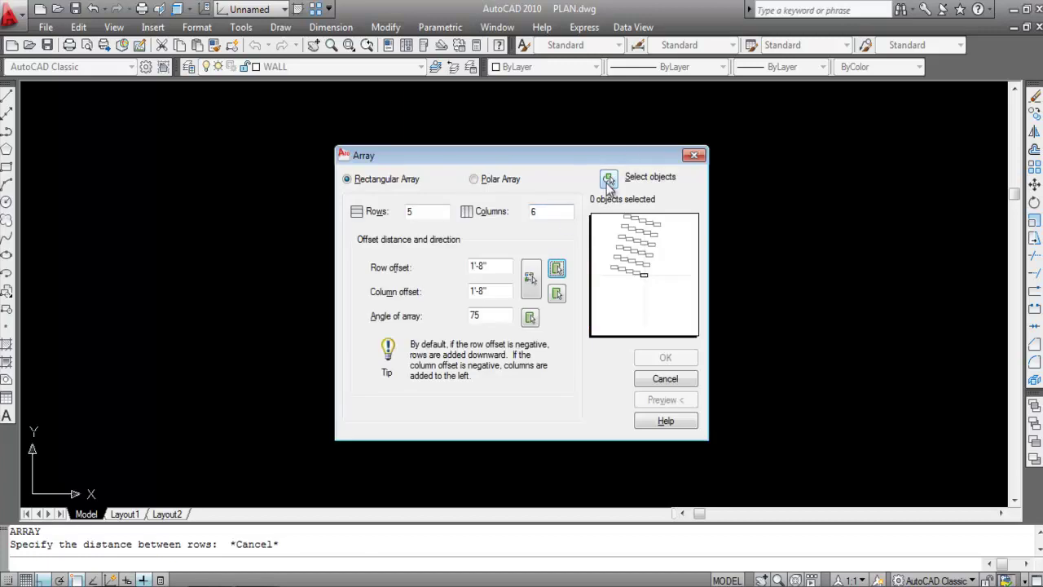
pyautogui.click(608, 179)
pyautogui.click(532, 304)
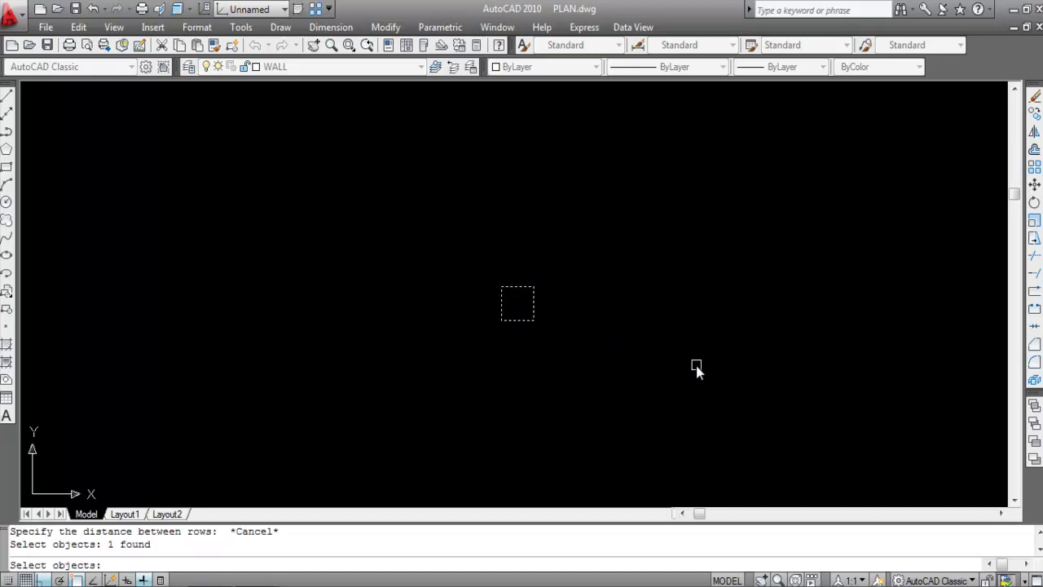
pyautogui.press('Return')
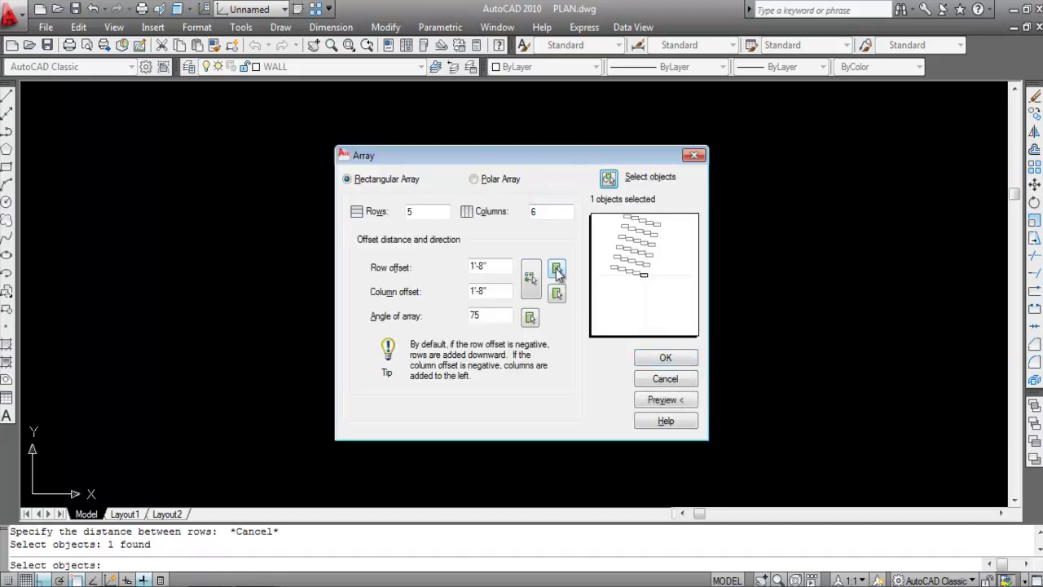
# Pick the row offset from the square's midpoint and enter 20, giving 1'-8".
pyautogui.click(531, 278)
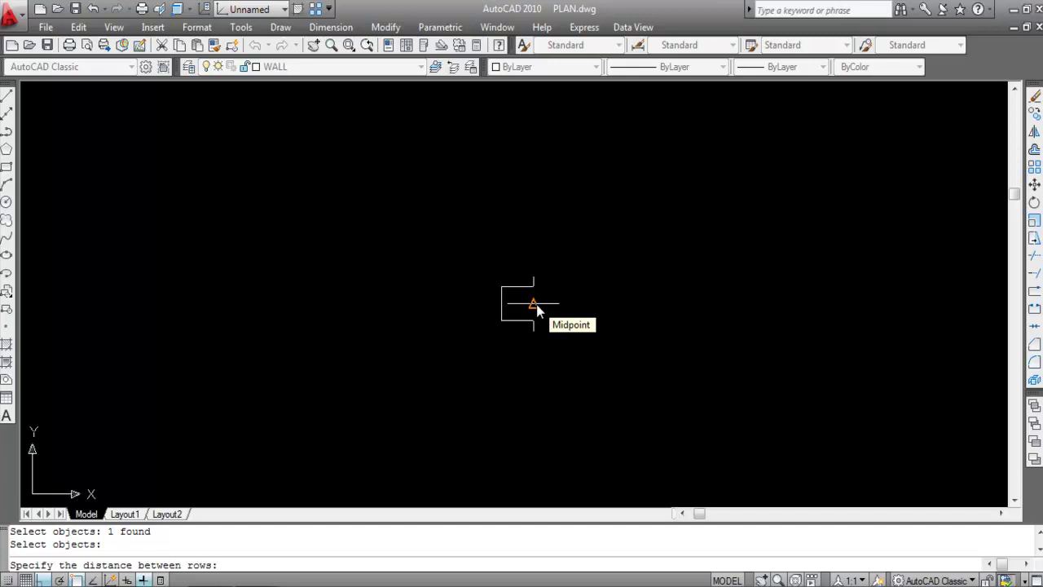
pyautogui.click(536, 304)
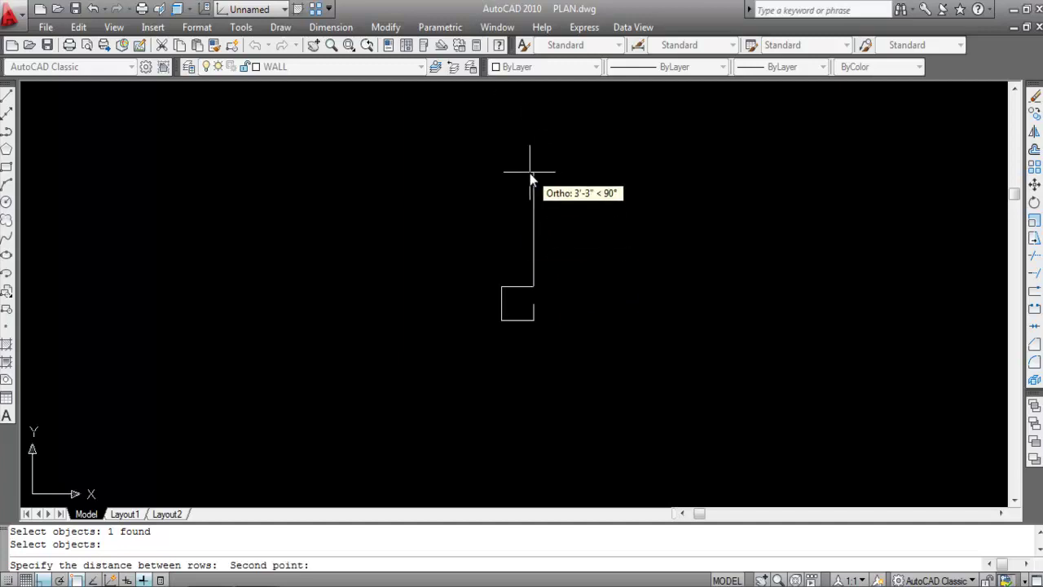
pyautogui.scroll(2, 536, 304)
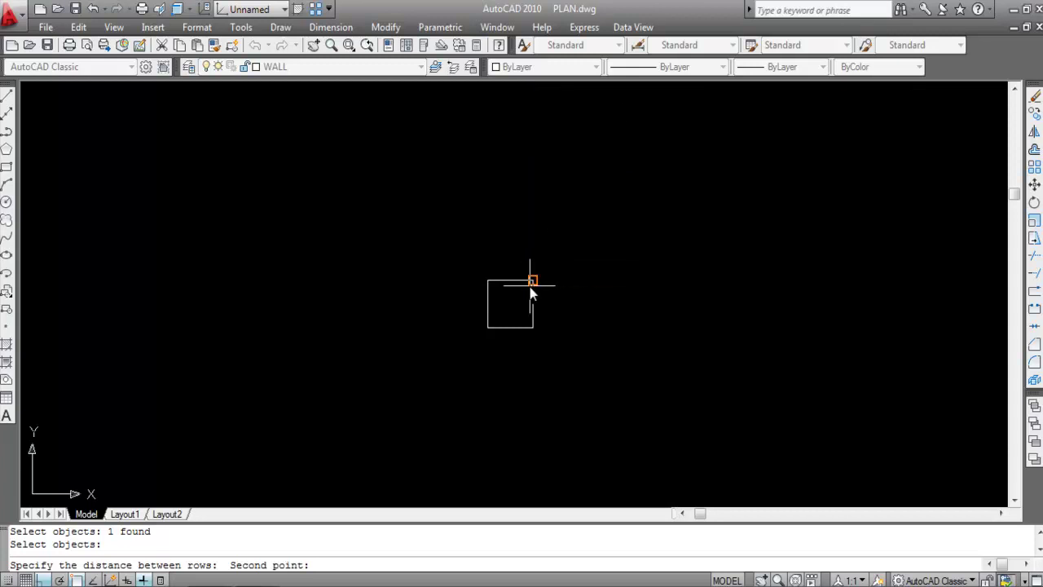
pyautogui.scroll(-1, 535, 320)
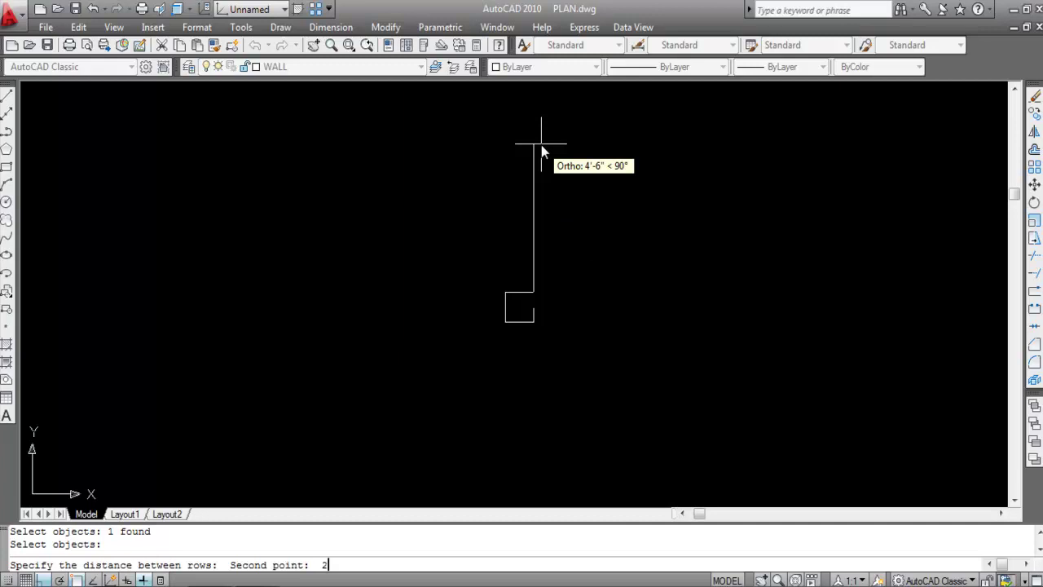
pyautogui.press('Return')
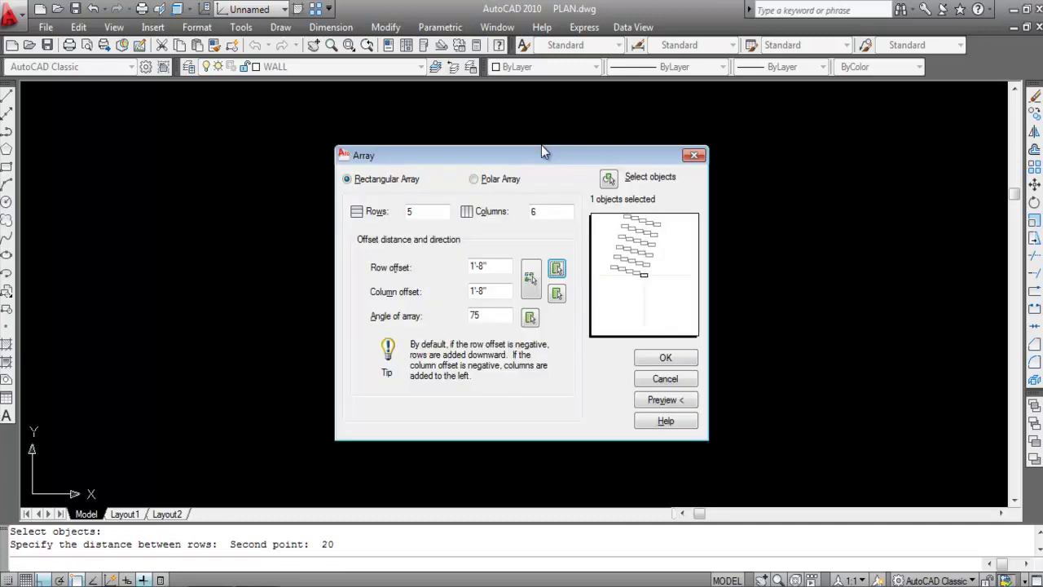
# Pick the column offset from the square's edge and enter 20 (1'-8").
pyautogui.click(557, 293)
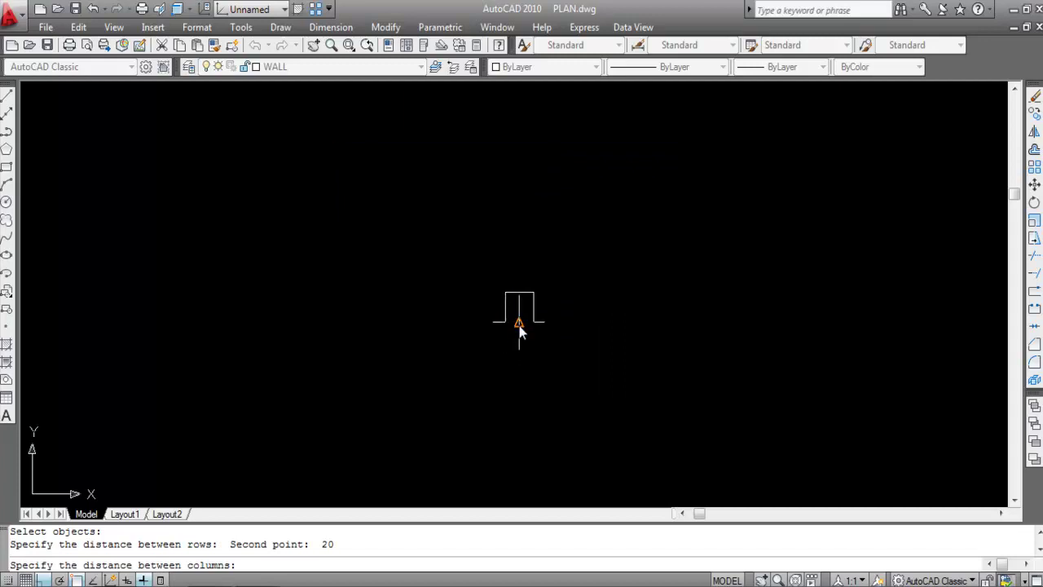
pyautogui.click(519, 325)
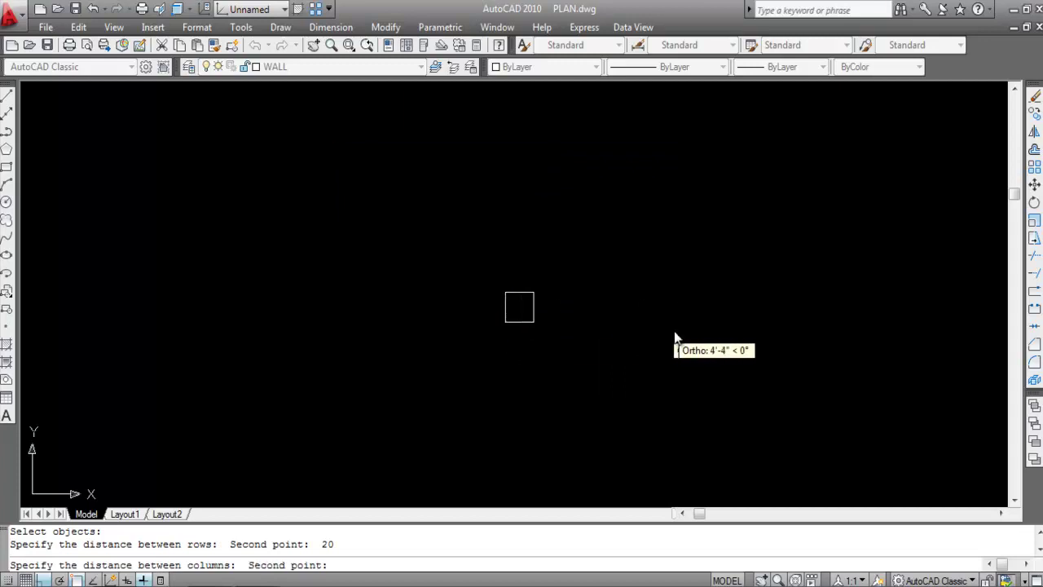
pyautogui.scroll(3, 530, 325)
pyautogui.scroll(-3, 514, 319)
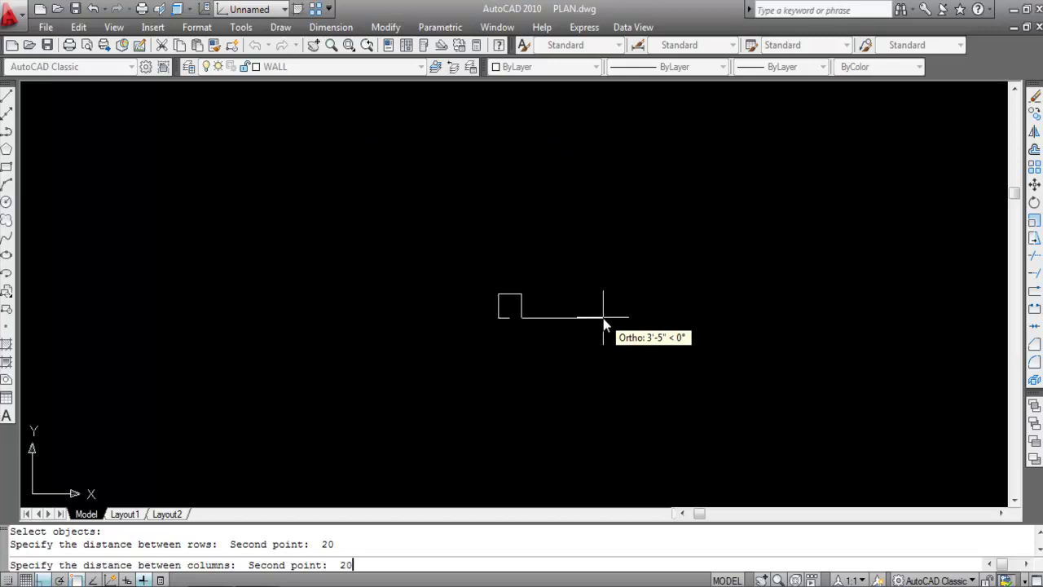
pyautogui.press('Return')
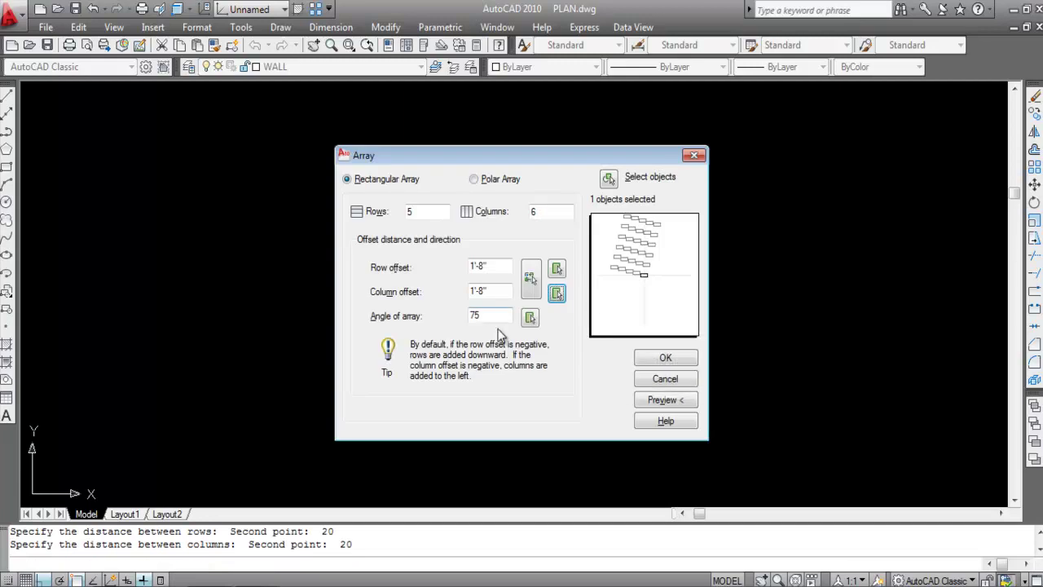
# Replace the 75° array angle with 0 and create the 5-row, 6-column grid.
pyautogui.moveTo(494, 316); pyautogui.dragTo(400, 321)
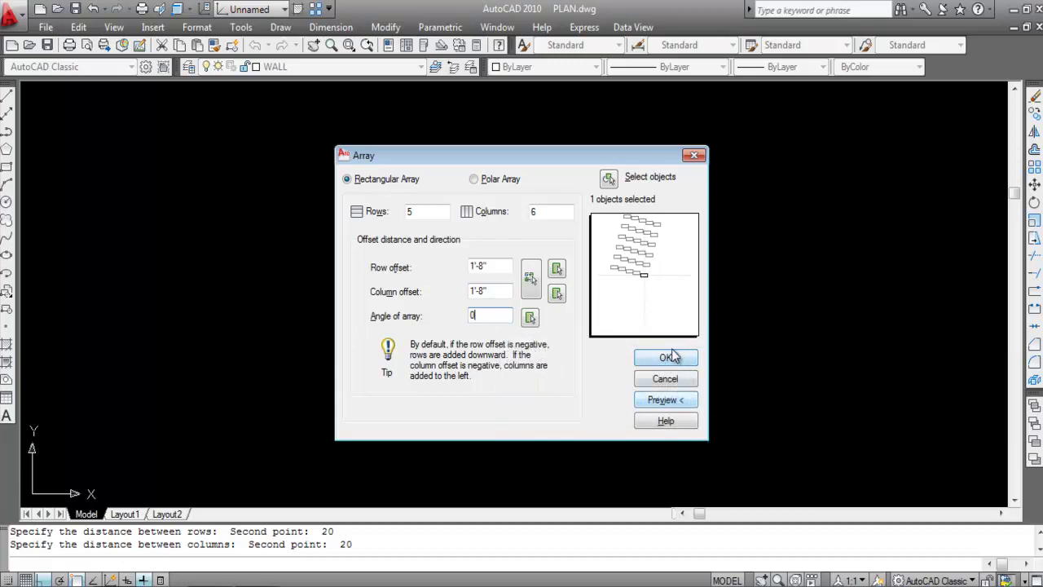
pyautogui.click(667, 358)
pyautogui.scroll(-4, 583, 428)
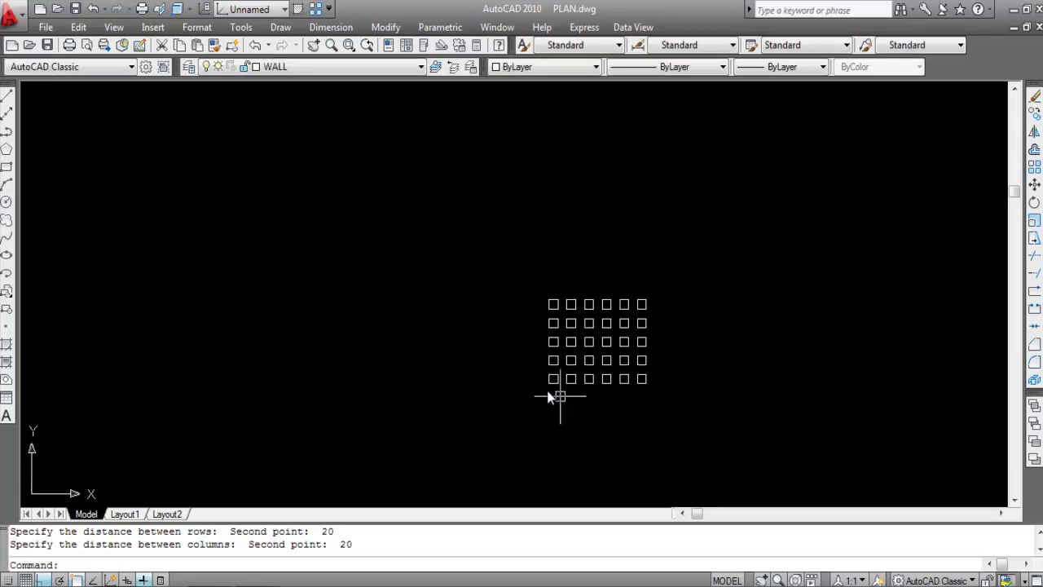
# Start a linear dimension between neighbouring square corners, then cancel the preview.
pyautogui.scroll(3, 653, 403)
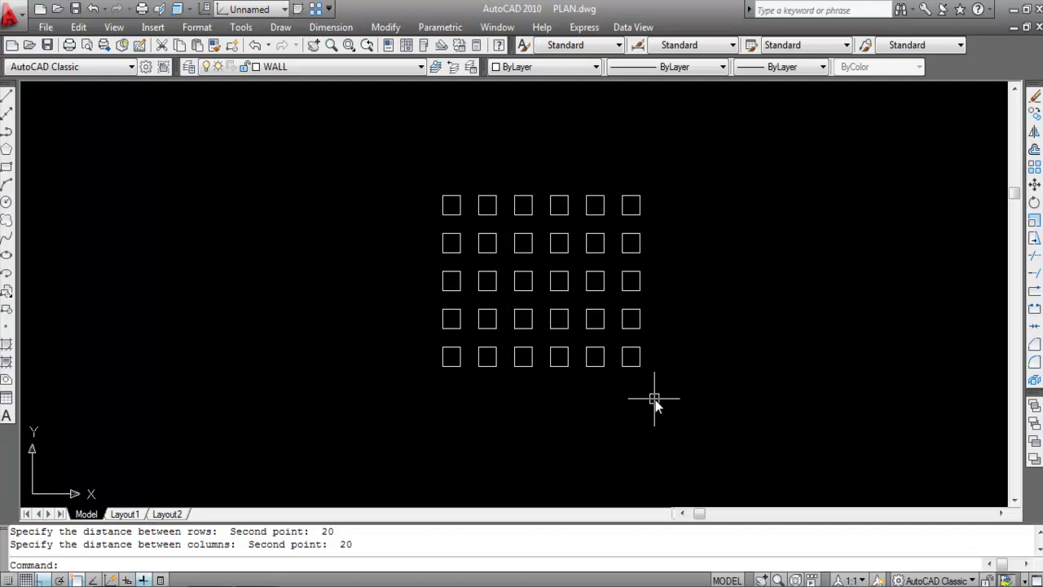
pyautogui.click(342, 33)
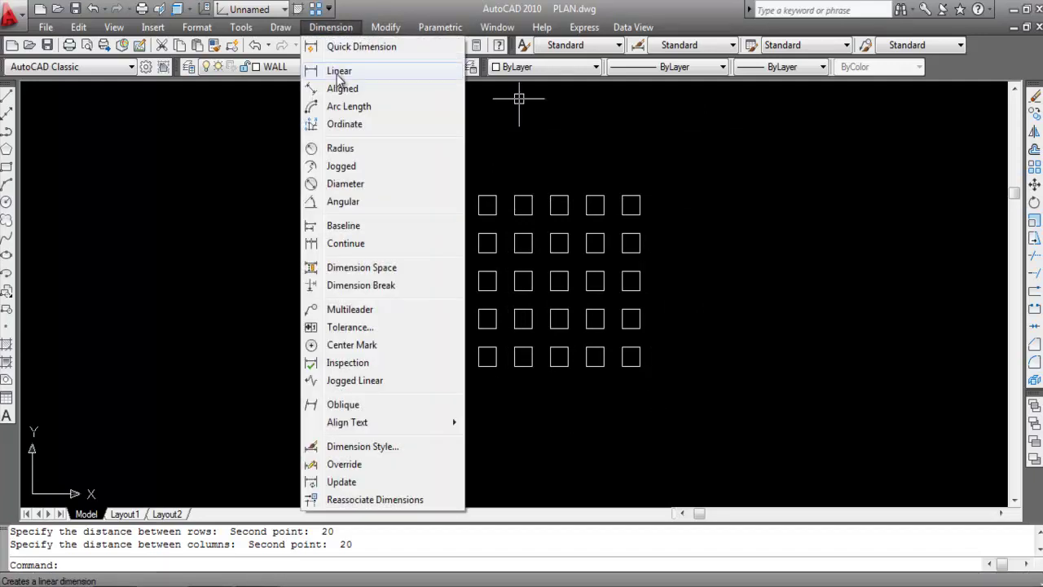
pyautogui.click(337, 70)
pyautogui.scroll(2, 474, 216)
pyautogui.click(455, 218)
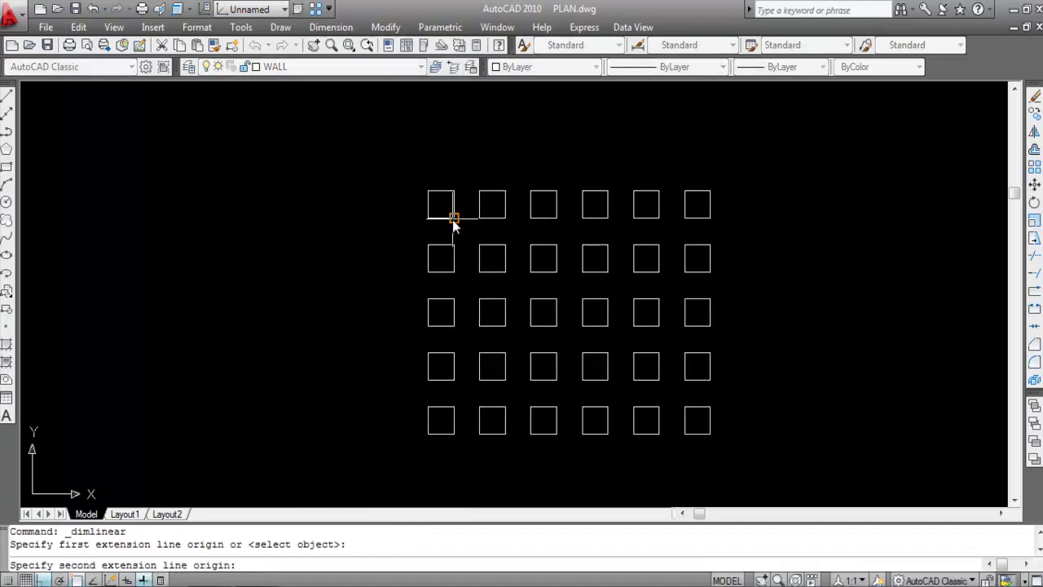
pyautogui.click(479, 218)
pyautogui.scroll(3, 479, 237)
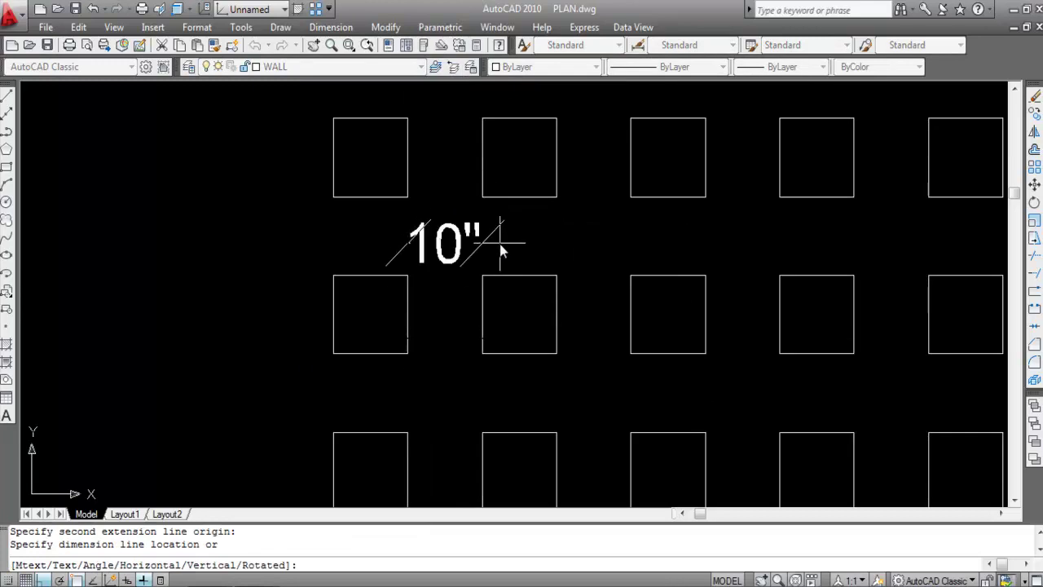
pyautogui.press('Escape')
pyautogui.press('Return')
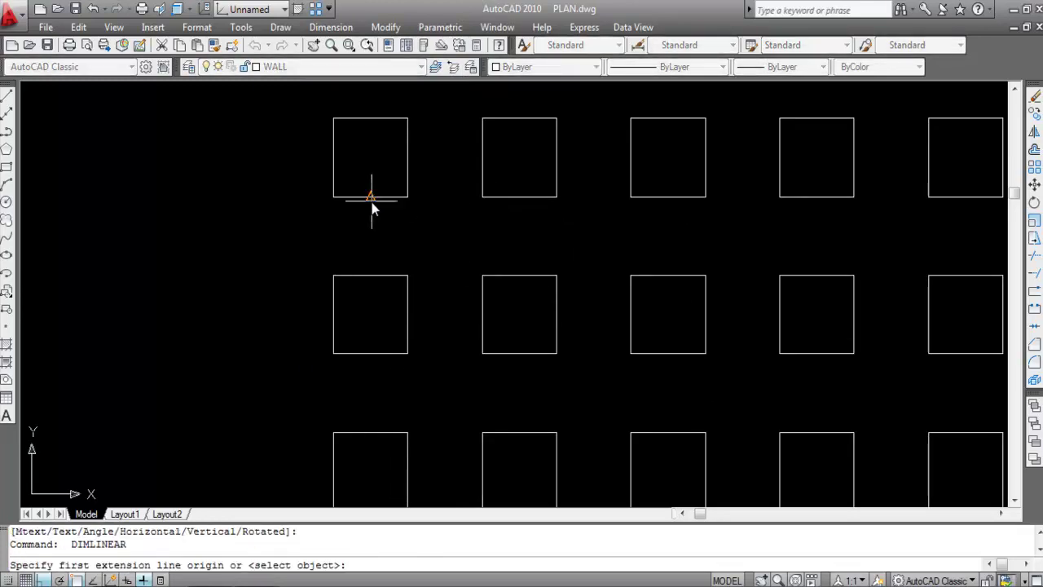
# Try horizontal dimensions across the top-left squares, cancelling each preview.
pyautogui.click(386, 203)
pyautogui.click(518, 201)
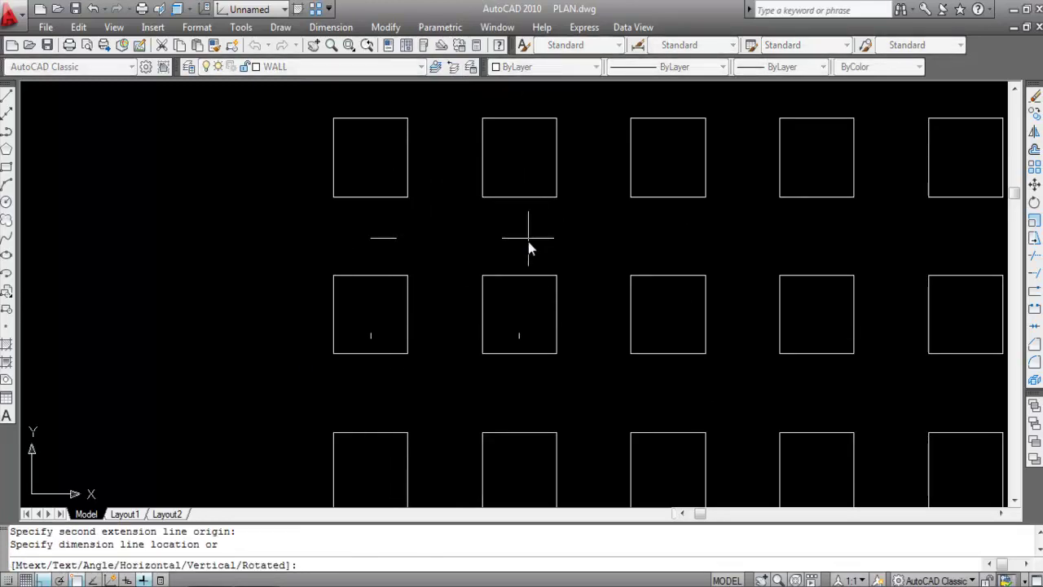
pyautogui.scroll(-2, 528, 234)
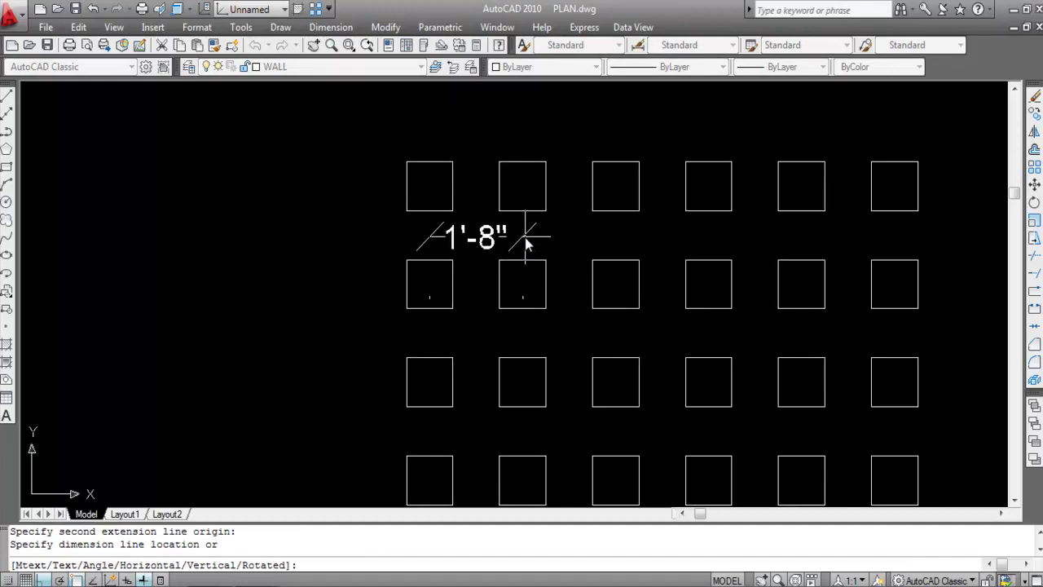
pyautogui.press('Escape')
pyautogui.press('Return')
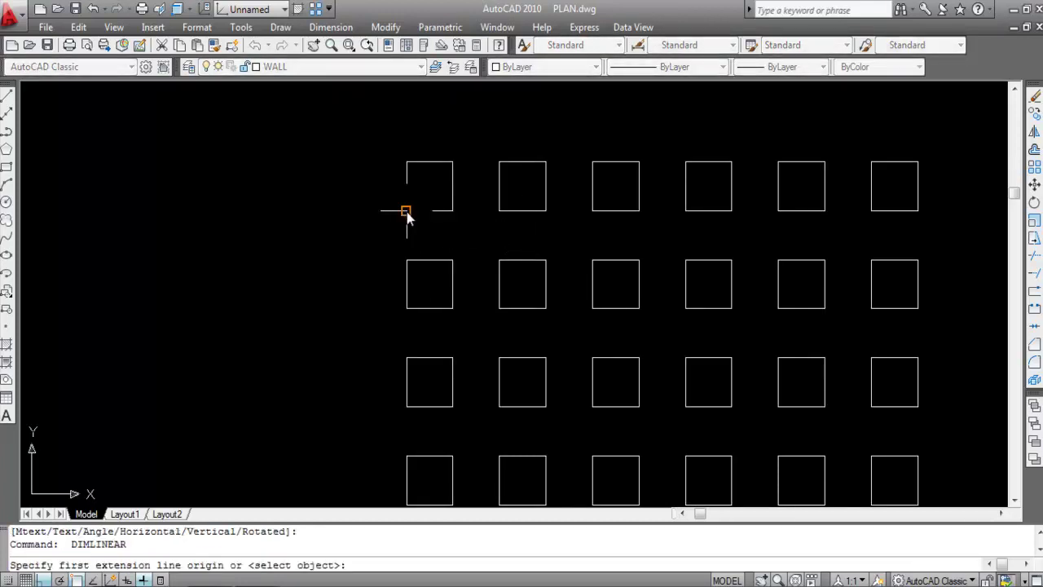
pyautogui.click(406, 211)
pyautogui.click(499, 211)
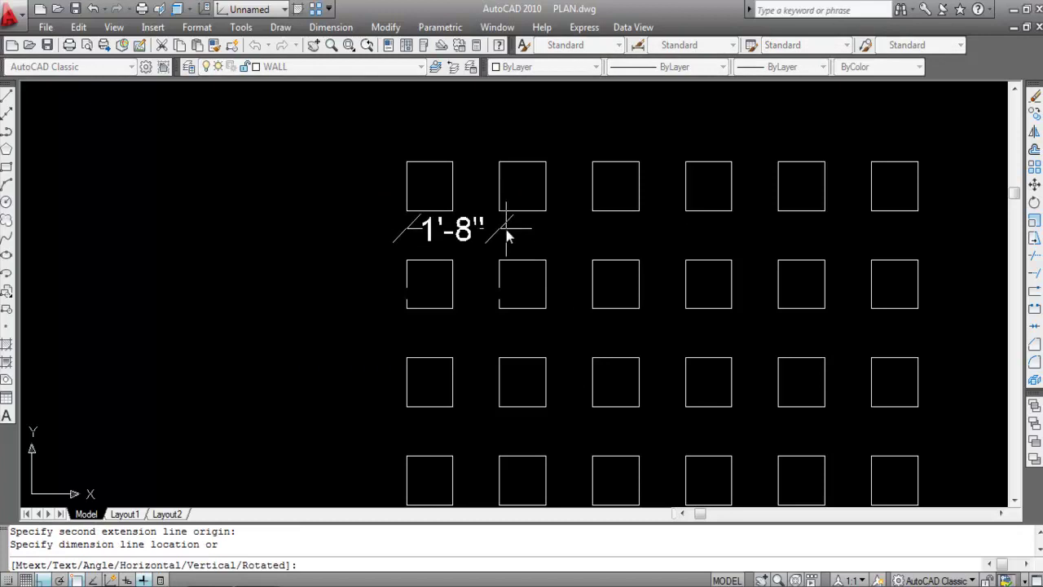
pyautogui.press('Escape')
pyautogui.press('Return')
# Try one more horizontal and a vertical dimension on the squares, then abandon them.
pyautogui.click(454, 212)
pyautogui.click(500, 211)
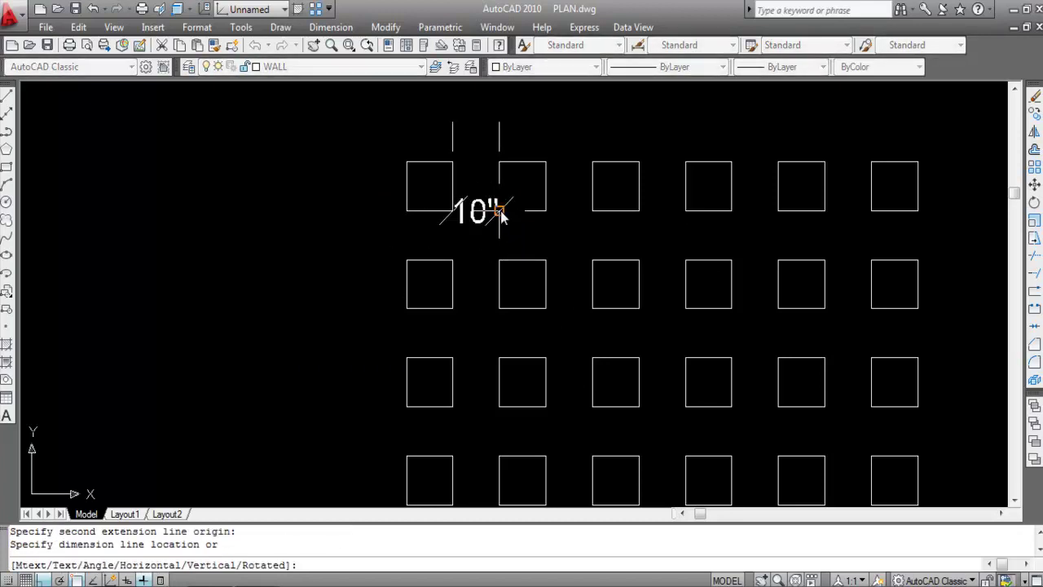
pyautogui.press('Escape')
pyautogui.press('Return')
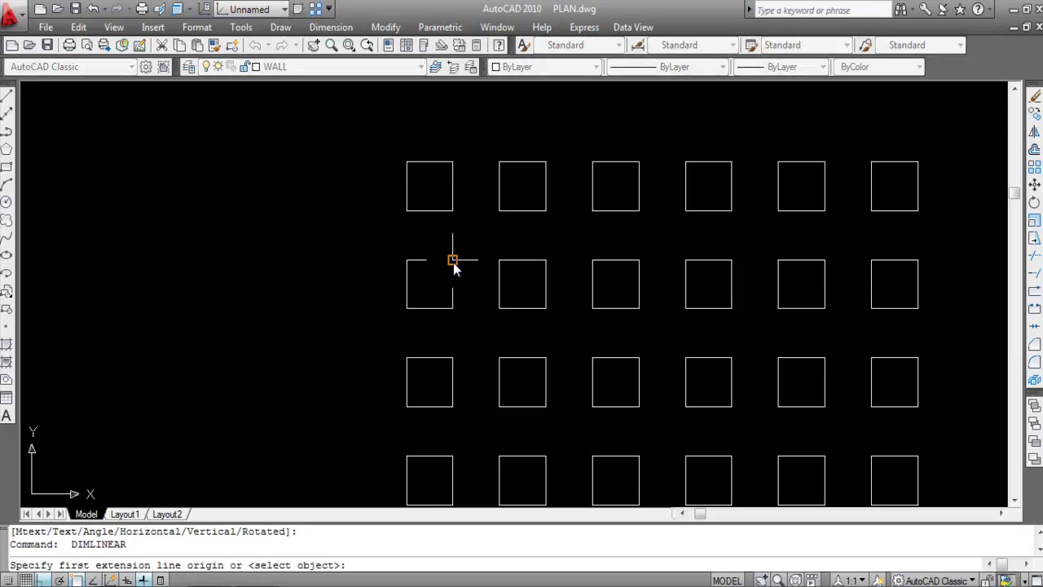
pyautogui.click(453, 260)
pyautogui.click(453, 211)
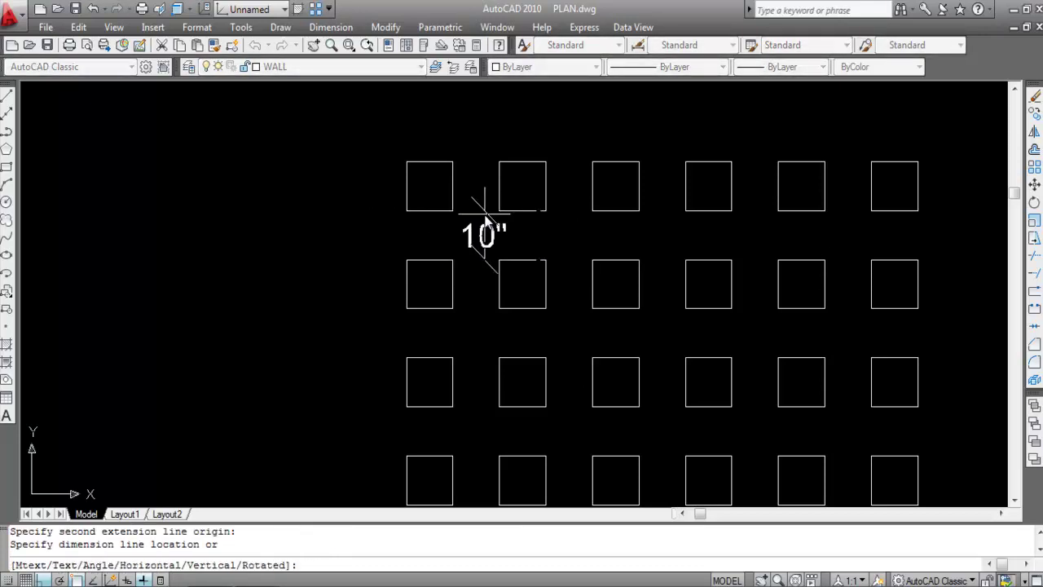
pyautogui.press('Escape')
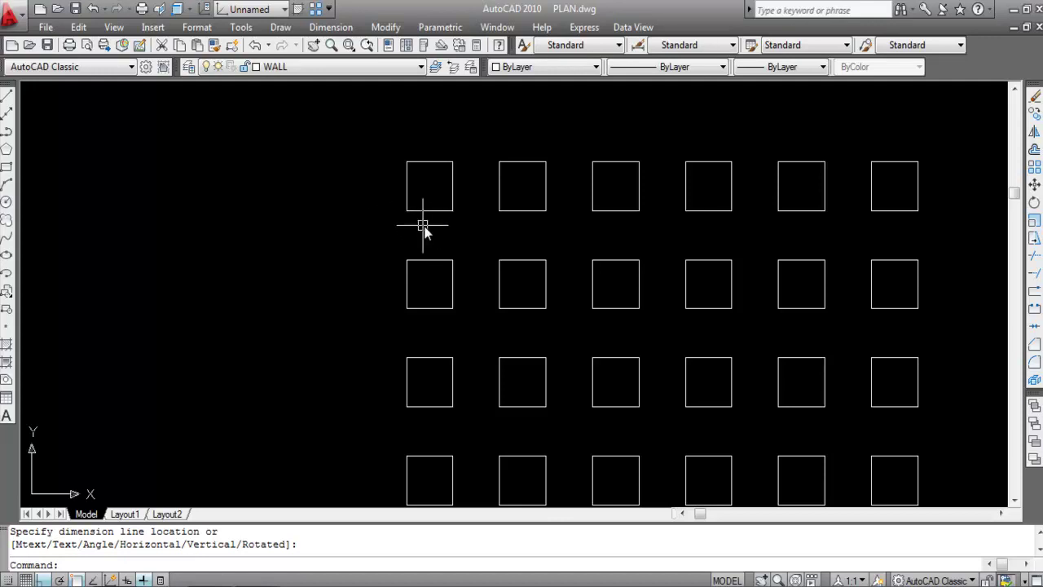
# Place two 10" linear dimensions across the bottom edges of two upper-left squares.
pyautogui.click(331, 27)
pyautogui.click(336, 70)
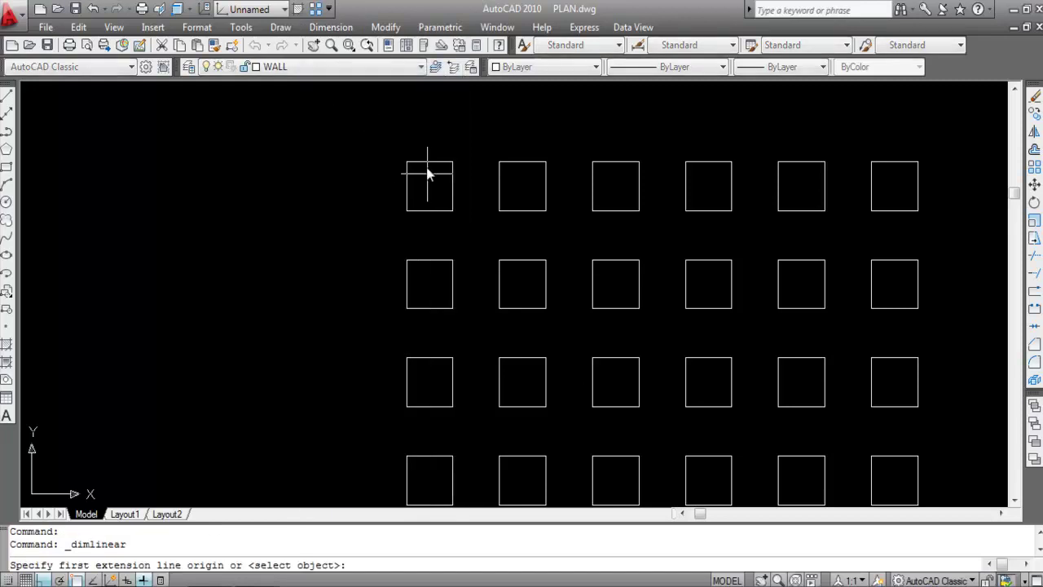
pyautogui.click(409, 215)
pyautogui.click(454, 218)
pyautogui.scroll(2, 458, 243)
pyautogui.scroll(2, 458, 242)
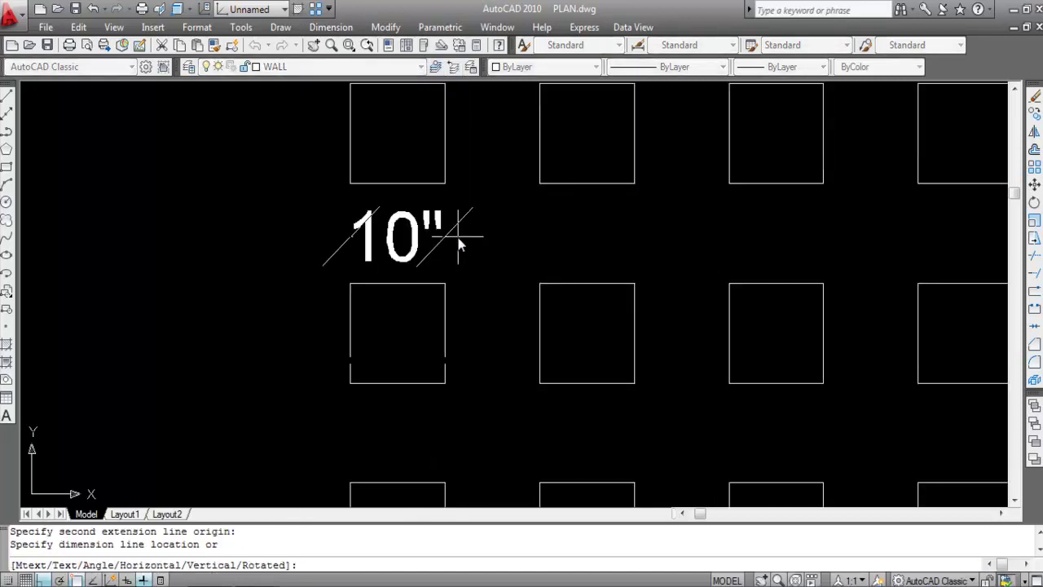
pyautogui.click(459, 243)
pyautogui.press('Return')
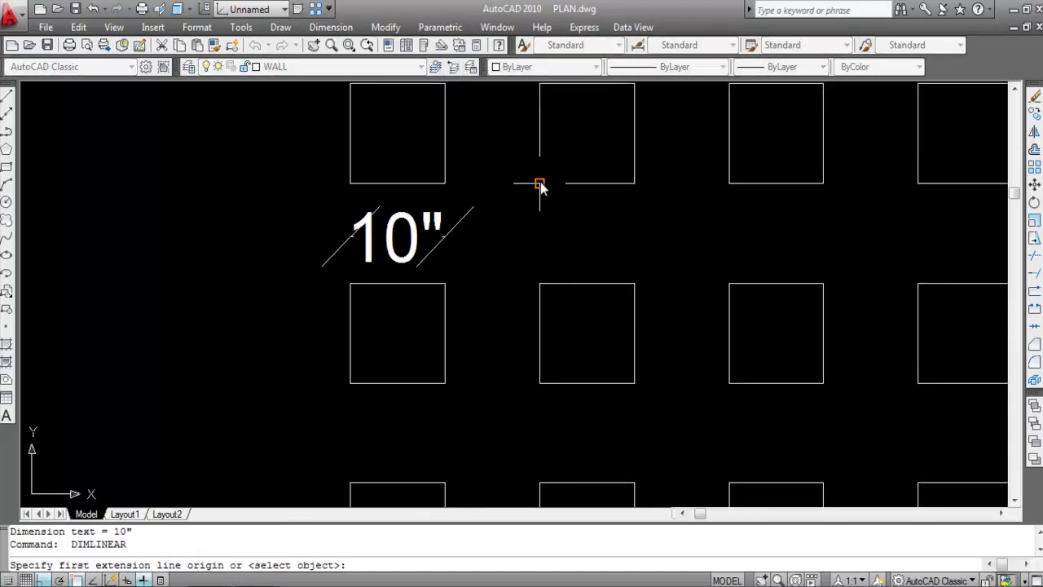
pyautogui.click(540, 182)
pyautogui.click(633, 182)
pyautogui.click(603, 241)
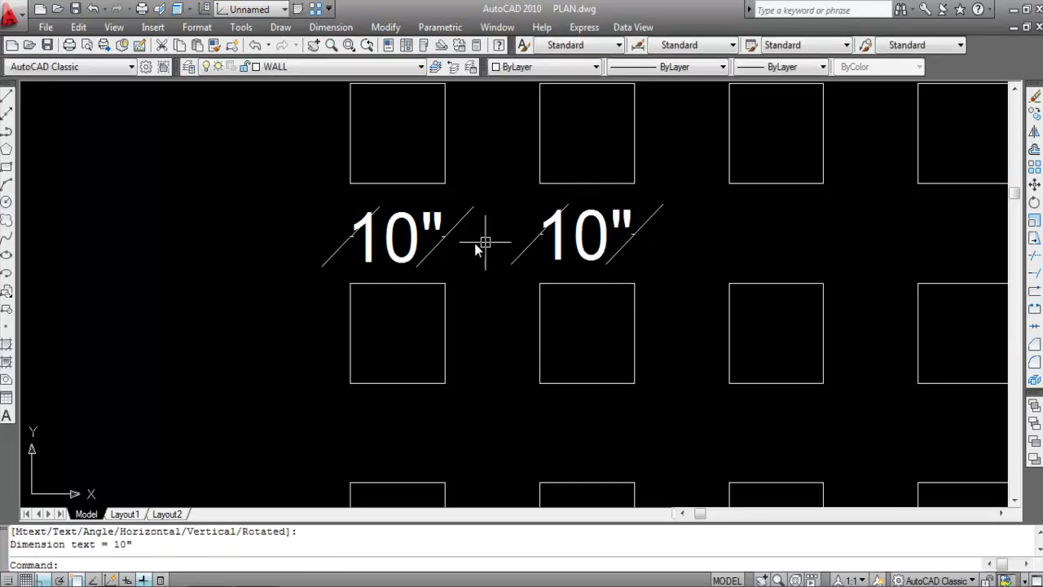
pyautogui.scroll(-4, 587, 247)
pyautogui.scroll(3, 488, 213)
# Dimension the 10" gap between the left and middle squares.
pyautogui.press('Return')
pyautogui.click(427, 225)
pyautogui.click(498, 225)
pyautogui.click(487, 208)
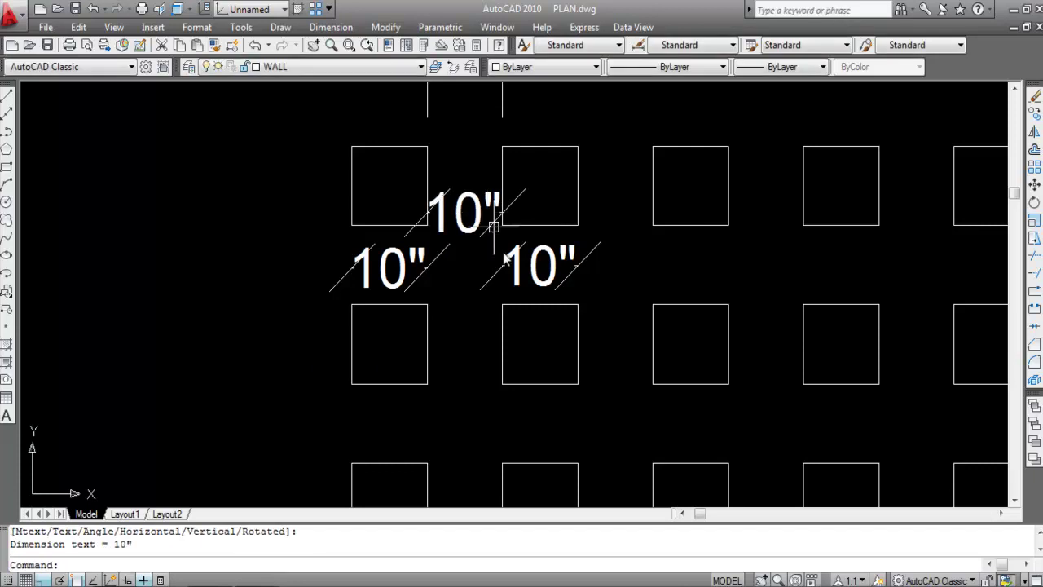
pyautogui.scroll(-2, 453, 273)
pyautogui.scroll(2, 586, 233)
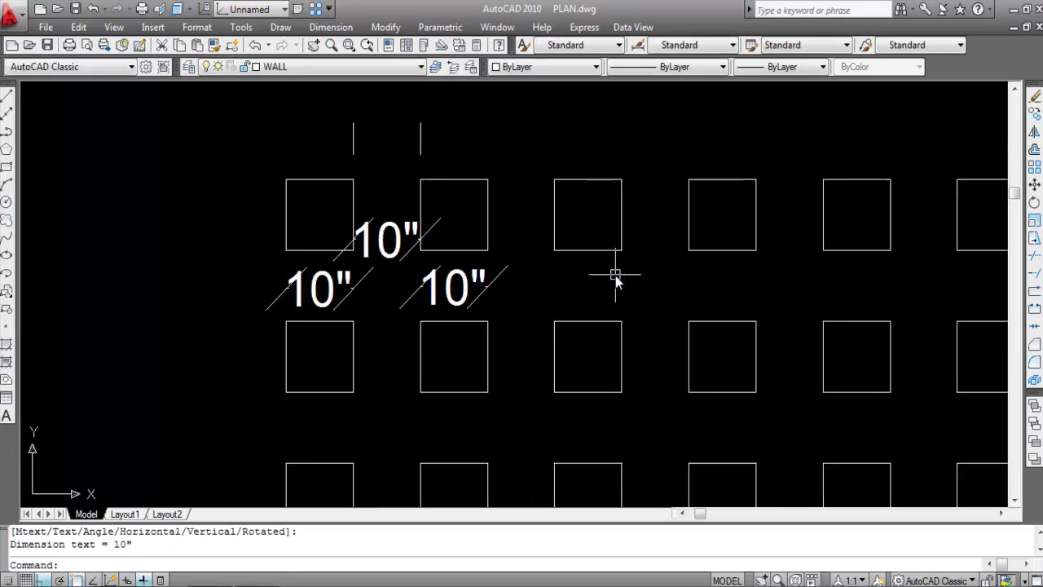
# Try further dimensions on the next squares, discarding the unwanted 5" ones.
pyautogui.press('Return')
pyautogui.scroll(1, 607, 250)
pyautogui.click(580, 252)
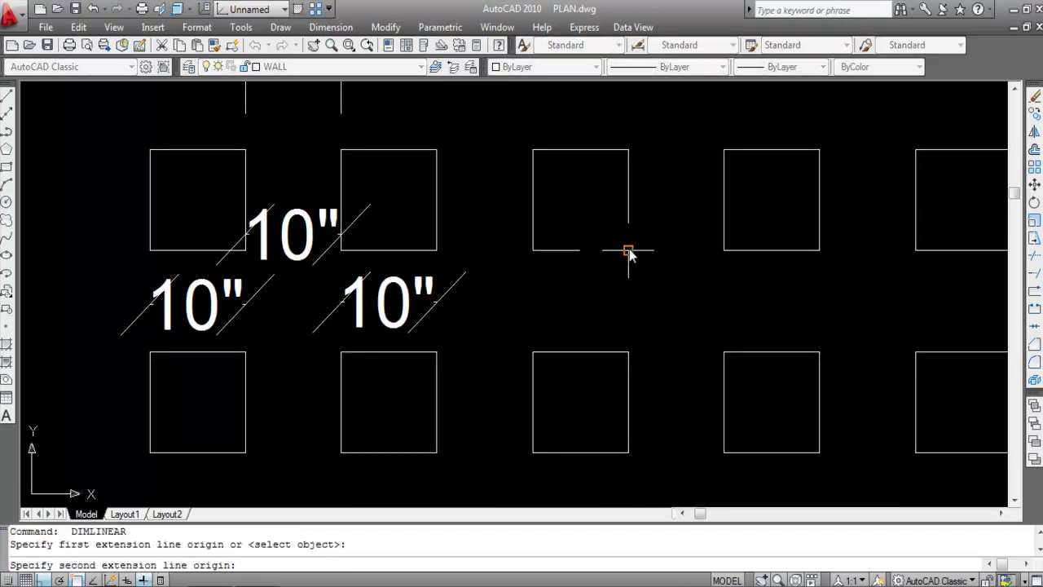
pyautogui.click(628, 250)
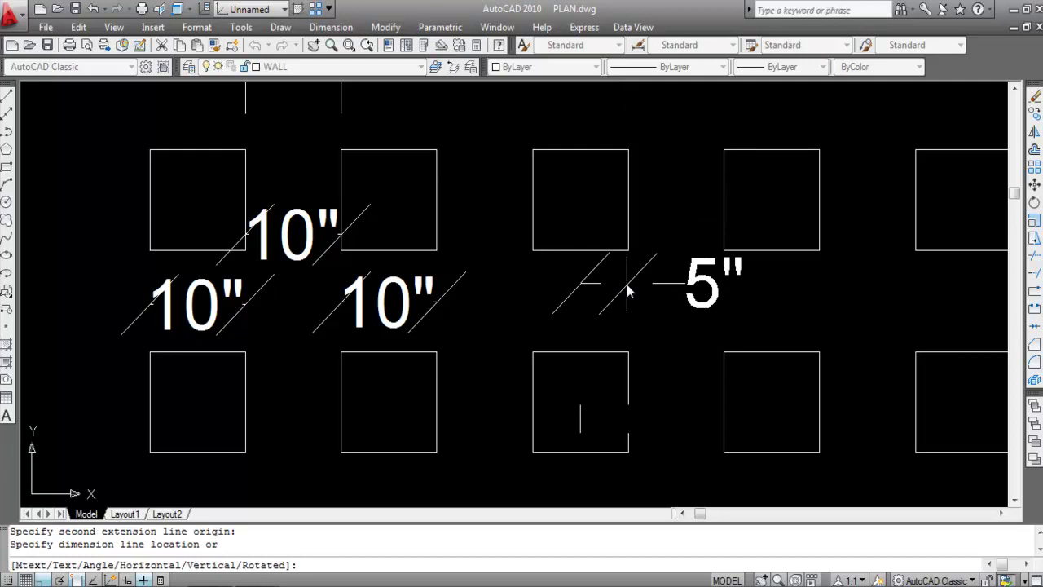
pyautogui.press('Escape')
pyautogui.press('Return')
pyautogui.click(724, 250)
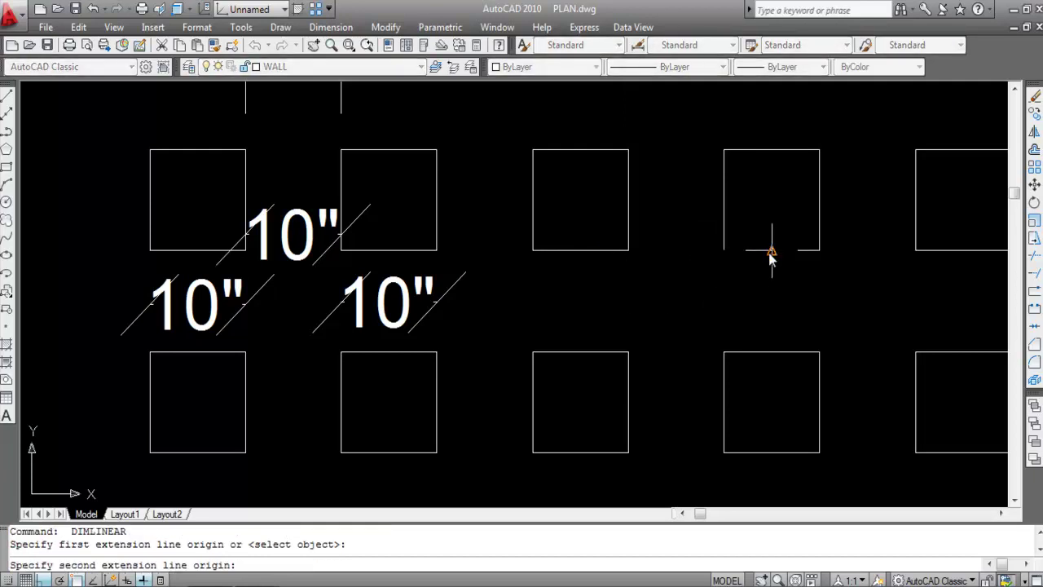
pyautogui.click(772, 251)
pyautogui.press('Escape')
pyautogui.press('Return')
pyautogui.click(628, 250)
pyautogui.click(724, 251)
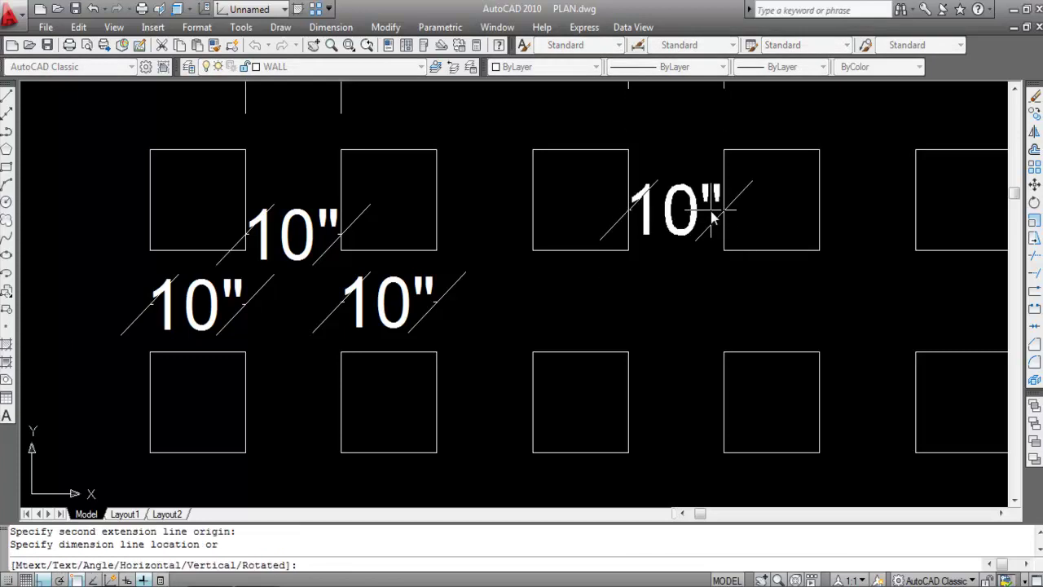
pyautogui.press('Escape')
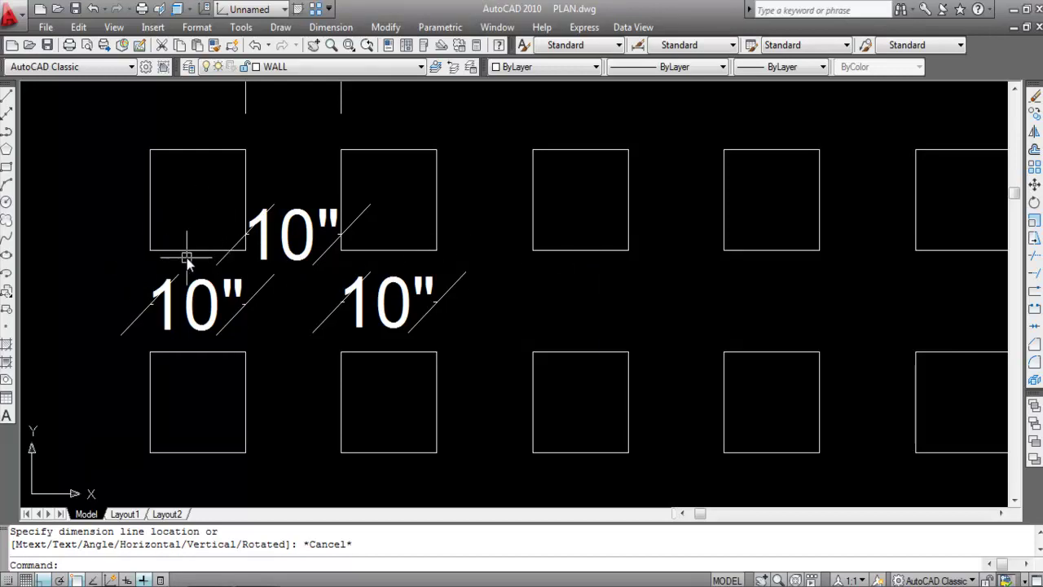
# Select and erase the three 10" dimensions.
pyautogui.click(277, 317)
pyautogui.click(268, 275)
pyautogui.click(281, 244)
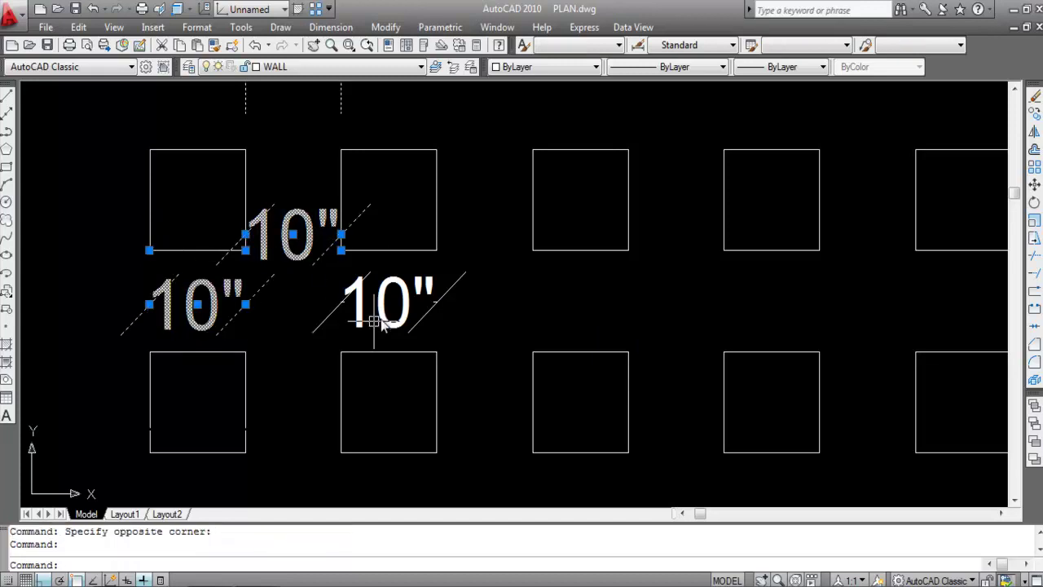
pyautogui.click(331, 296)
pyautogui.press('Delete')
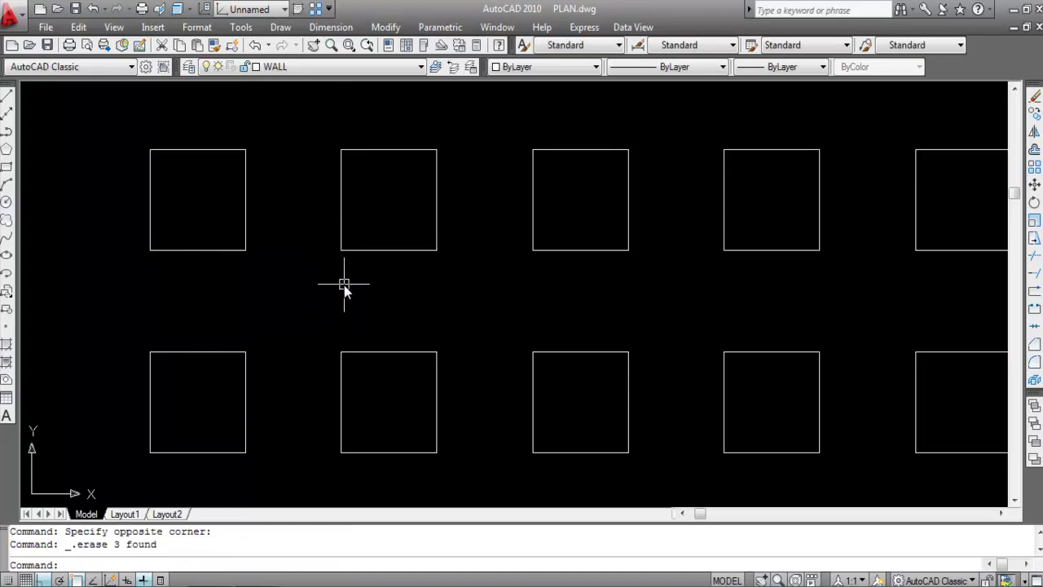
# Attempt window selections around the first squares, clearing each or coming up empty.
pyautogui.click(186, 286)
pyautogui.click(115, 223)
pyautogui.press('Escape')
pyautogui.click(214, 275)
pyautogui.click(176, 227)
pyautogui.press('Escape')
pyautogui.click(126, 223)
pyautogui.click(198, 285)
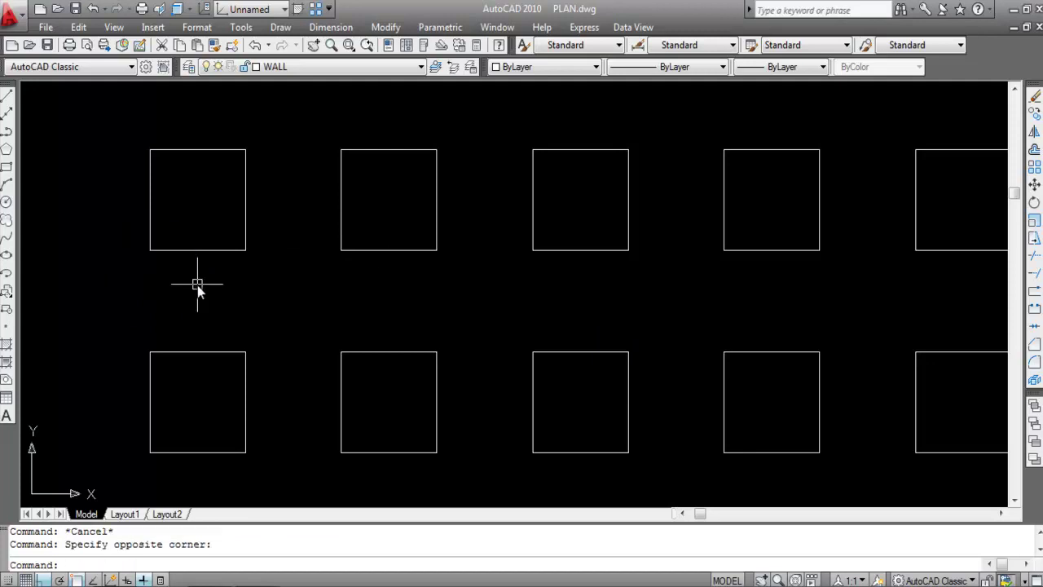
pyautogui.click(318, 226)
pyautogui.click(367, 285)
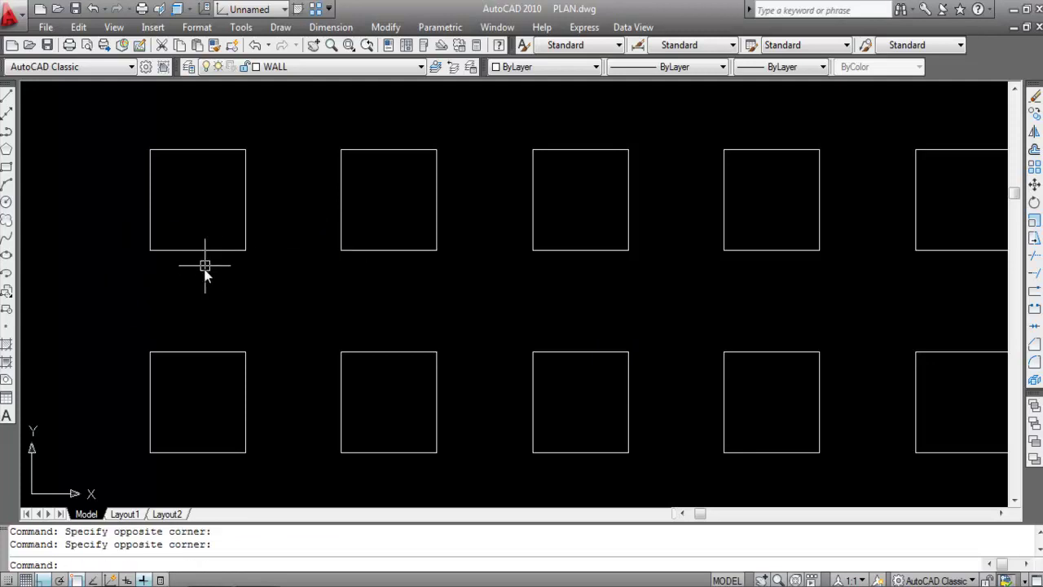
pyautogui.click(174, 218)
pyautogui.click(220, 281)
pyautogui.click(371, 223)
pyautogui.click(426, 285)
# Crossing-select the grid's squares and erase all 29 of them.
pyautogui.scroll(-4, 319, 197)
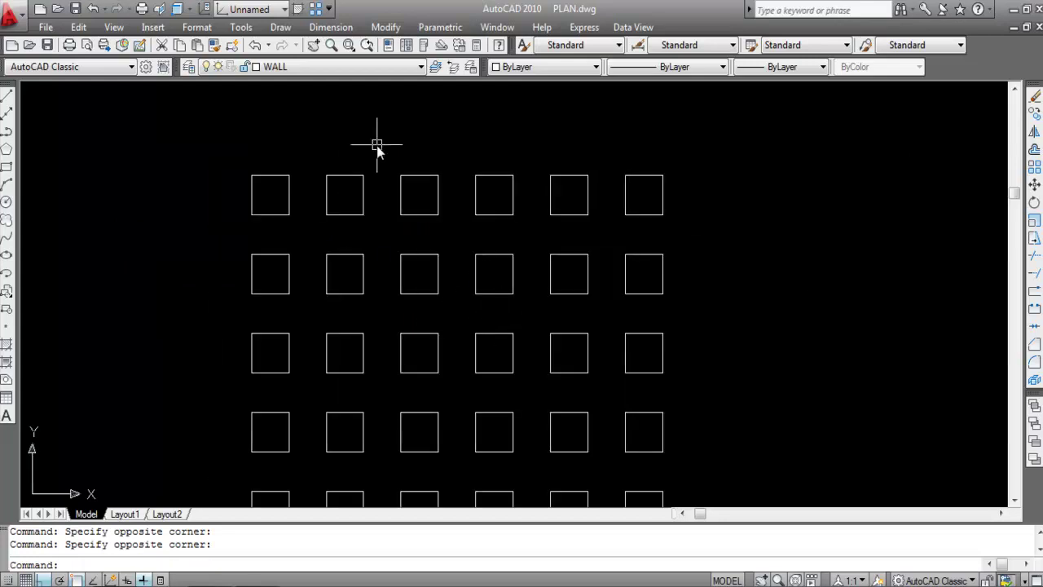
pyautogui.scroll(-2, 391, 223)
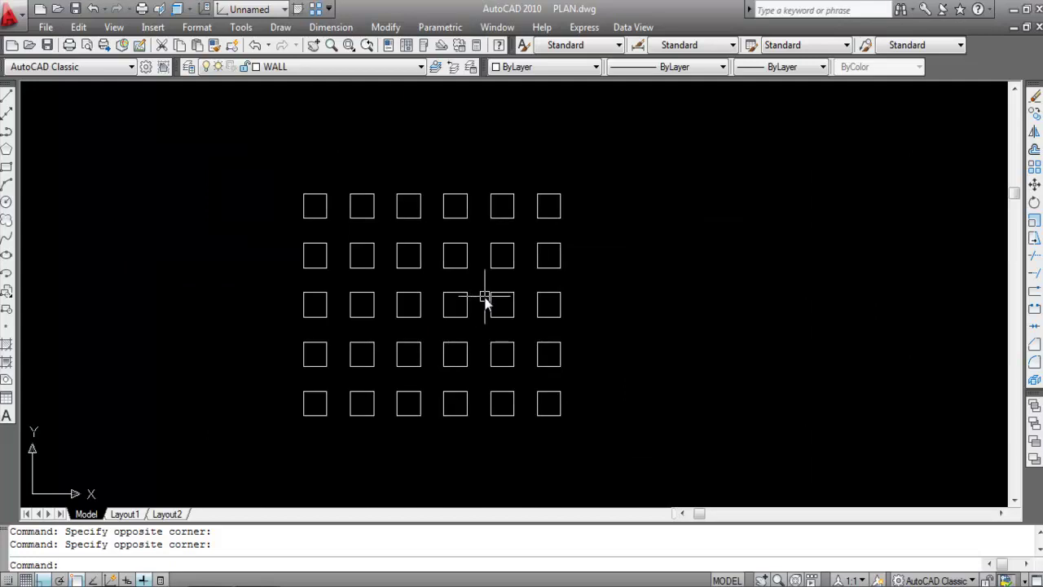
pyautogui.scroll(-4, 559, 286)
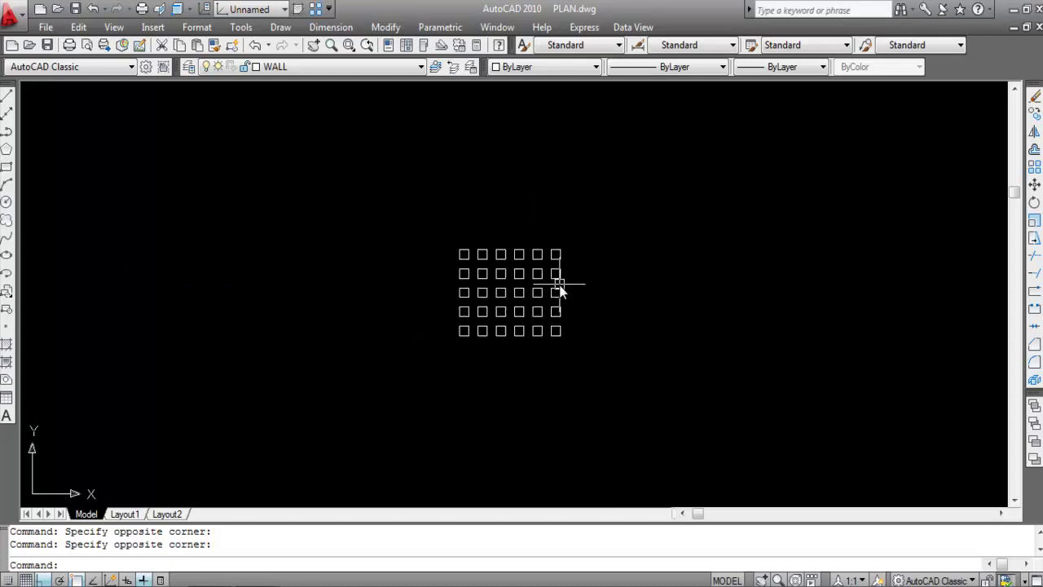
pyautogui.click(634, 372)
pyautogui.click(478, 200)
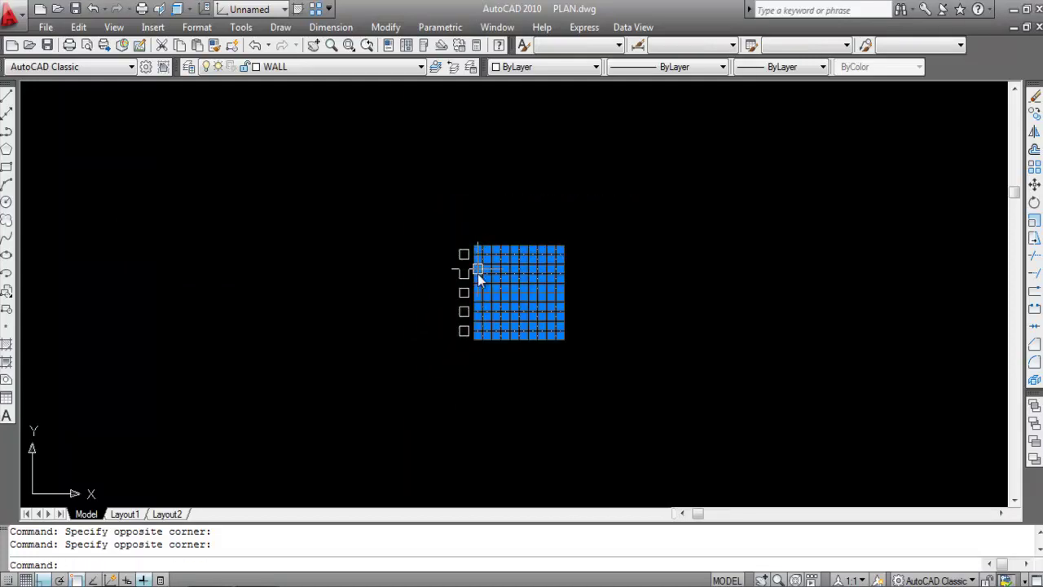
pyautogui.scroll(3, 473, 352)
pyautogui.click(467, 343)
pyautogui.click(403, 175)
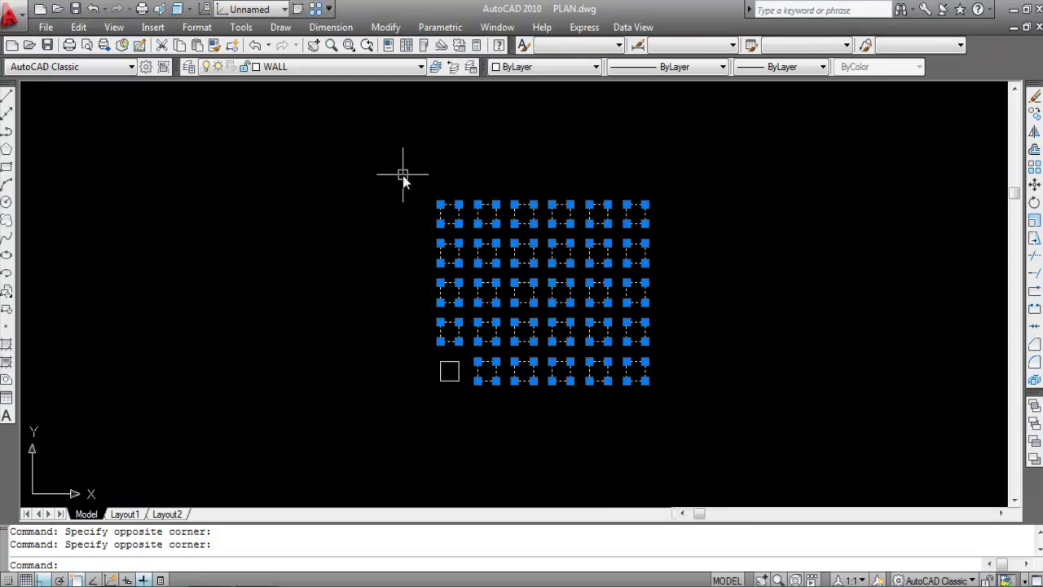
pyautogui.press('Delete')
# Save PLAN.dwg and erase the last remaining square.
pyautogui.hotkey('ctrl', 's')
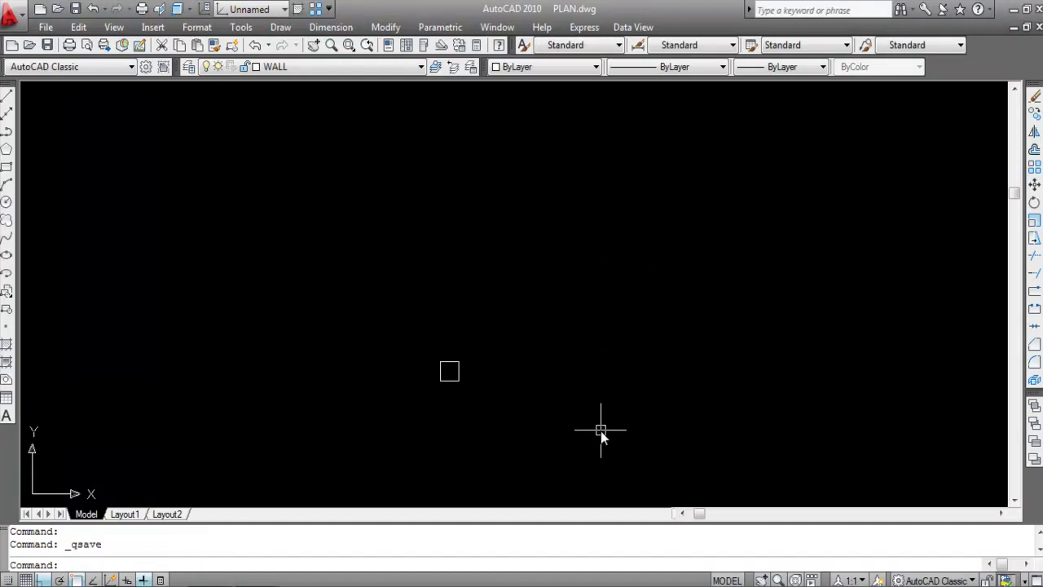
pyautogui.click(511, 417)
pyautogui.click(421, 334)
pyautogui.press('Delete')
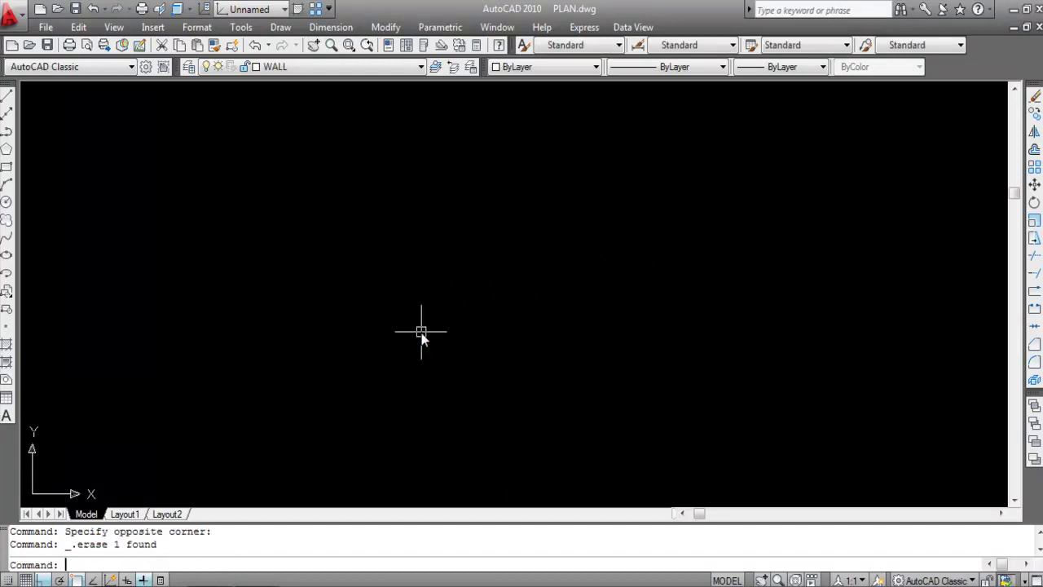
# Draw a circle of radius 5.
pyautogui.click(6, 202)
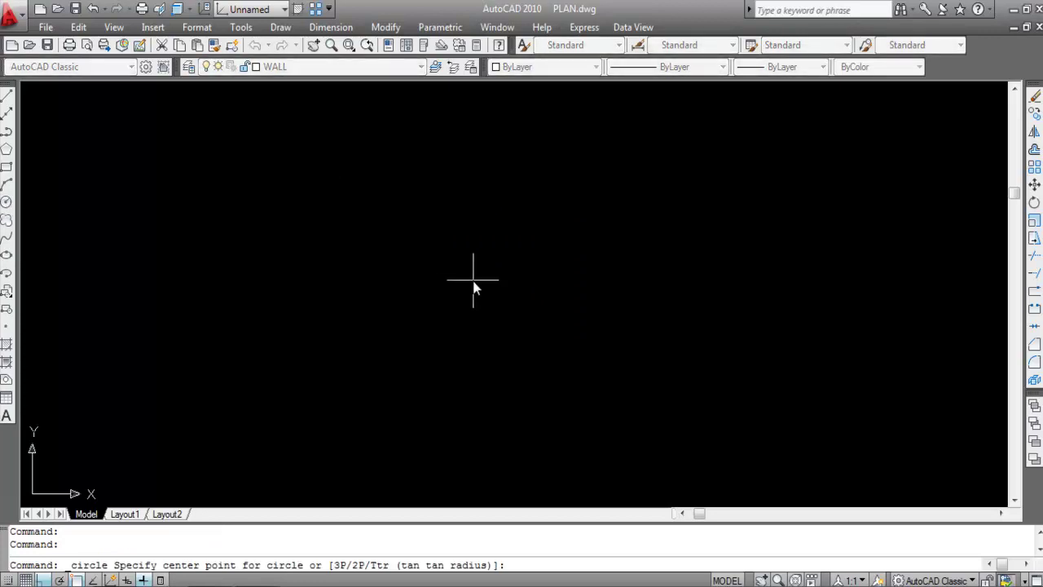
pyautogui.click(460, 295)
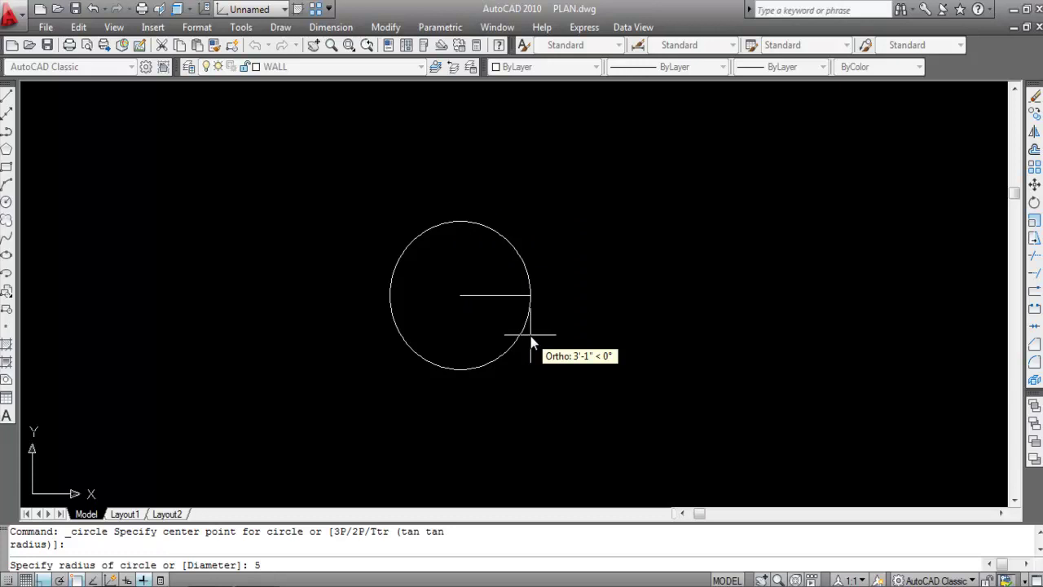
pyautogui.write('5')
pyautogui.press('Return')
# Reopen the Array dialog with the AR alias.
pyautogui.scroll(5, 449, 293)
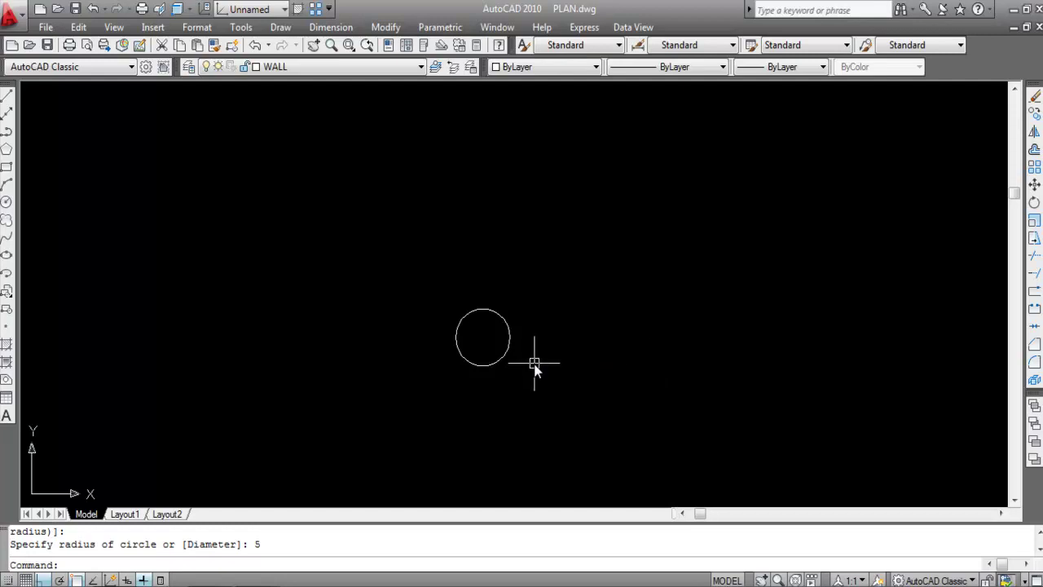
pyautogui.write('AR')
pyautogui.press('Return')
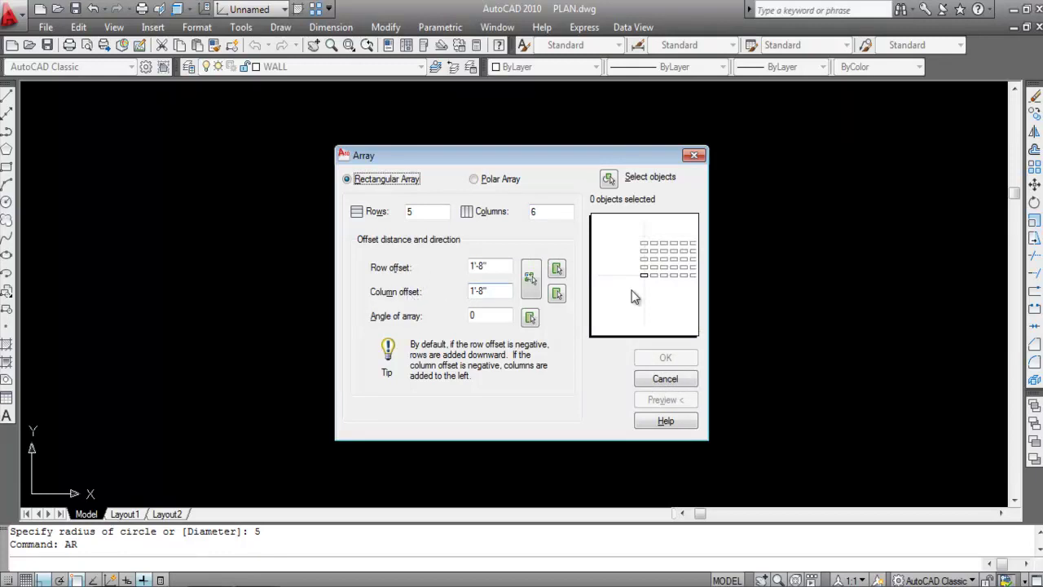
# Pick the 1'-3" (15-unit) row and column spacing from the circle's quadrants.
pyautogui.click(556, 269)
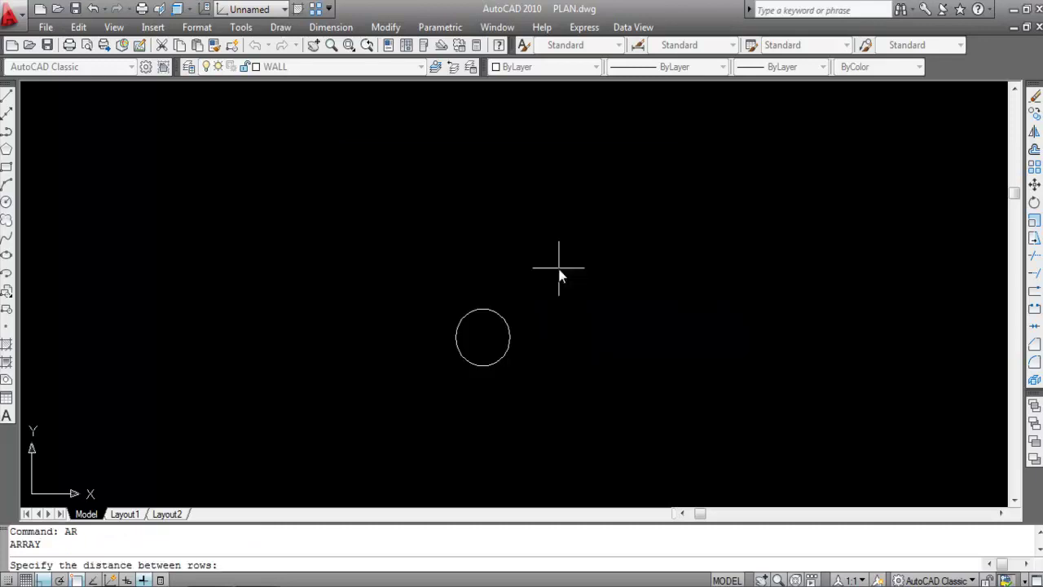
pyautogui.click(484, 366)
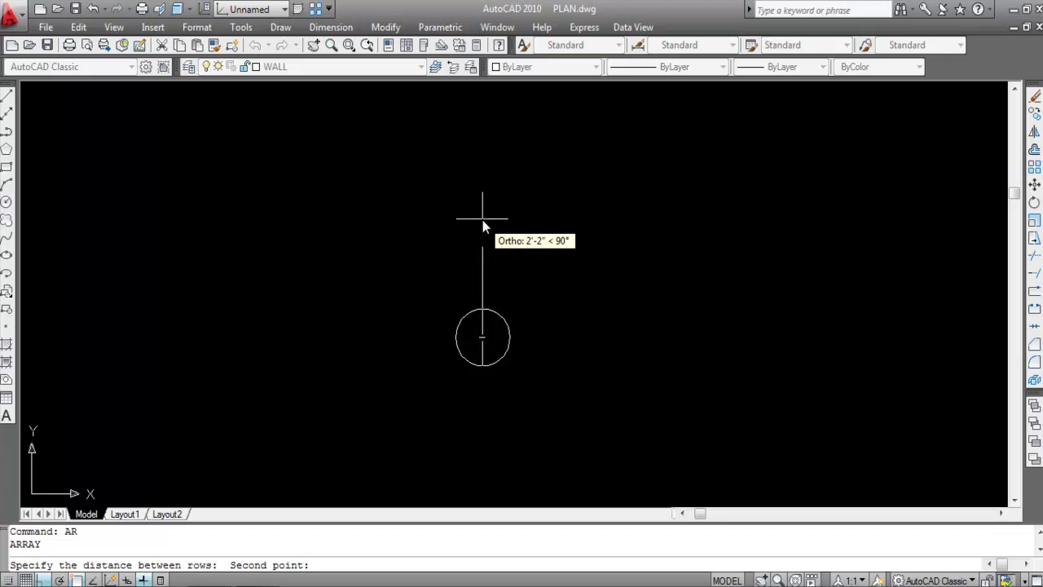
pyautogui.scroll(2, 487, 340)
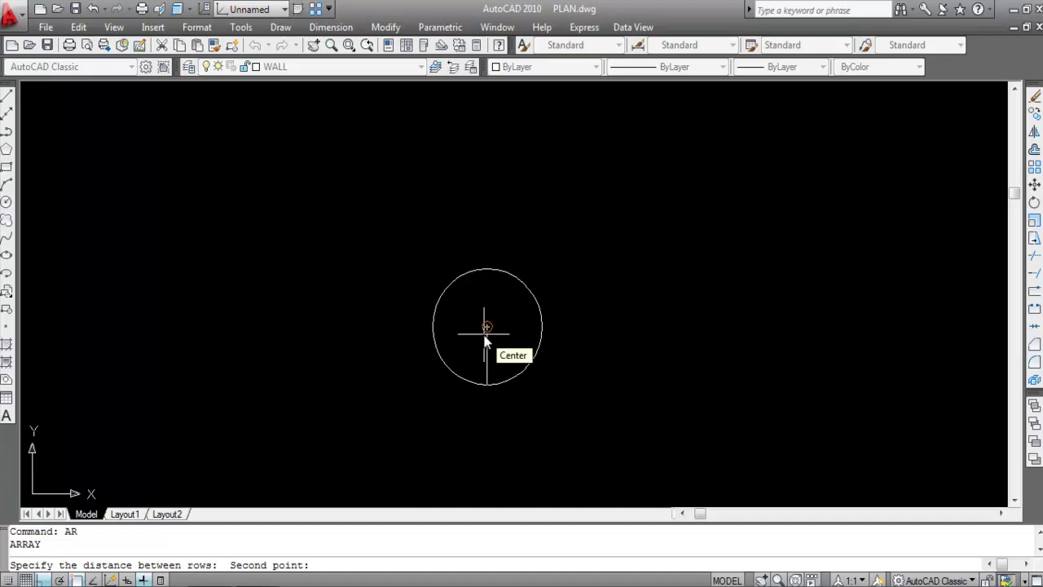
pyautogui.scroll(-1, 485, 342)
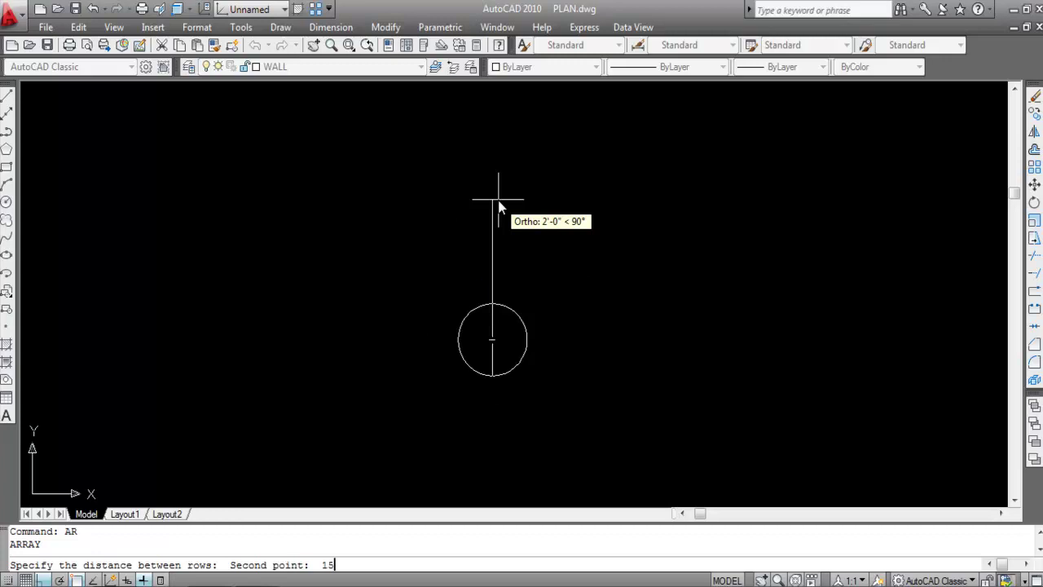
pyautogui.press('Return')
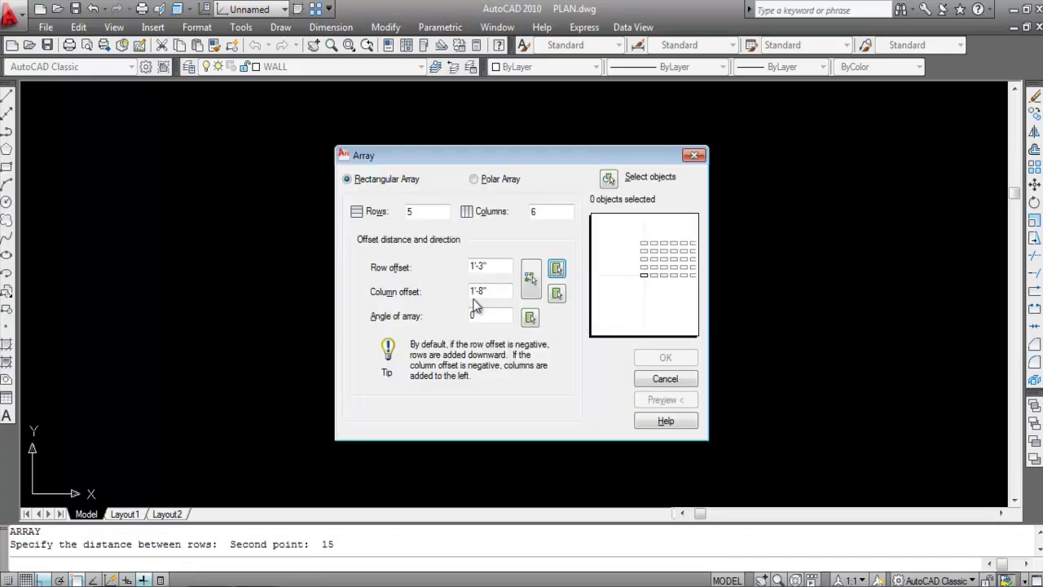
pyautogui.click(556, 293)
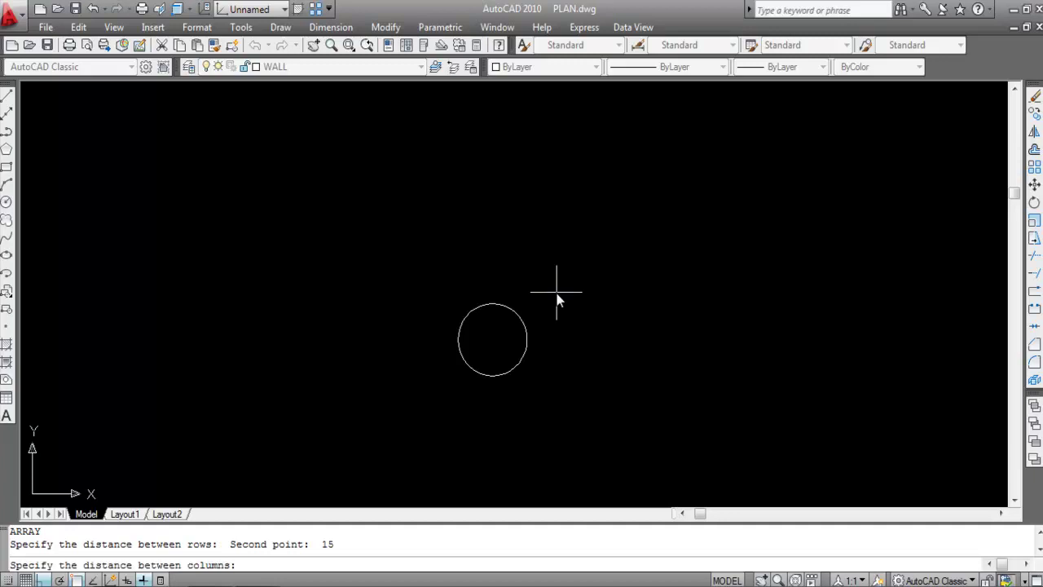
pyautogui.click(459, 340)
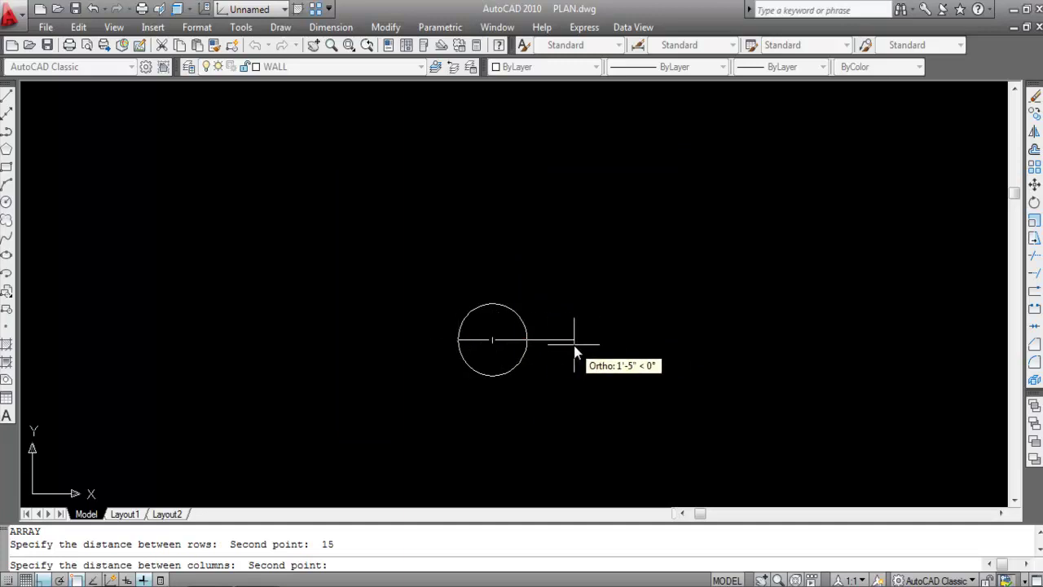
pyautogui.write('5')
pyautogui.press('Return')
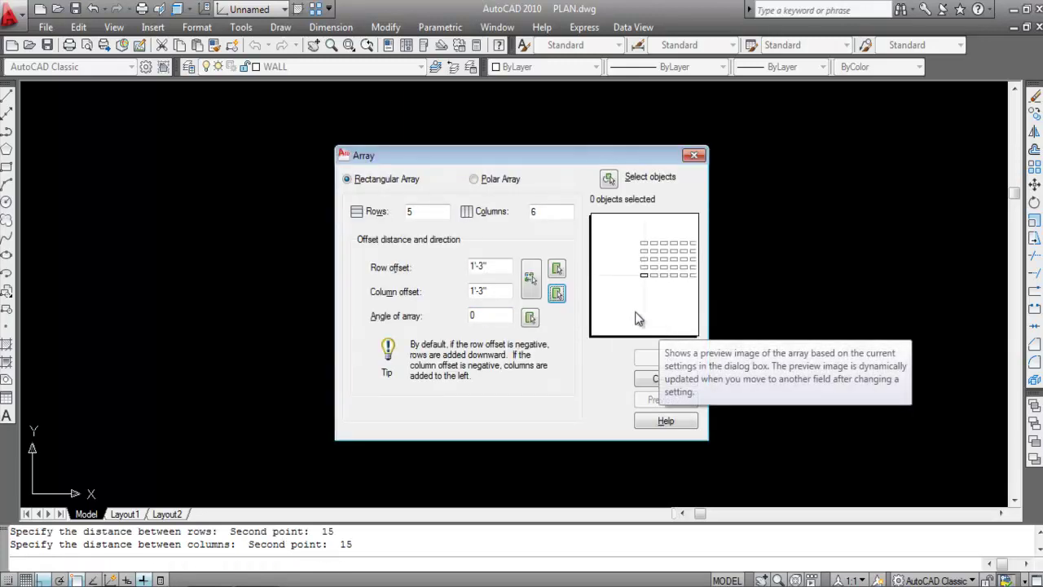
# Select the circle and create the 5-row by 6-column array of 30 circles.
pyautogui.click(610, 179)
pyautogui.click(524, 320)
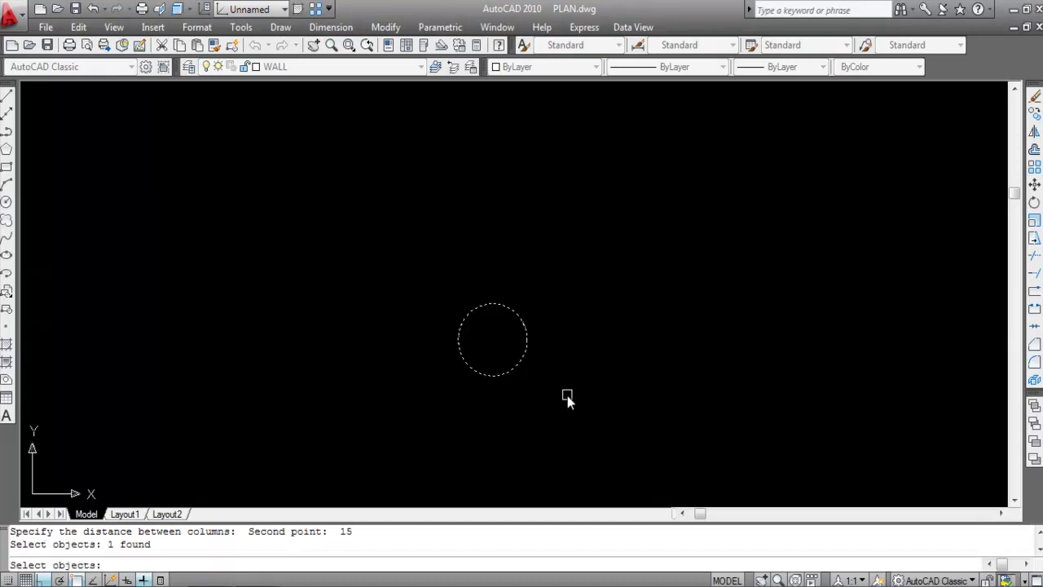
pyautogui.press('Return')
pyautogui.click(665, 359)
pyautogui.scroll(-6, 400, 373)
pyautogui.scroll(2, 375, 269)
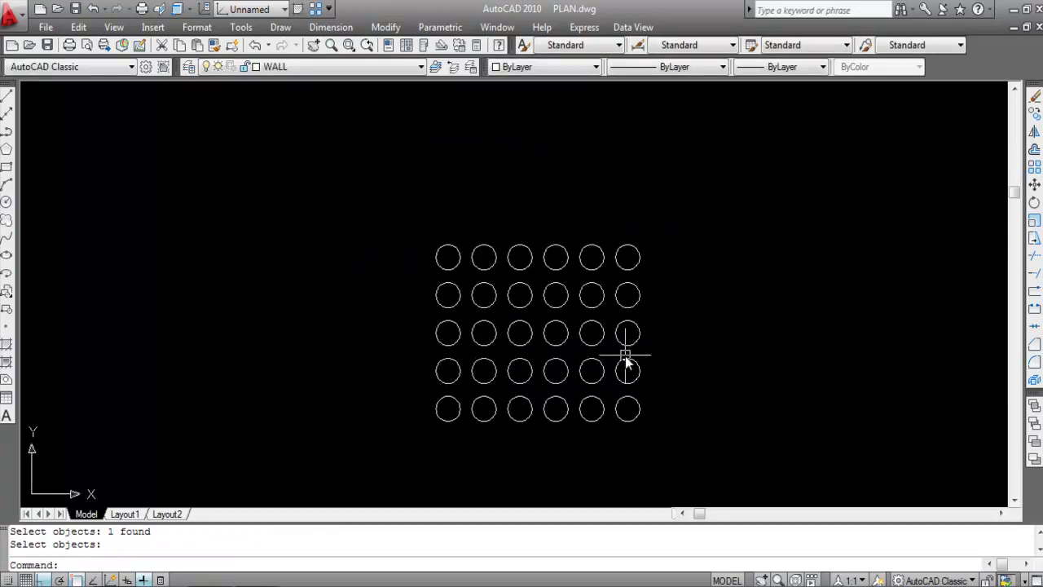
pyautogui.click(347, 28)
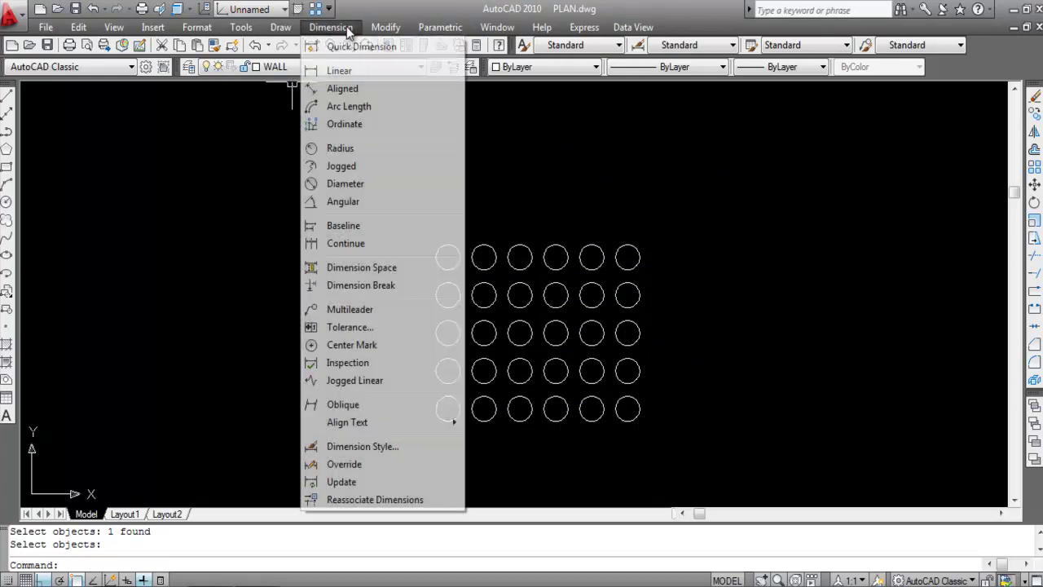
pyautogui.click(350, 71)
pyautogui.scroll(2, 458, 269)
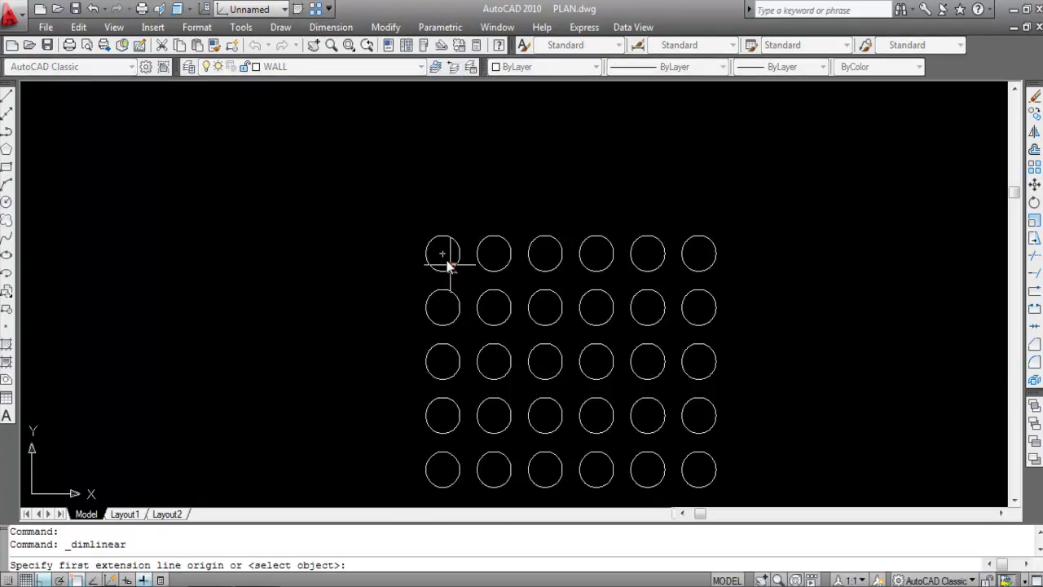
pyautogui.click(424, 253)
pyautogui.scroll(3, 480, 254)
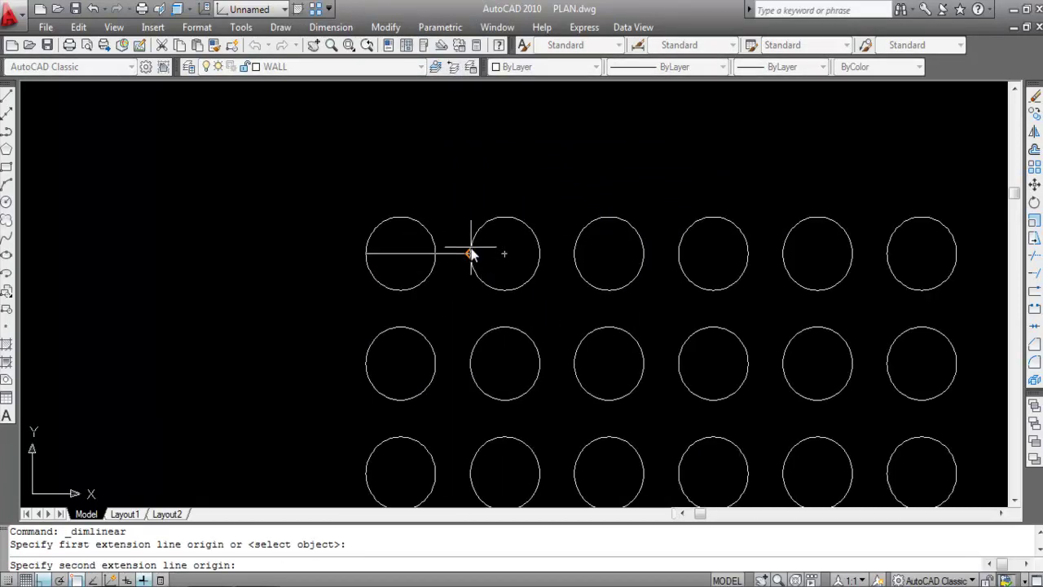
pyautogui.click(470, 253)
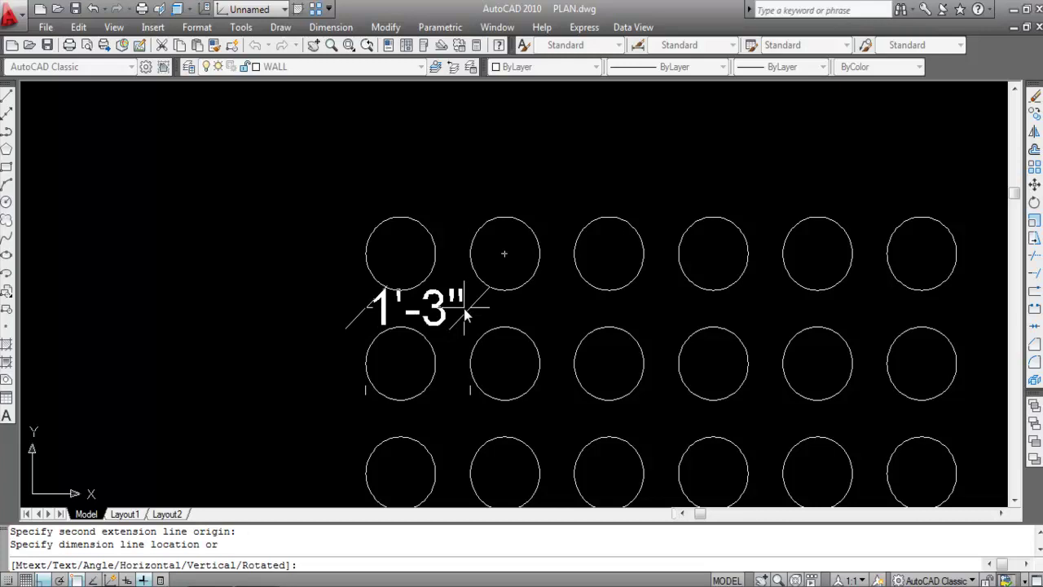
pyautogui.press('Escape')
pyautogui.rightClick(420, 198)
pyautogui.click(450, 205)
pyautogui.click(400, 294)
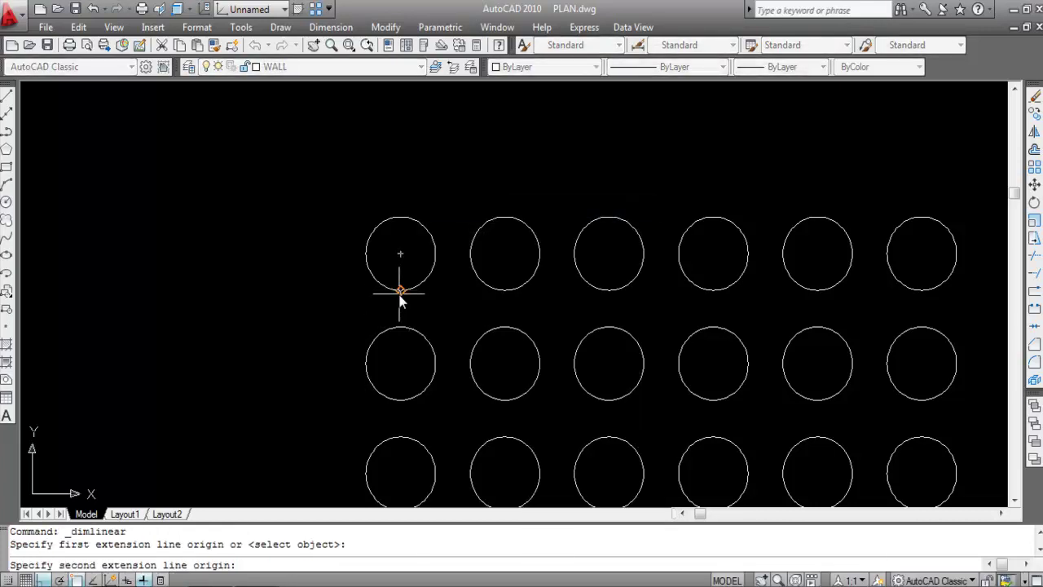
pyautogui.click(503, 295)
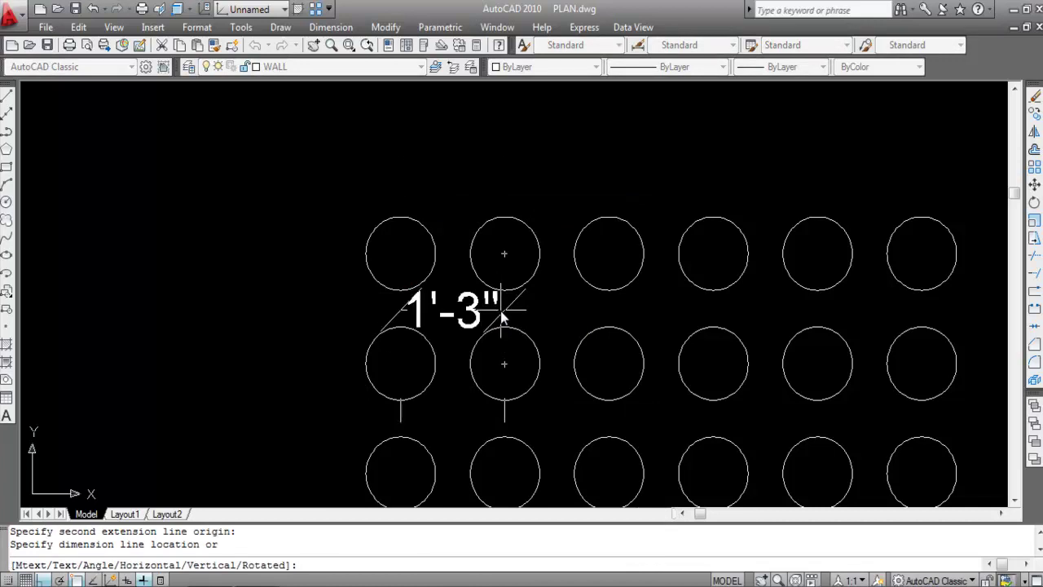
pyautogui.press('Escape')
pyautogui.rightClick(424, 196)
pyautogui.click(436, 187)
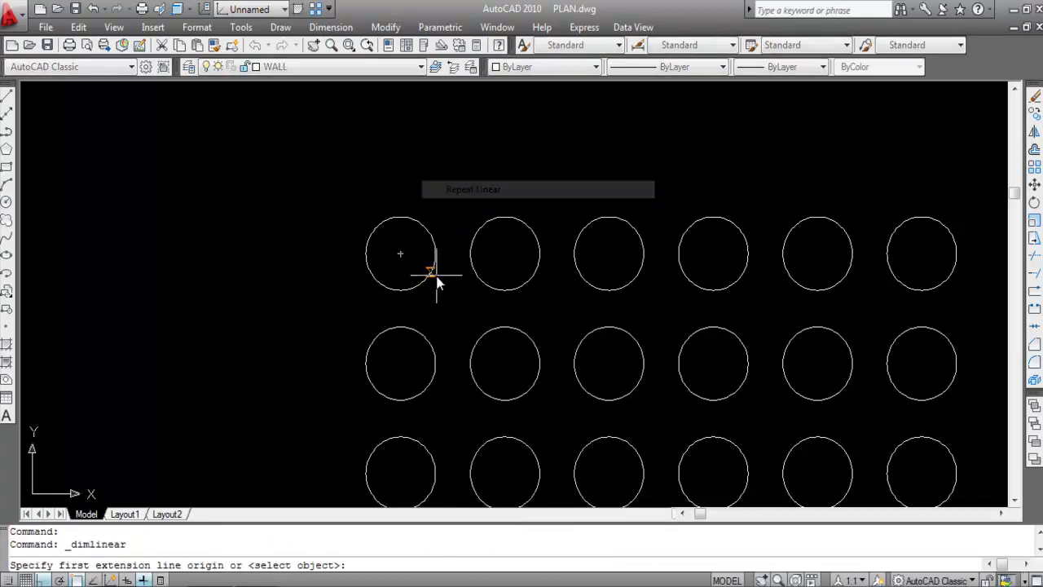
pyautogui.click(436, 254)
pyautogui.click(470, 253)
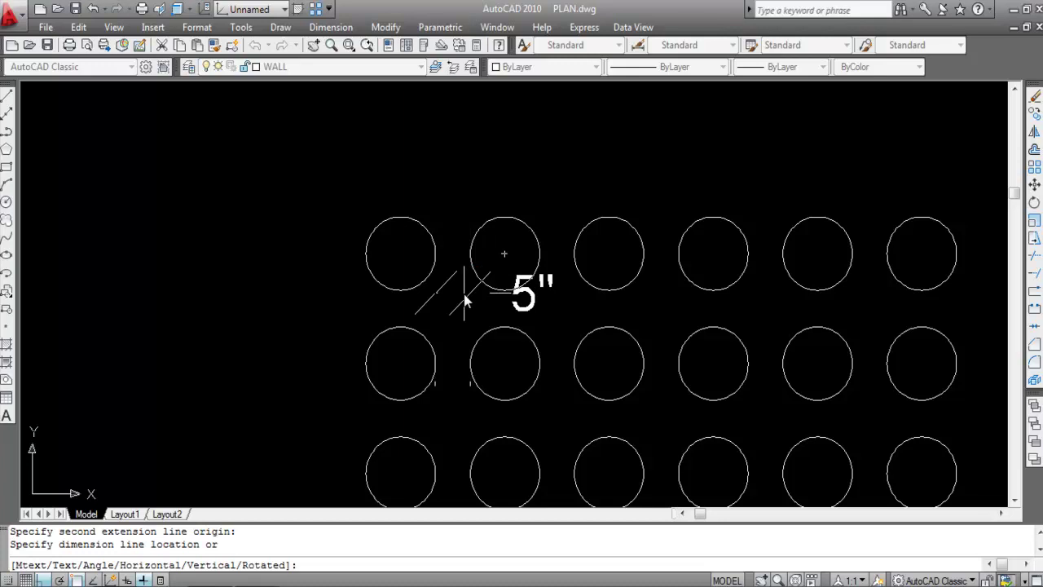
pyautogui.press('Escape')
pyautogui.press('Return')
pyautogui.click(400, 400)
pyautogui.click(400, 437)
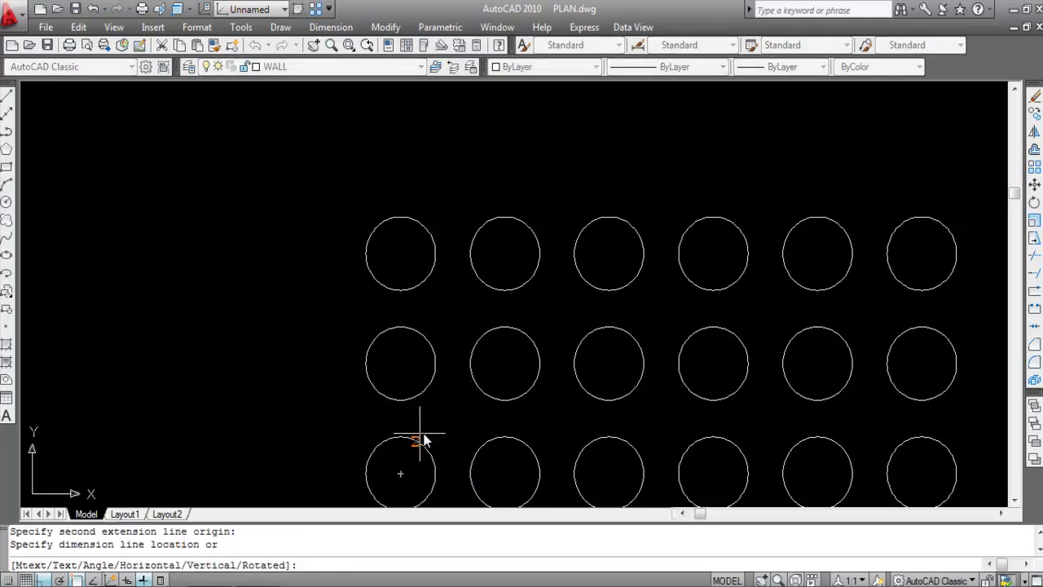
pyautogui.press('Escape')
pyautogui.press('Return')
pyautogui.scroll(-4, 427, 244)
pyautogui.scroll(3, 454, 314)
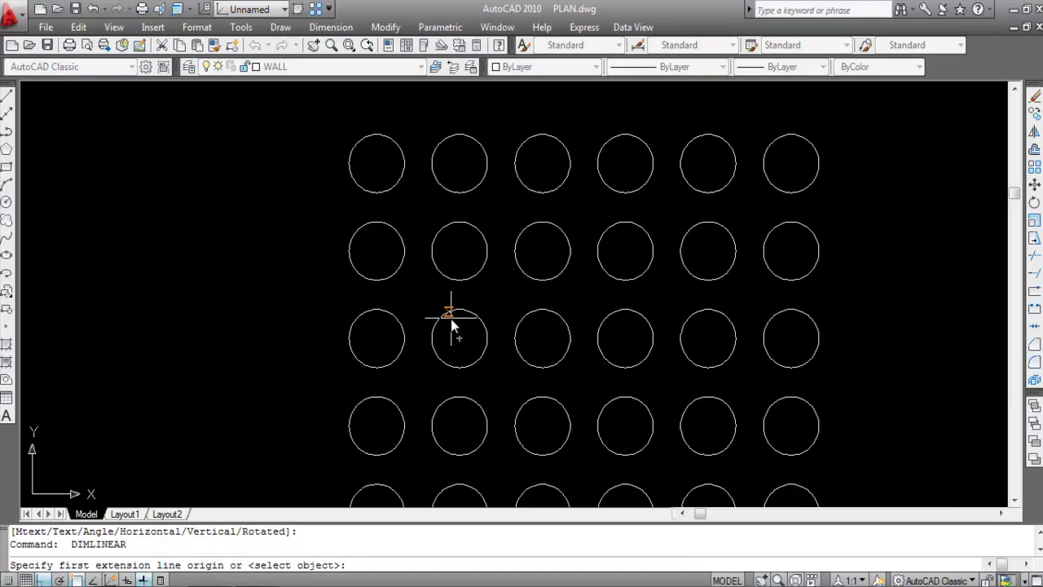
pyautogui.click(432, 252)
pyautogui.click(431, 339)
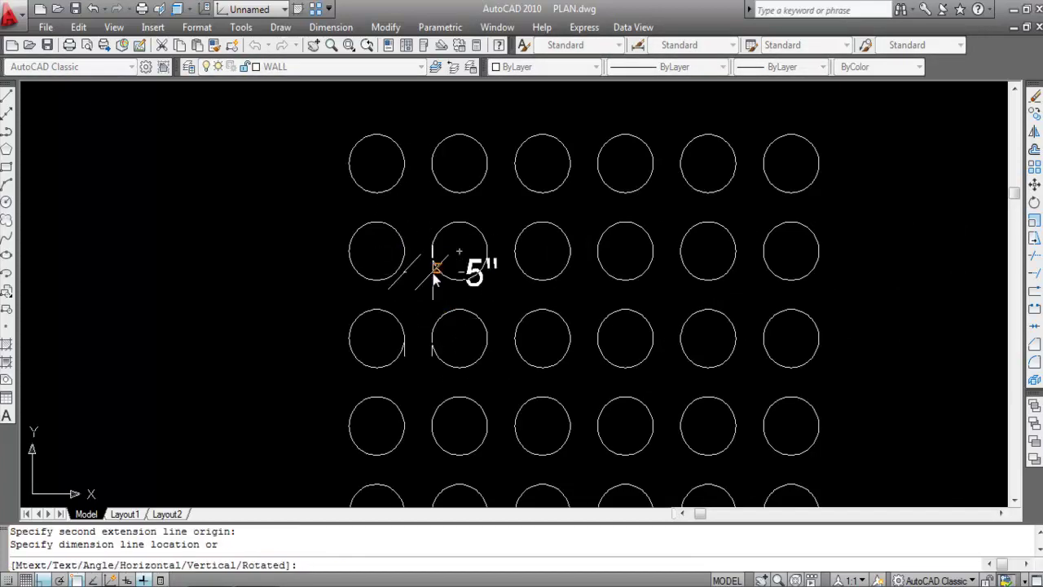
pyautogui.press('Escape')
pyautogui.press('Return')
pyautogui.click(458, 281)
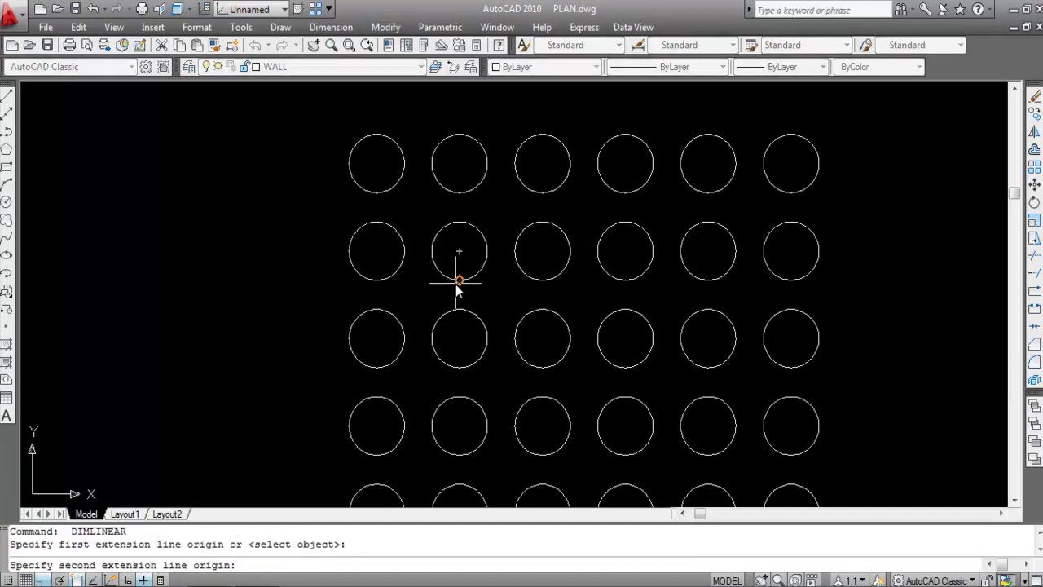
pyautogui.click(458, 310)
pyautogui.press('Escape')
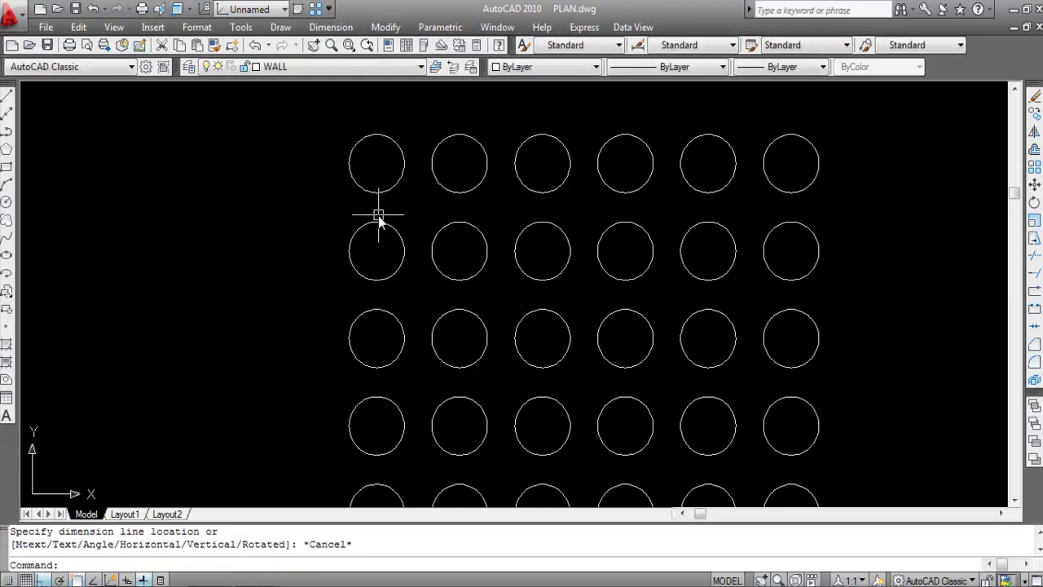
pyautogui.moveTo(435, 265)
pyautogui.scroll(-5, 455, 186)
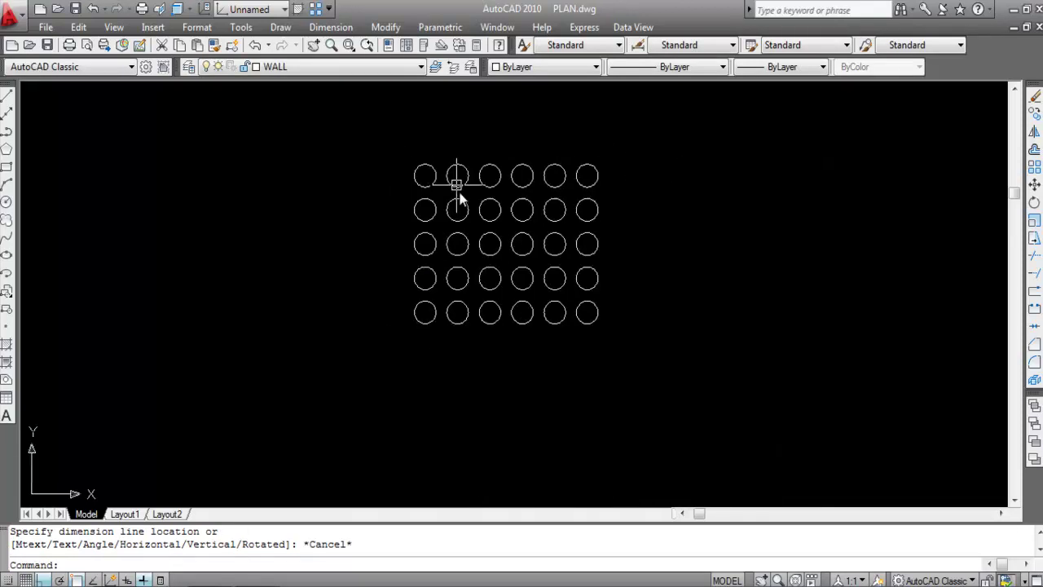
# Erase the circle grid with two selection windows, leaving a single circle.
pyautogui.click(710, 377)
pyautogui.click(444, 140)
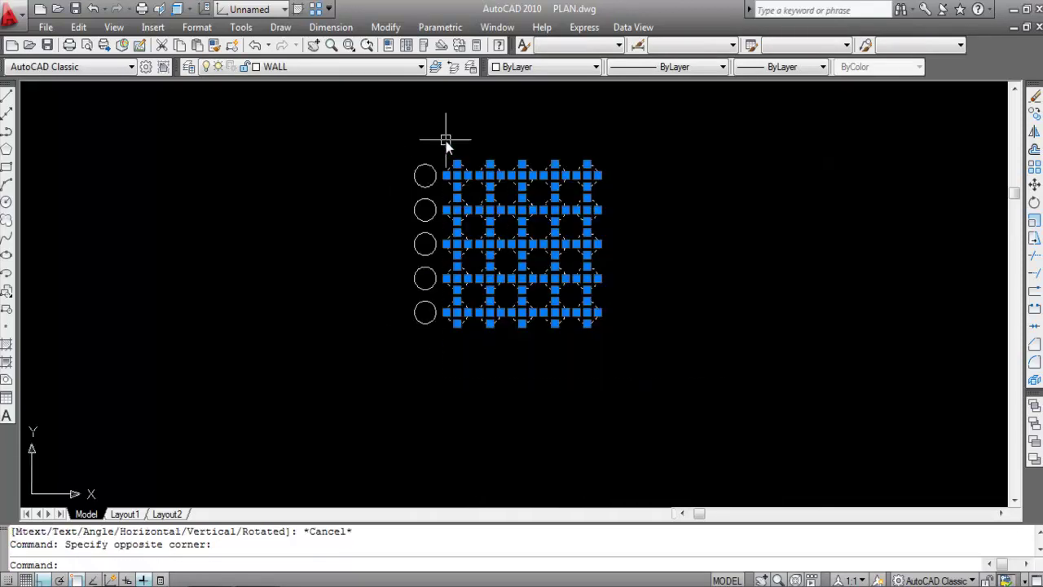
pyautogui.press('Delete')
pyautogui.click(478, 286)
pyautogui.click(395, 126)
pyautogui.press('Delete')
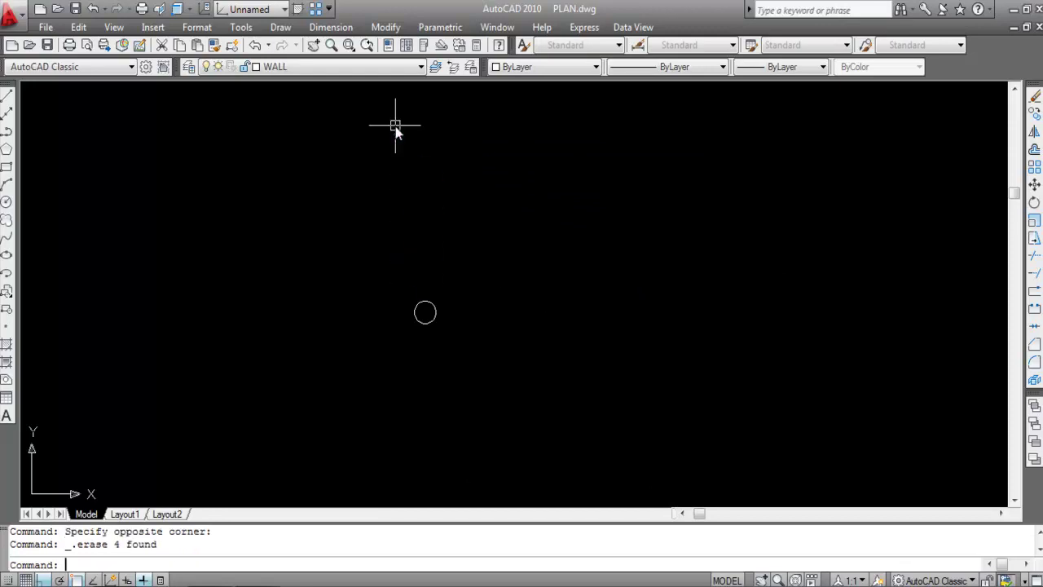
# Start the AR array command and select the remaining circle.
pyautogui.write('AR')
pyautogui.press('Return')
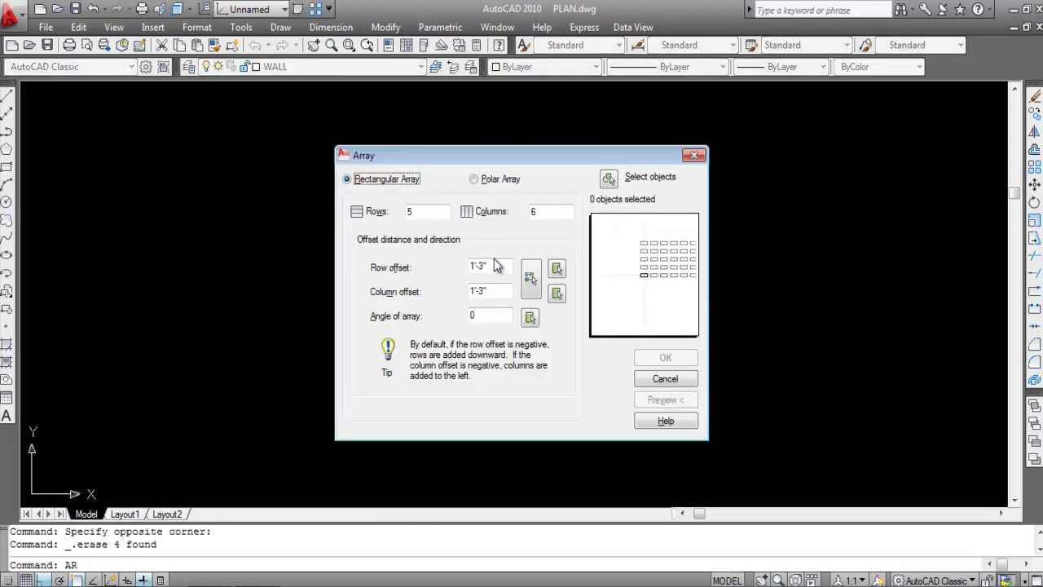
pyautogui.click(608, 178)
pyautogui.click(432, 310)
pyautogui.press('Return')
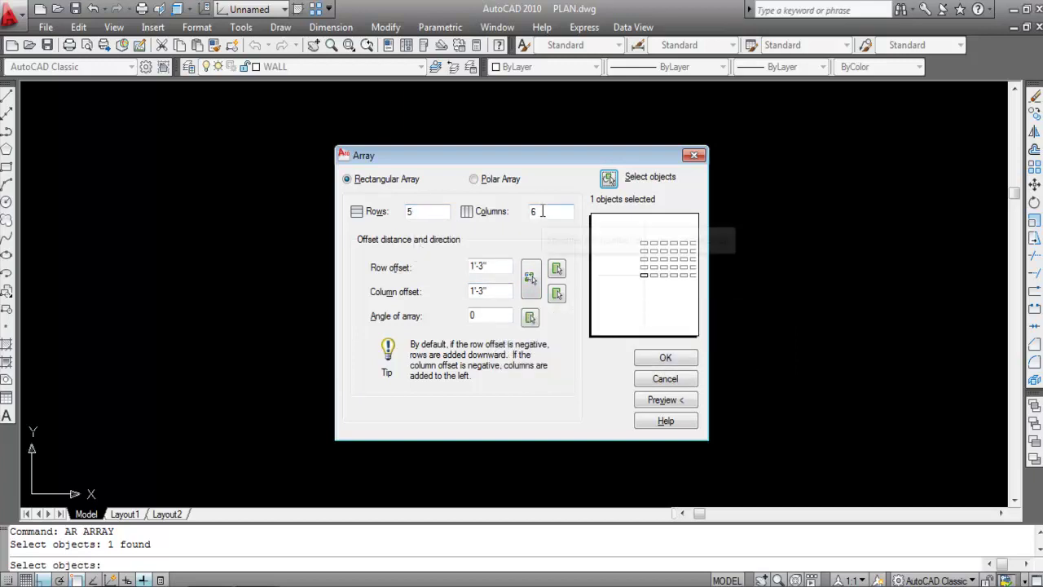
# Pick a 15-unit row spacing from the circle's centre, then cancel the array command.
pyautogui.click(557, 271)
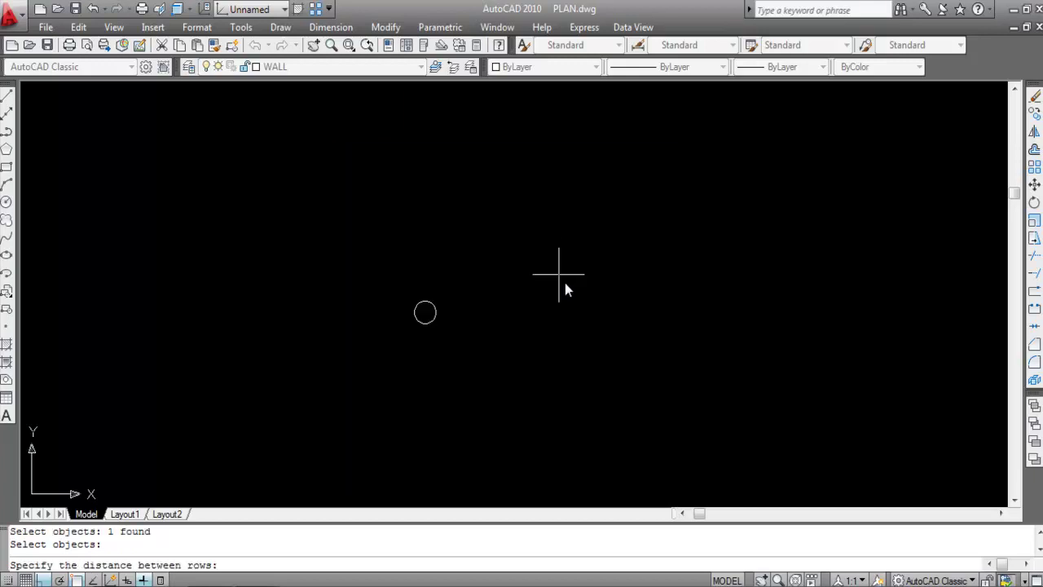
pyautogui.scroll(4, 442, 322)
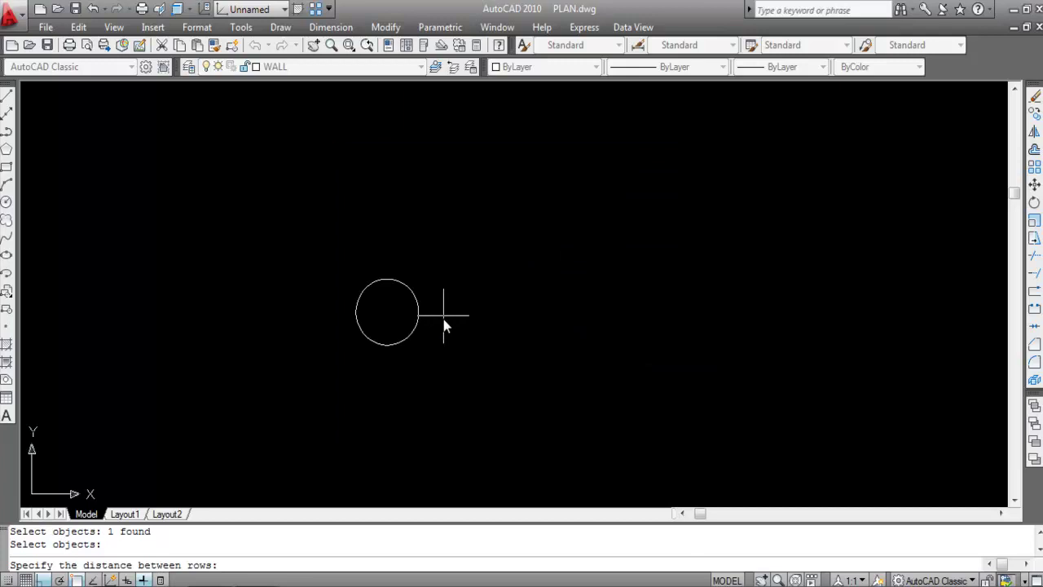
pyautogui.click(386, 313)
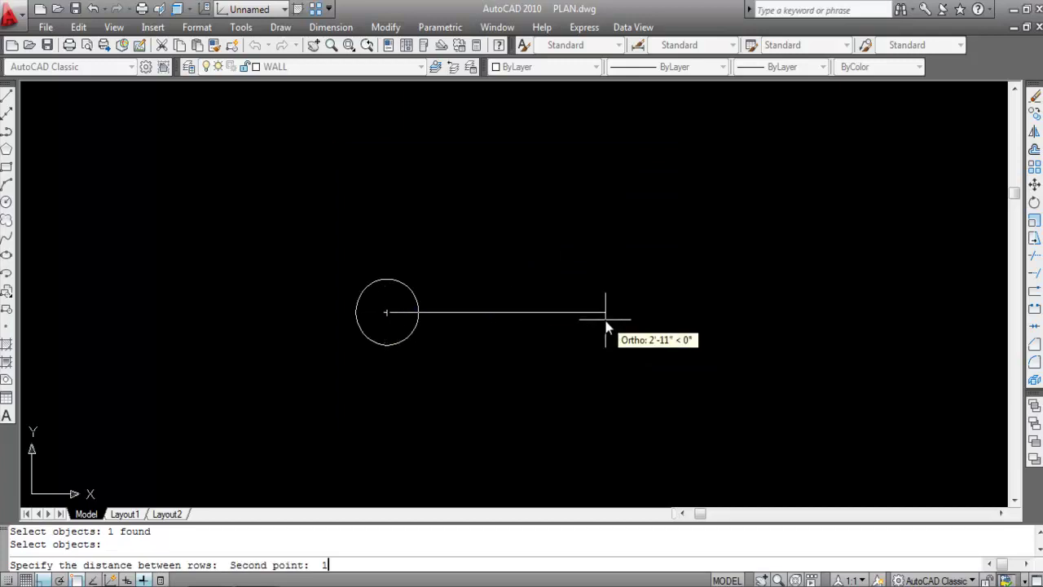
pyautogui.write('15')
pyautogui.press('Return')
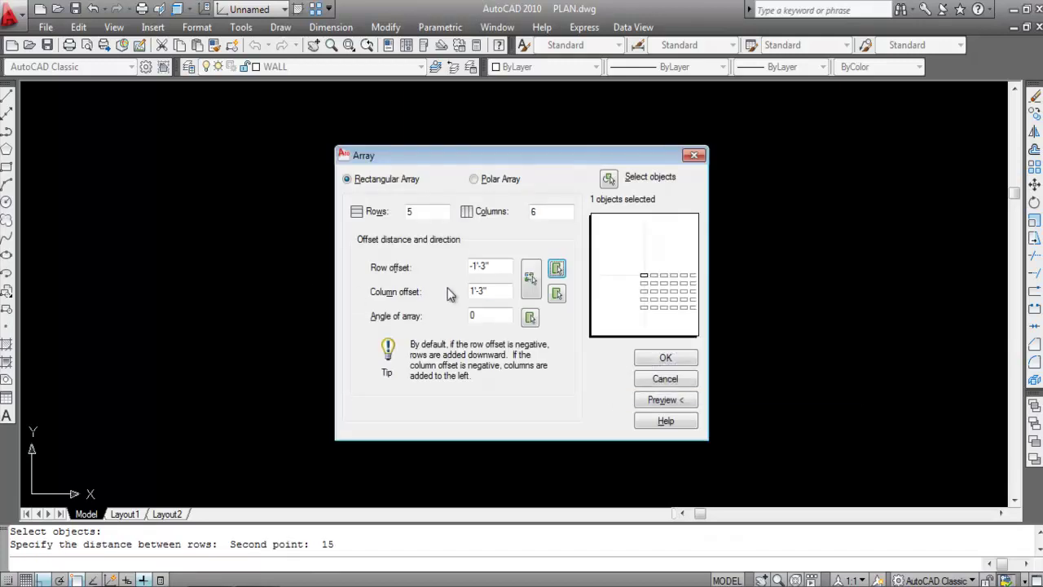
pyautogui.click(558, 295)
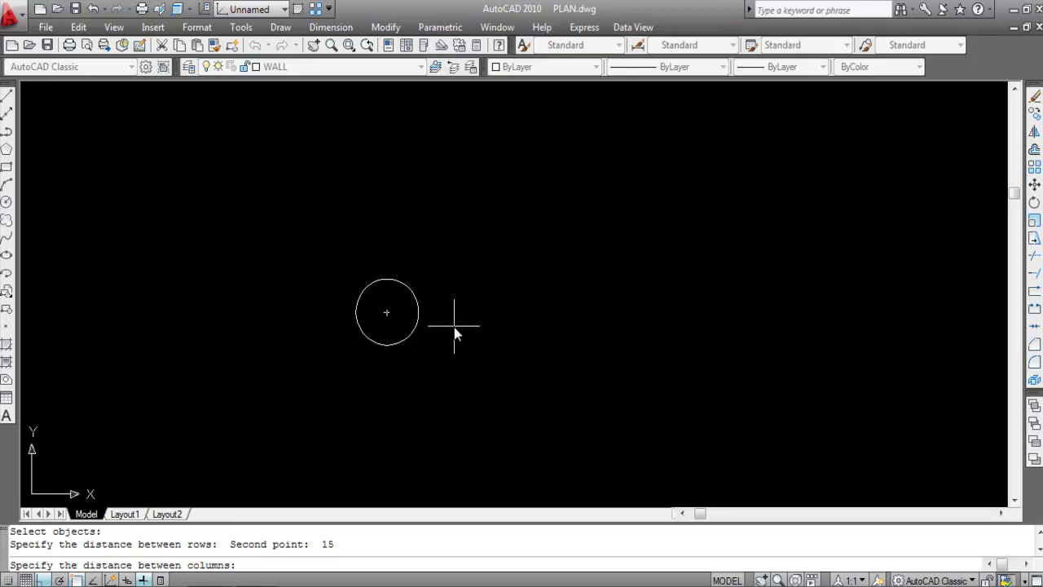
pyautogui.write('U')
pyautogui.press('Return')
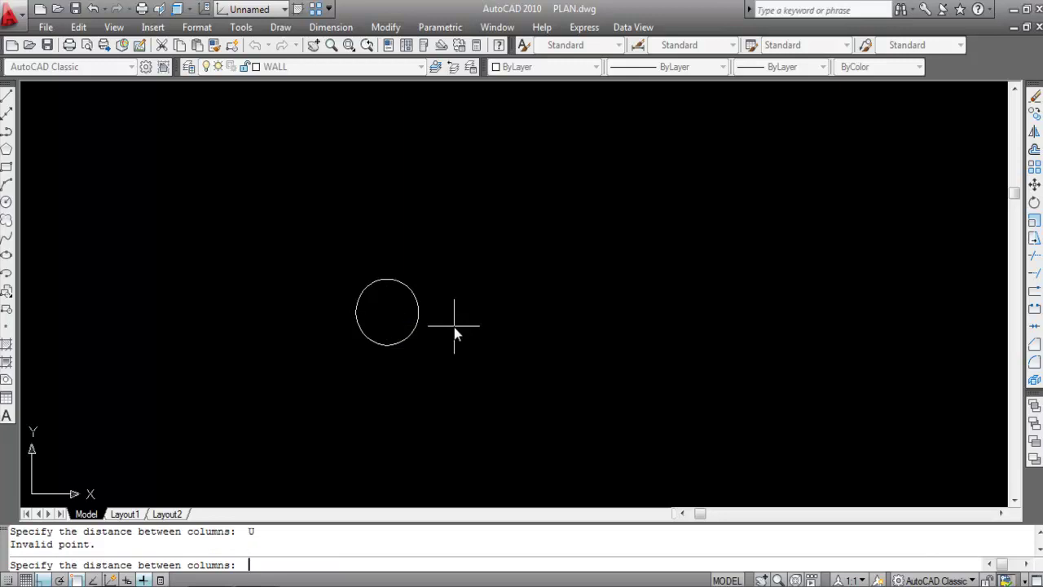
pyautogui.press('Escape')
pyautogui.press('Escape')
# Reopen the array settings and set 15-unit row and column spacing from the circle centre.
pyautogui.write('A')
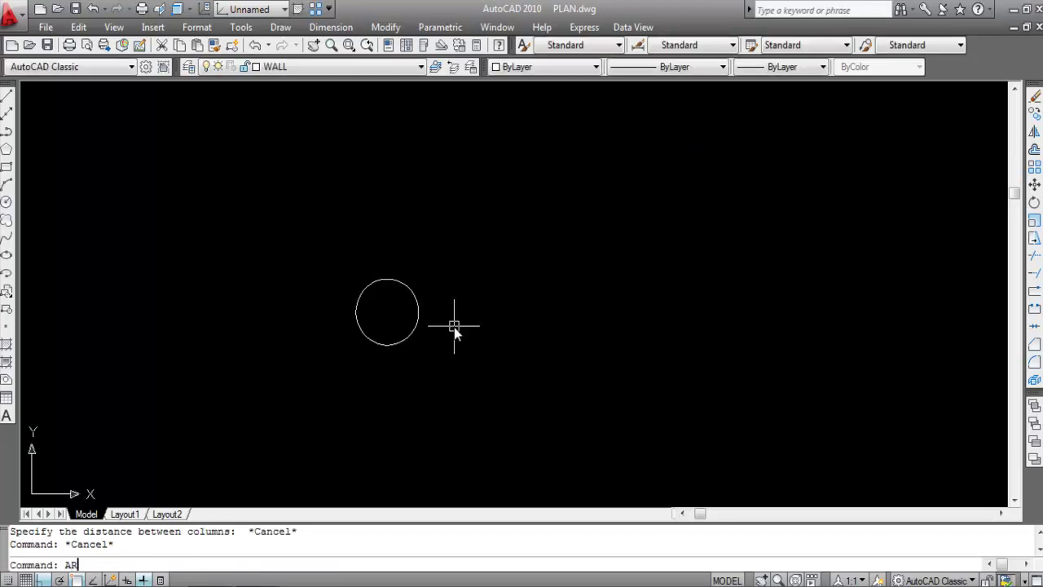
pyautogui.write('R')
pyautogui.press('Return')
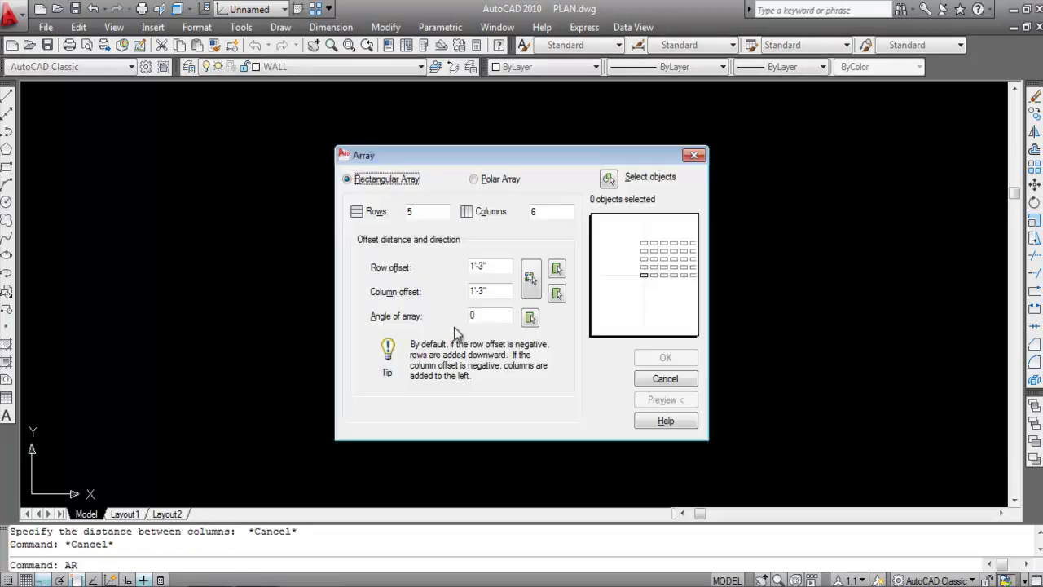
pyautogui.click(557, 270)
pyautogui.click(387, 312)
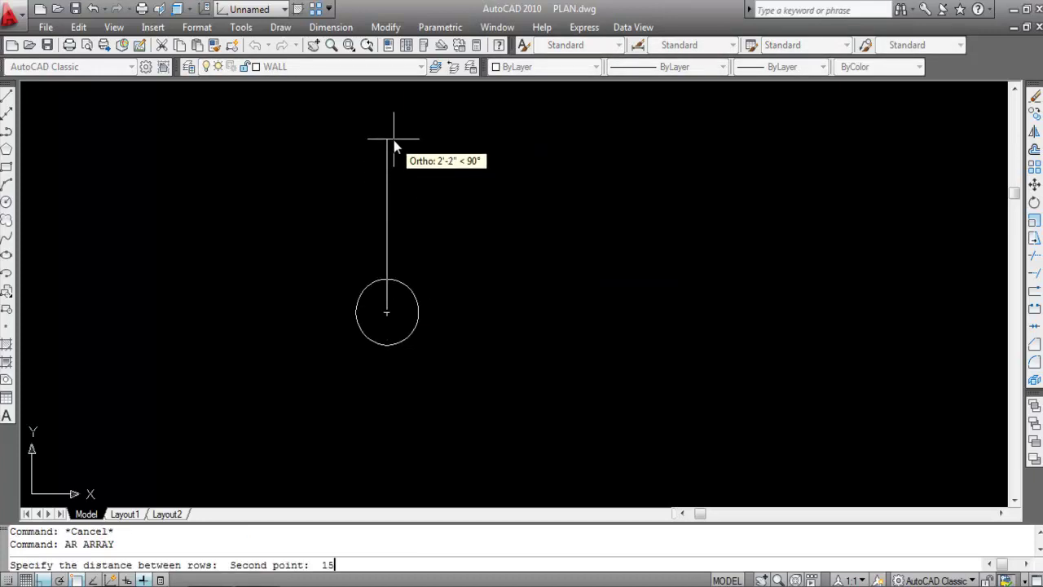
pyautogui.press('Return')
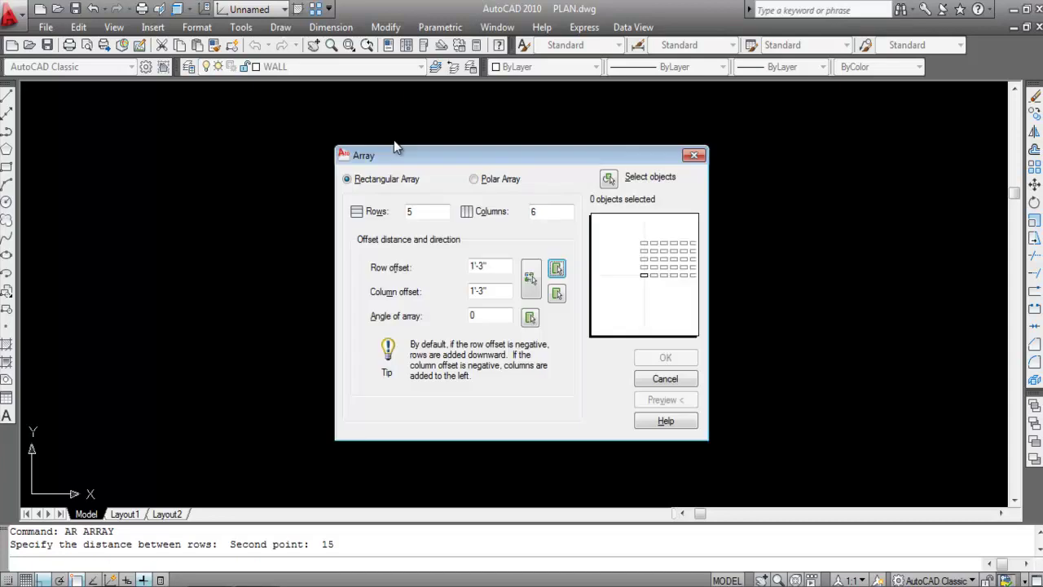
pyautogui.click(556, 295)
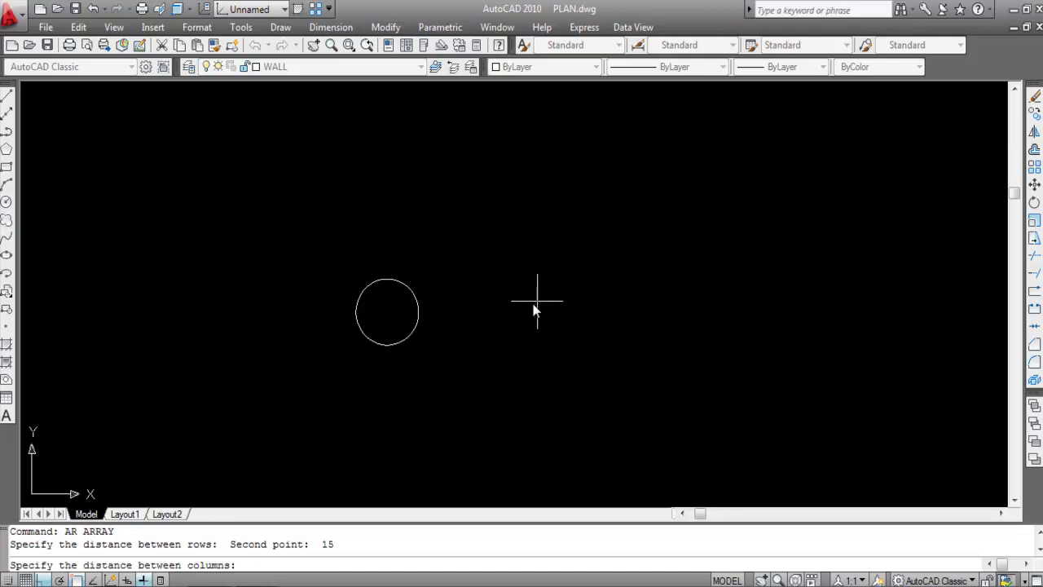
pyautogui.click(387, 313)
pyautogui.write('15')
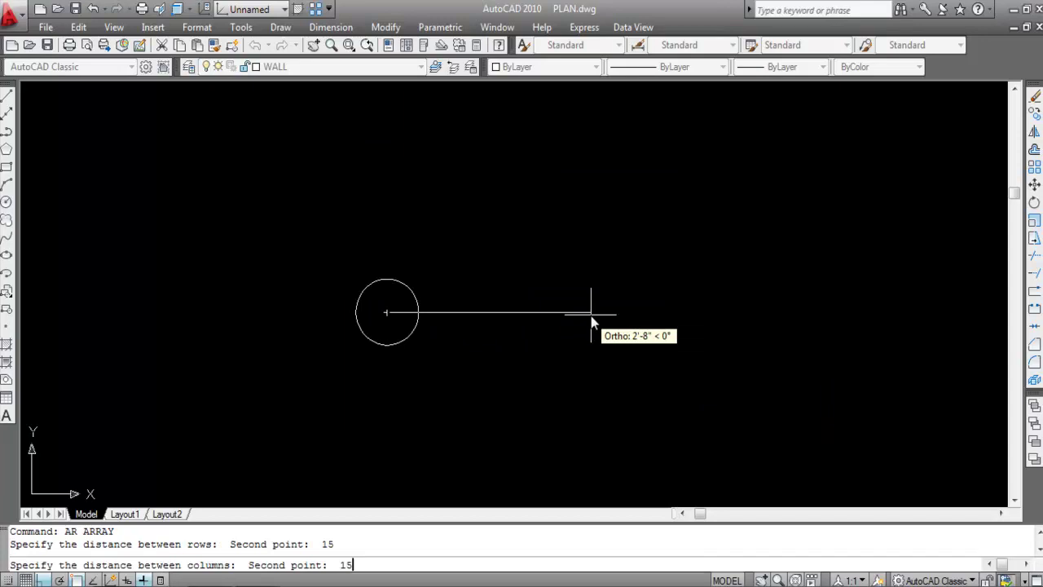
pyautogui.press('Return')
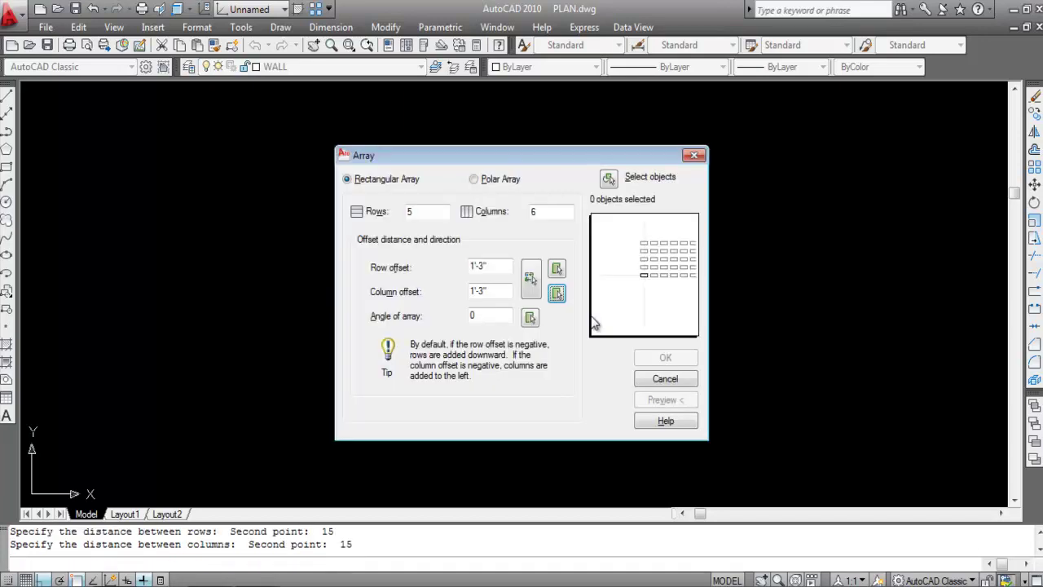
# Select the circle and create the 5 by 6 rectangular array.
pyautogui.click(609, 181)
pyautogui.click(415, 296)
pyautogui.press('Return')
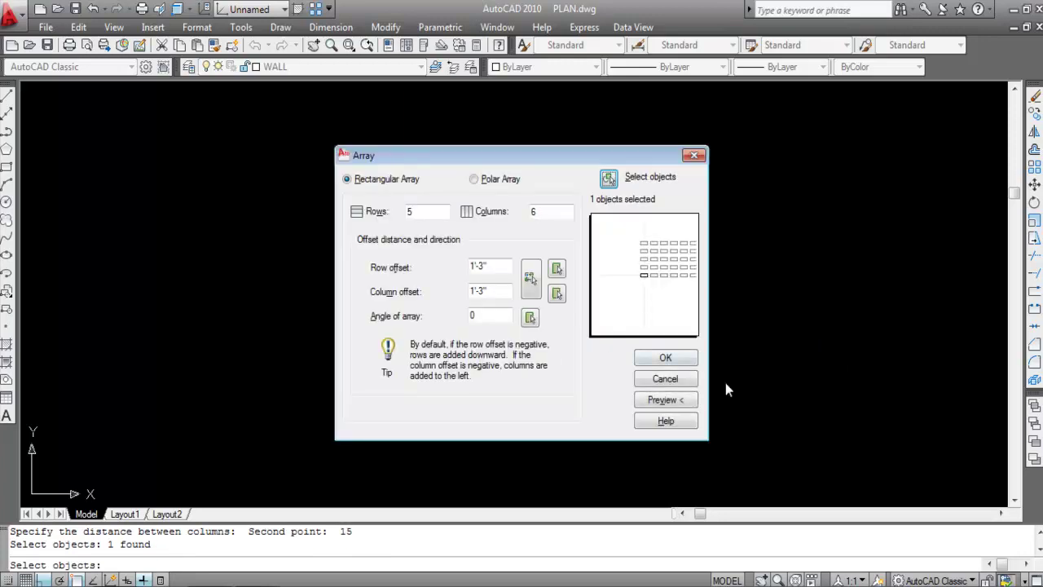
pyautogui.click(666, 361)
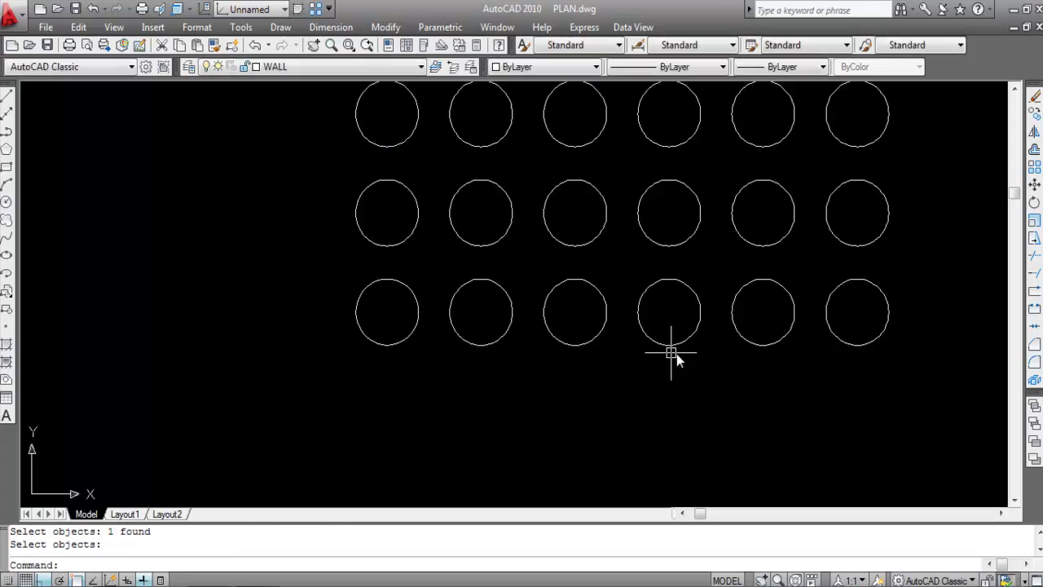
pyautogui.scroll(-5, 594, 354)
pyautogui.scroll(1, 633, 318)
pyautogui.click(331, 27)
pyautogui.click(334, 72)
pyautogui.scroll(3, 529, 248)
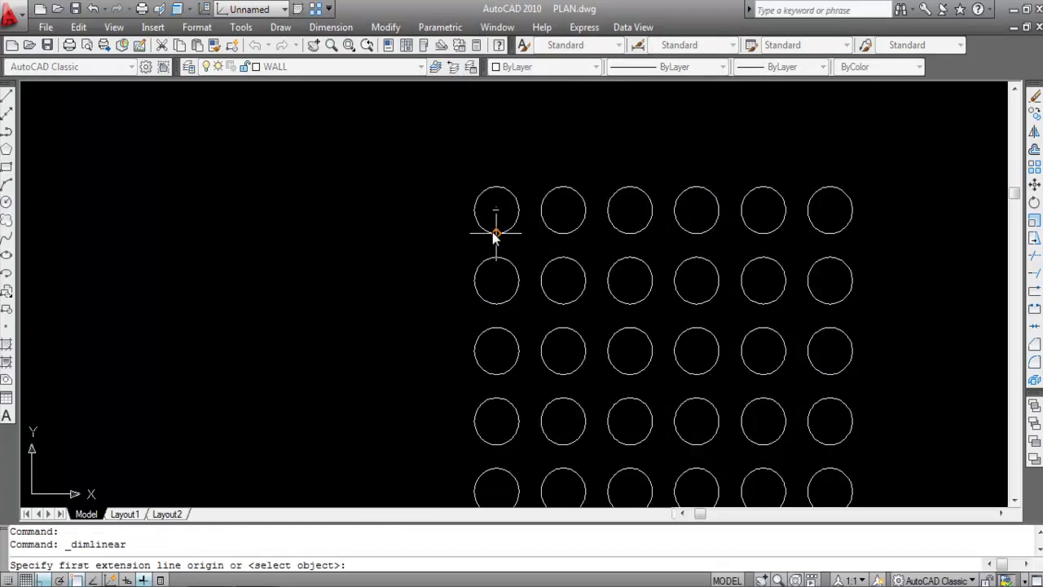
pyautogui.click(496, 232)
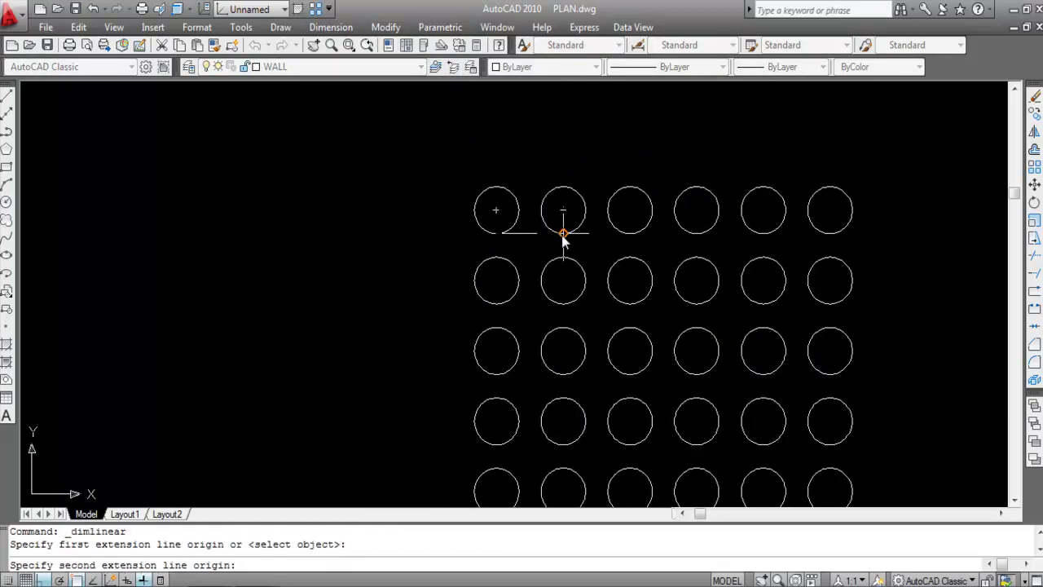
pyautogui.click(562, 234)
pyautogui.scroll(2, 562, 204)
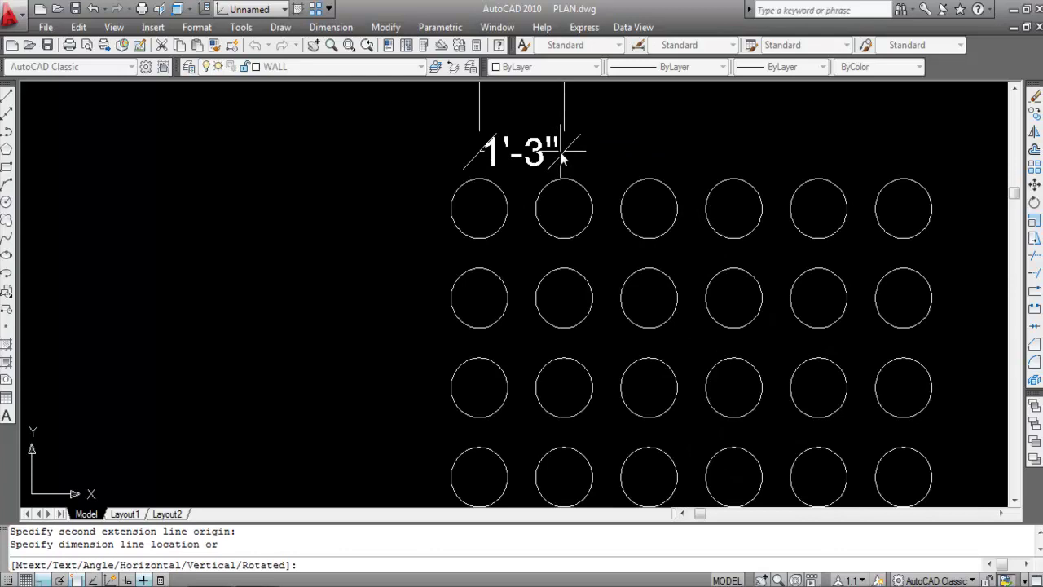
pyautogui.press('Escape')
pyautogui.press('Return')
pyautogui.click(452, 209)
pyautogui.click(535, 210)
pyautogui.press('Escape')
pyautogui.press('Return')
pyautogui.click(509, 210)
pyautogui.click(537, 209)
pyautogui.scroll(2, 537, 233)
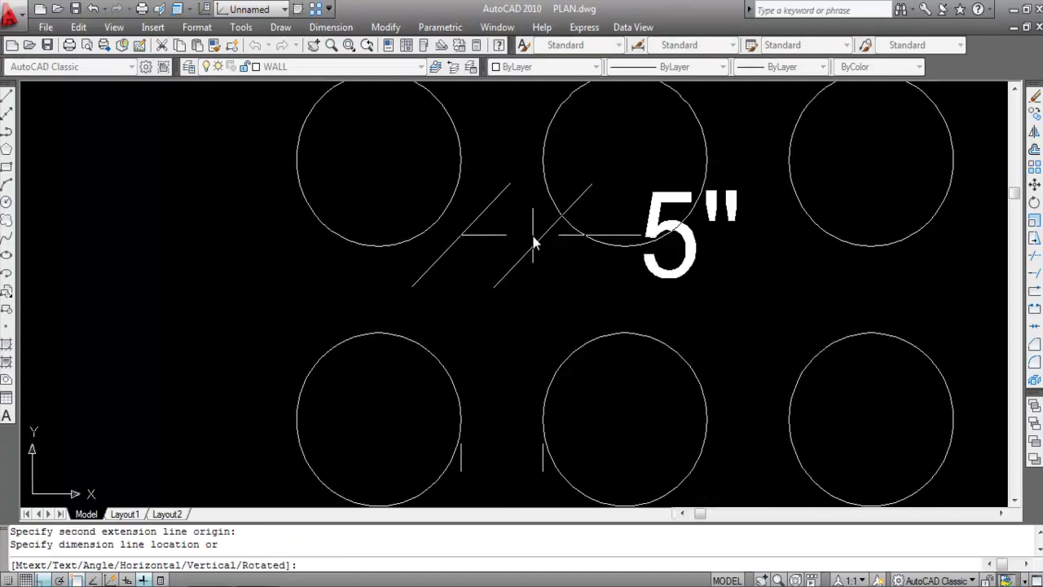
pyautogui.press('Escape')
pyautogui.press('Return')
pyautogui.scroll(-4, 491, 256)
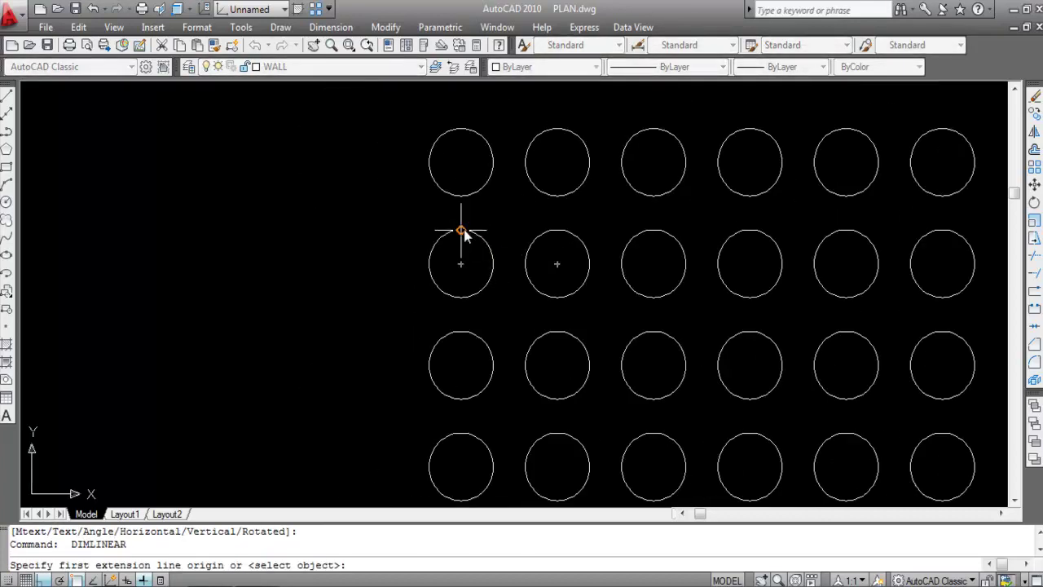
pyautogui.click(461, 230)
pyautogui.click(460, 197)
pyautogui.press('Escape')
pyautogui.press('Return')
pyautogui.click(495, 263)
pyautogui.click(527, 263)
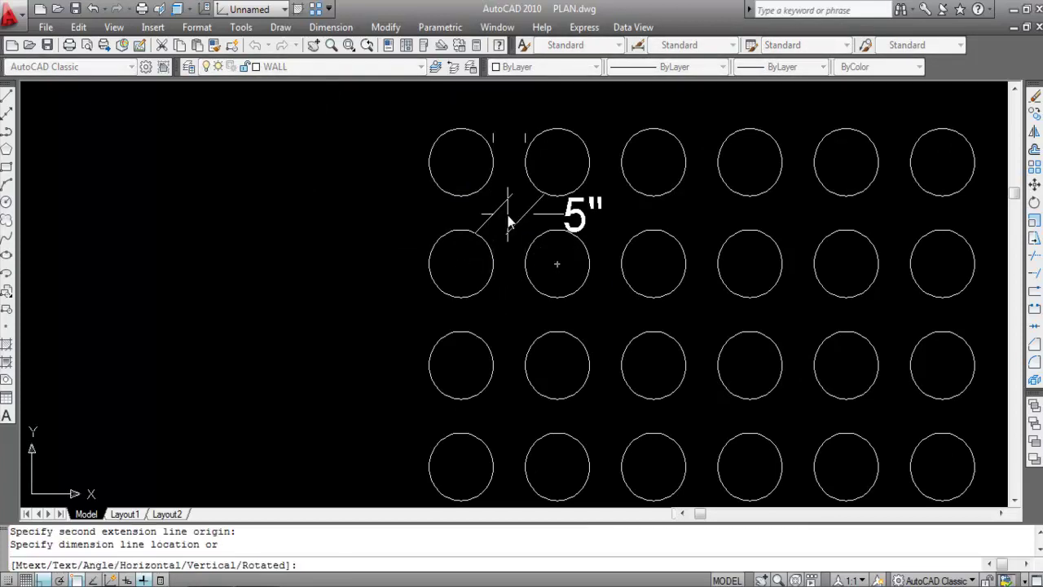
pyautogui.press('Escape')
pyautogui.press('Return')
pyautogui.click(460, 197)
pyautogui.click(461, 229)
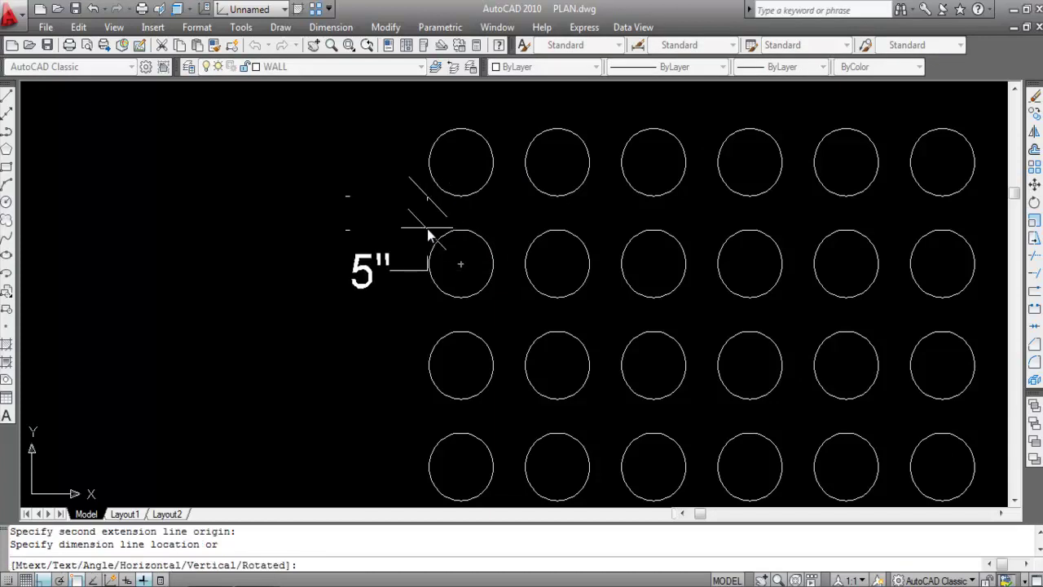
pyautogui.press('Escape')
pyautogui.scroll(-4, 423, 244)
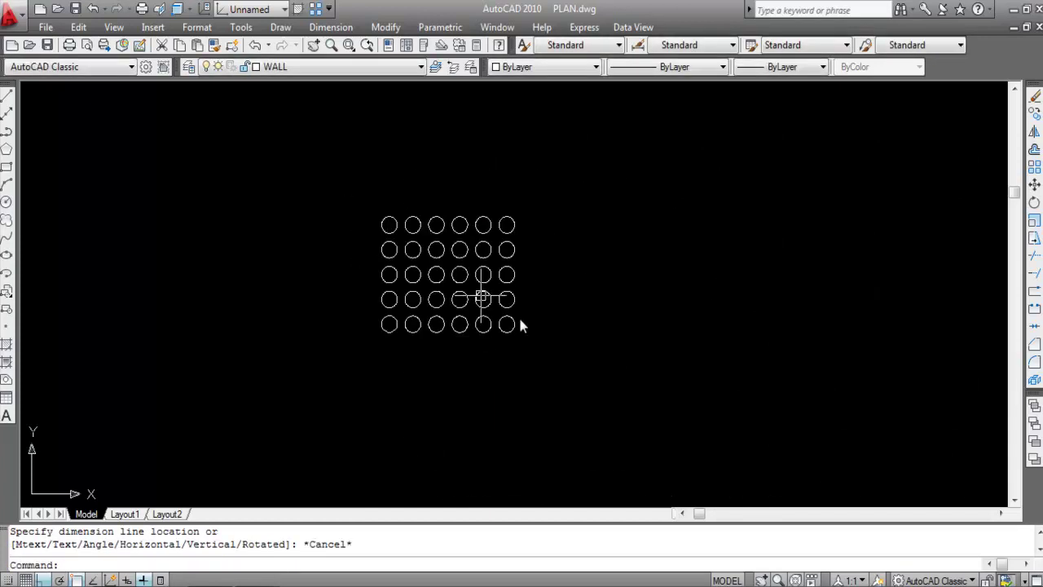
# Crossing-window select all thirty circles and delete them.
pyautogui.click(672, 377)
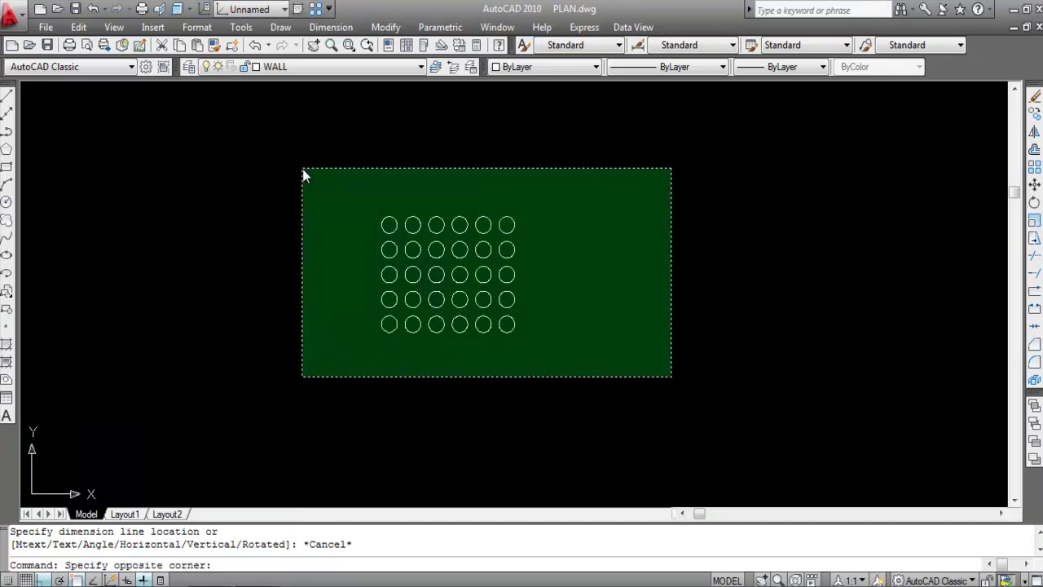
pyautogui.click(303, 175)
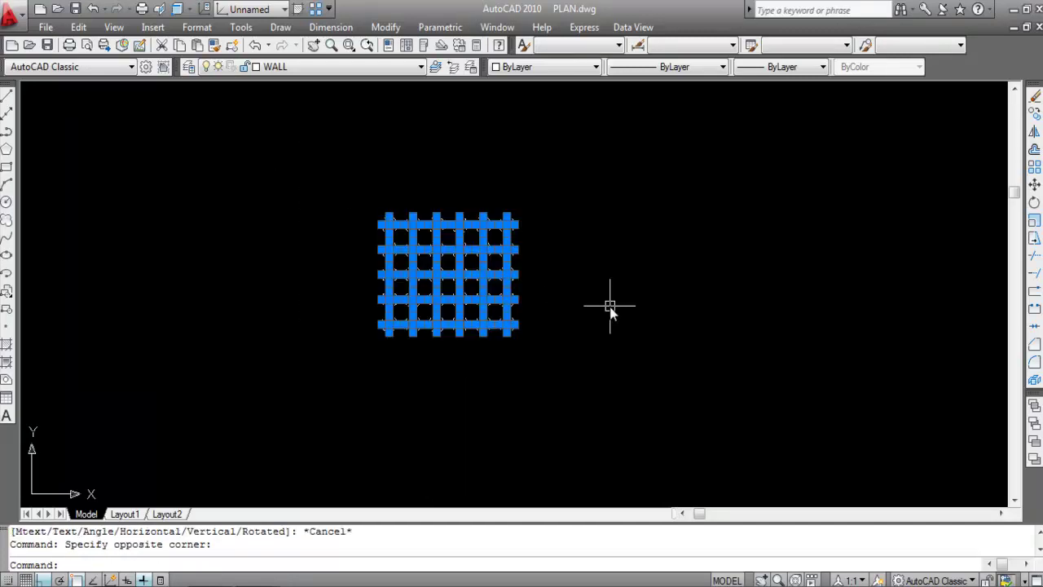
pyautogui.press('Delete')
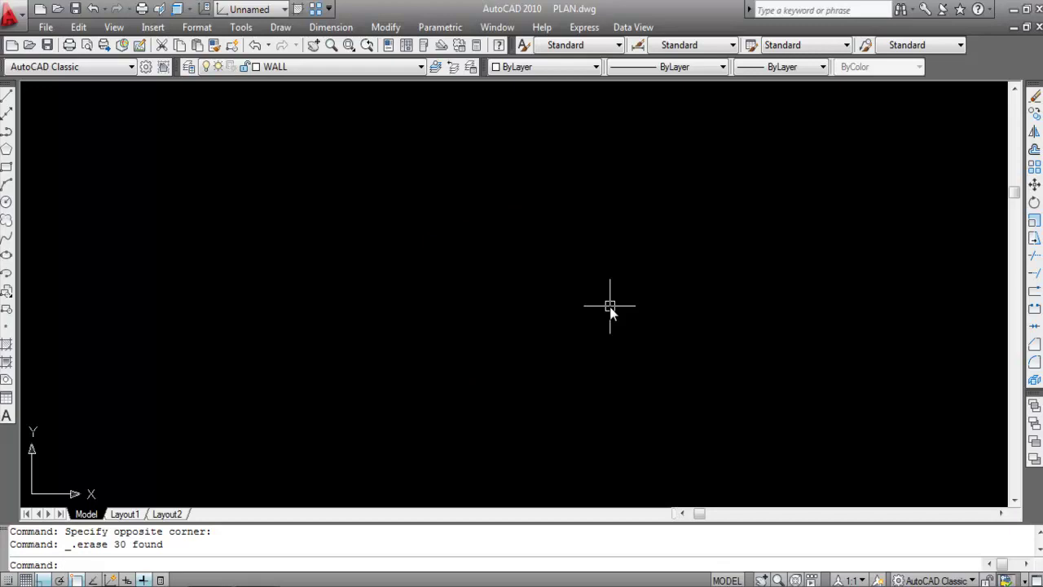
# Draw a small rectangle from two opposite corners left of the drawing's centre.
pyautogui.click(7, 166)
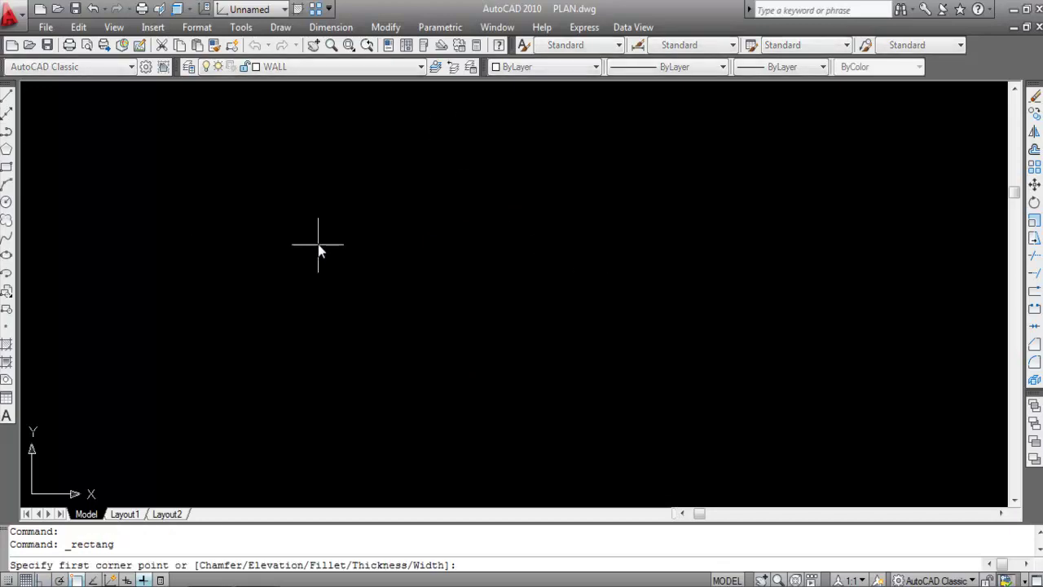
pyautogui.click(318, 241)
pyautogui.click(362, 272)
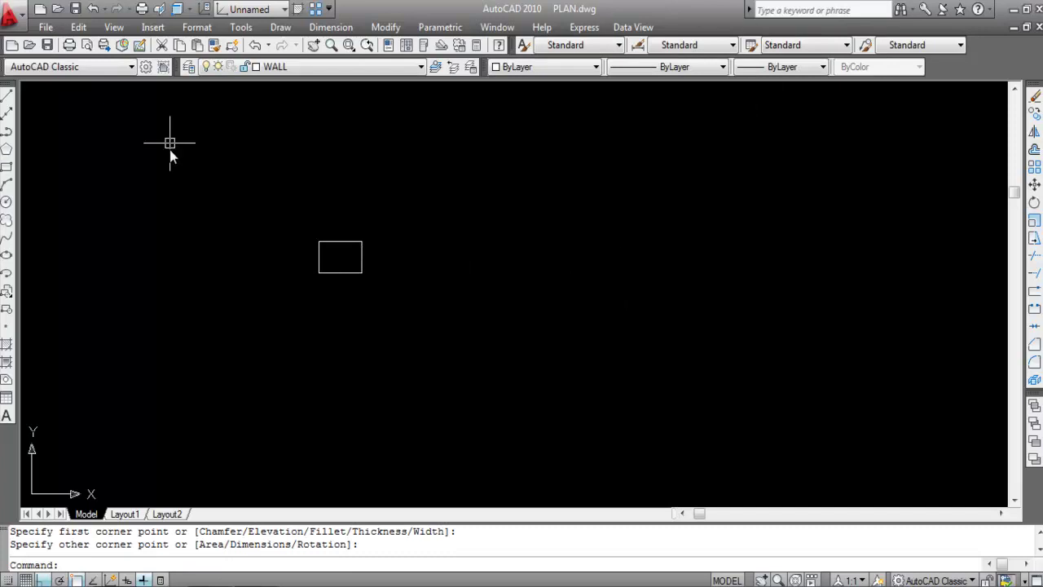
# Draw a large circle whose radius snaps to the small rectangle's midpoint.
pyautogui.click(7, 202)
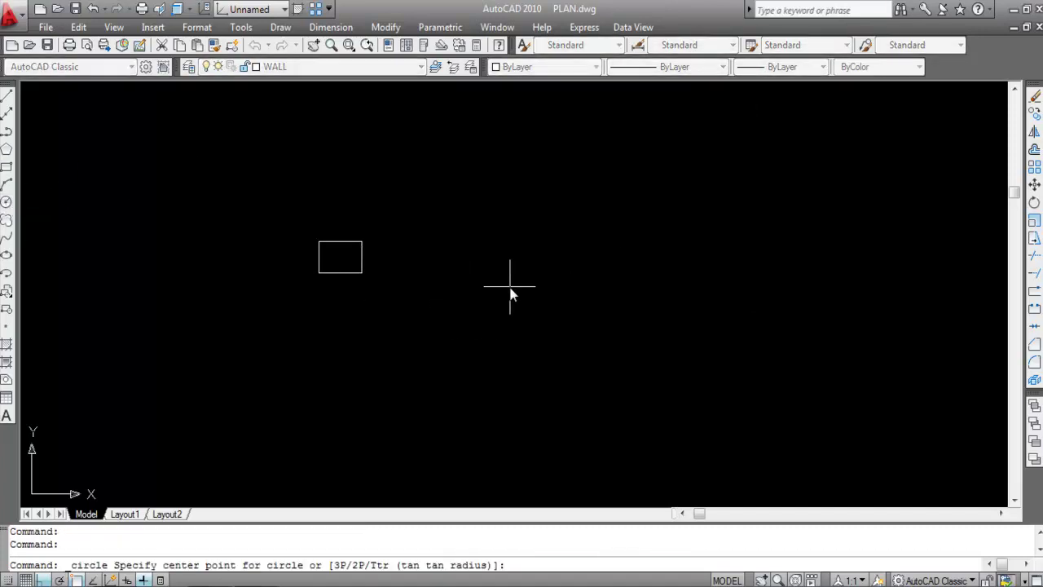
pyautogui.click(510, 286)
pyautogui.click(340, 243)
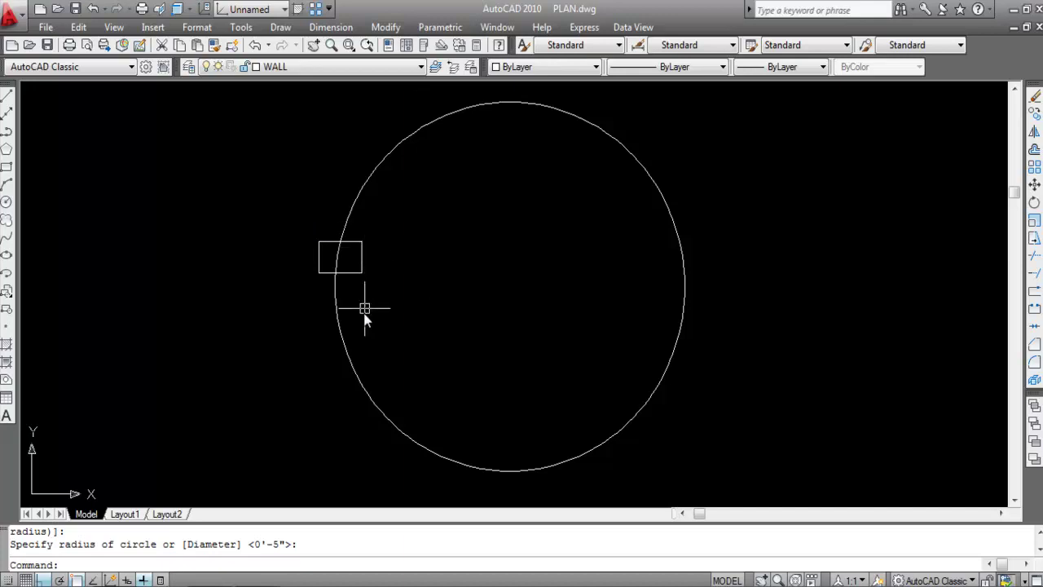
pyautogui.click(402, 130)
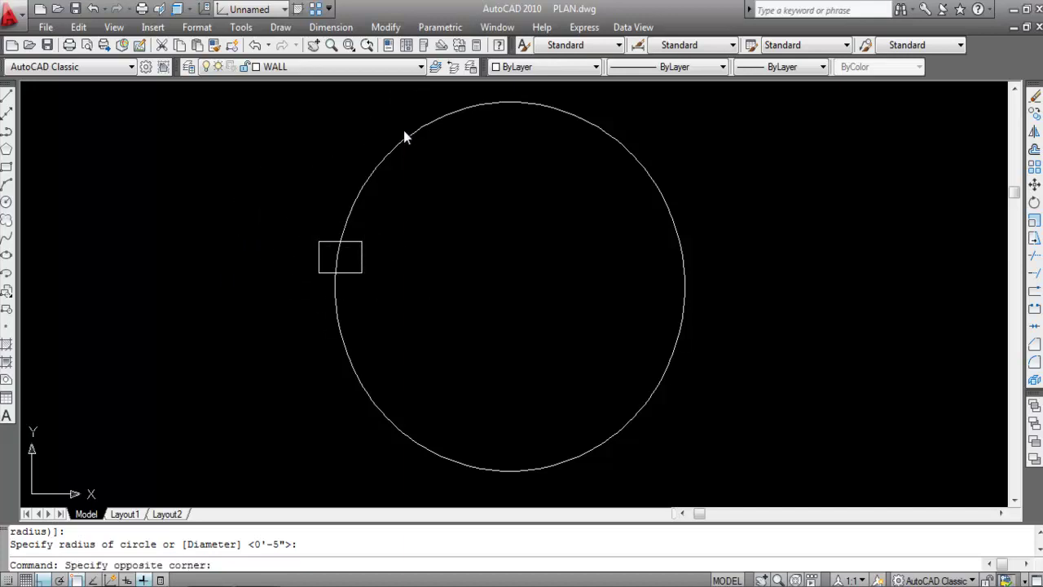
pyautogui.click(385, 153)
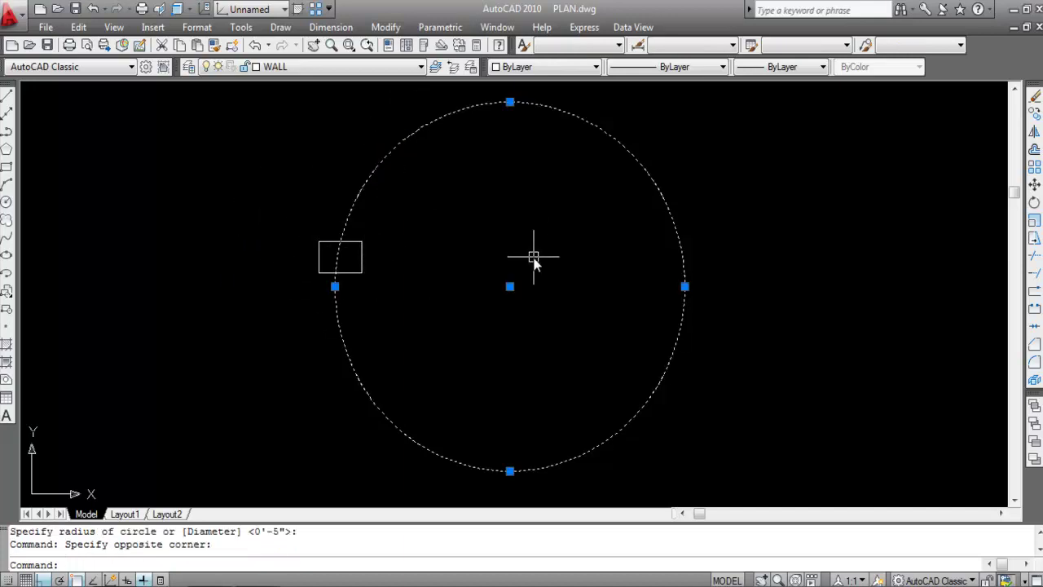
pyautogui.press('Escape')
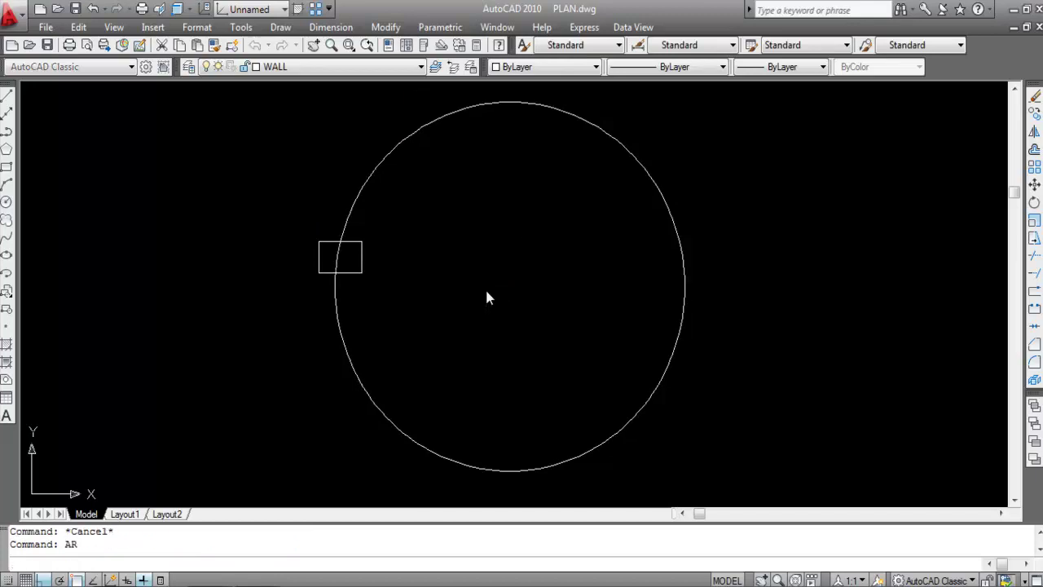
# Start a polar array with AR and select the small rectangle.
pyautogui.write('AR')
pyautogui.press('Return')
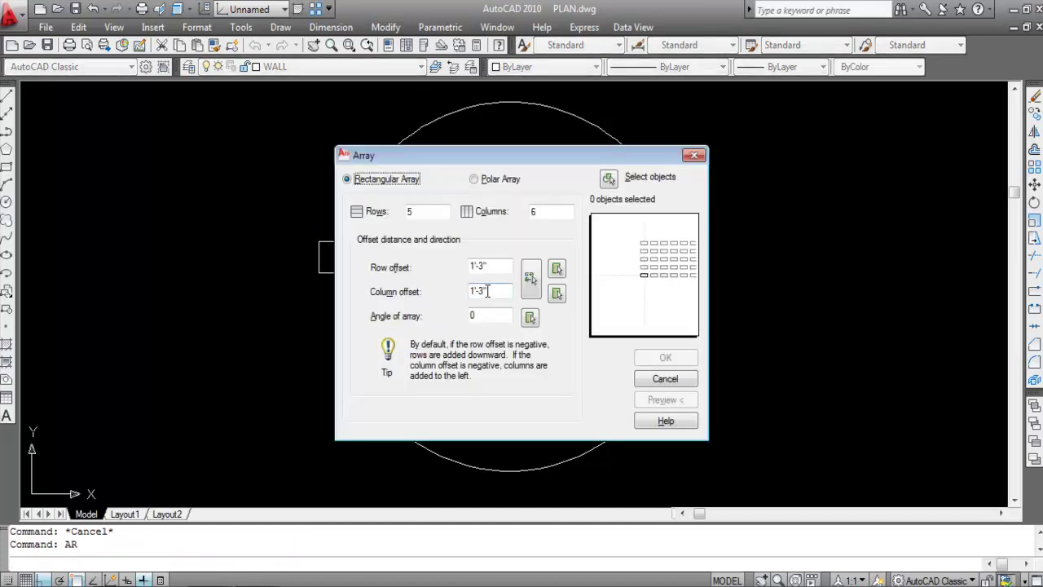
pyautogui.click(475, 180)
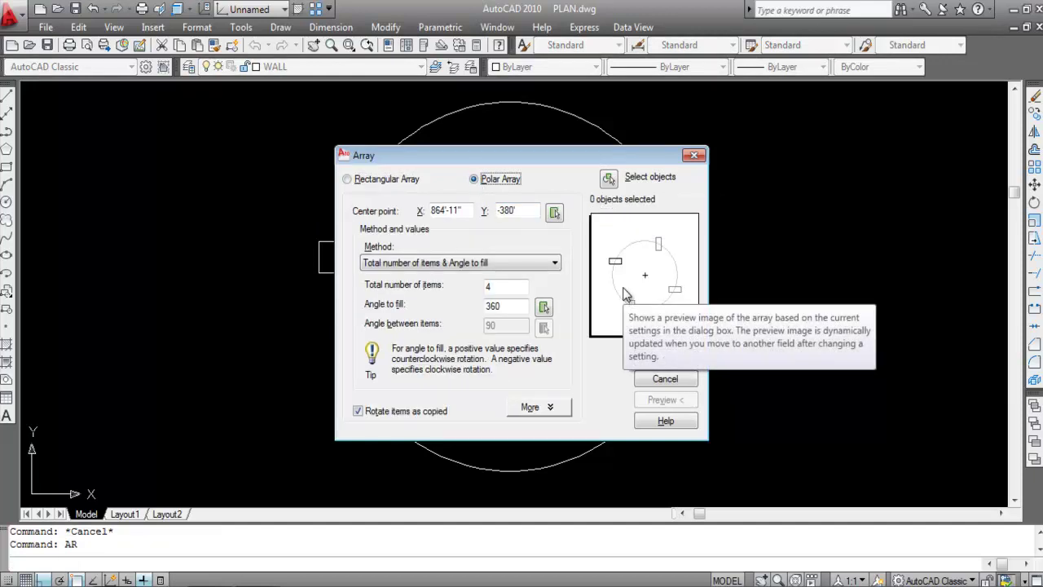
pyautogui.click(609, 180)
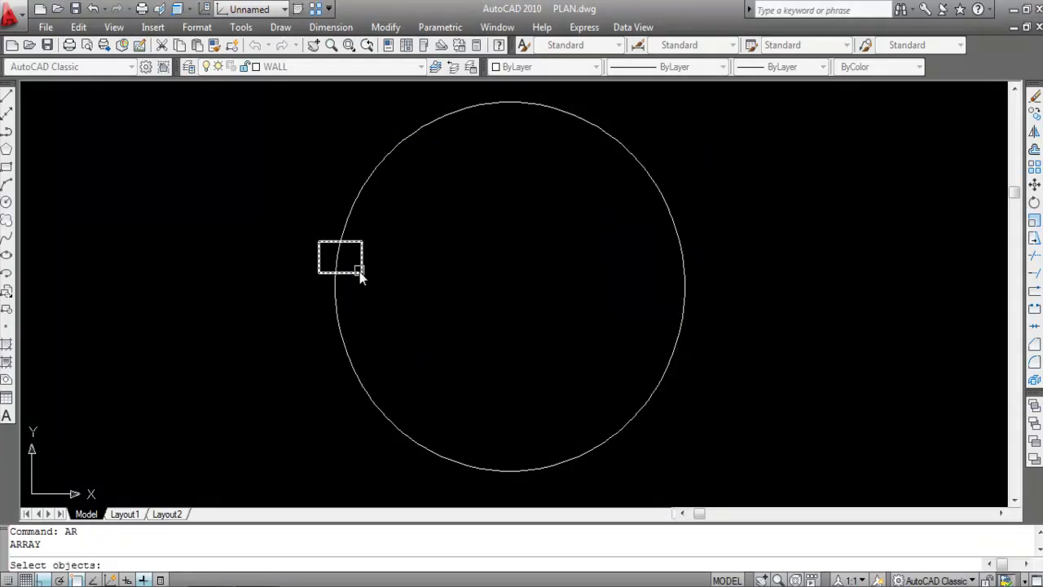
pyautogui.click(359, 273)
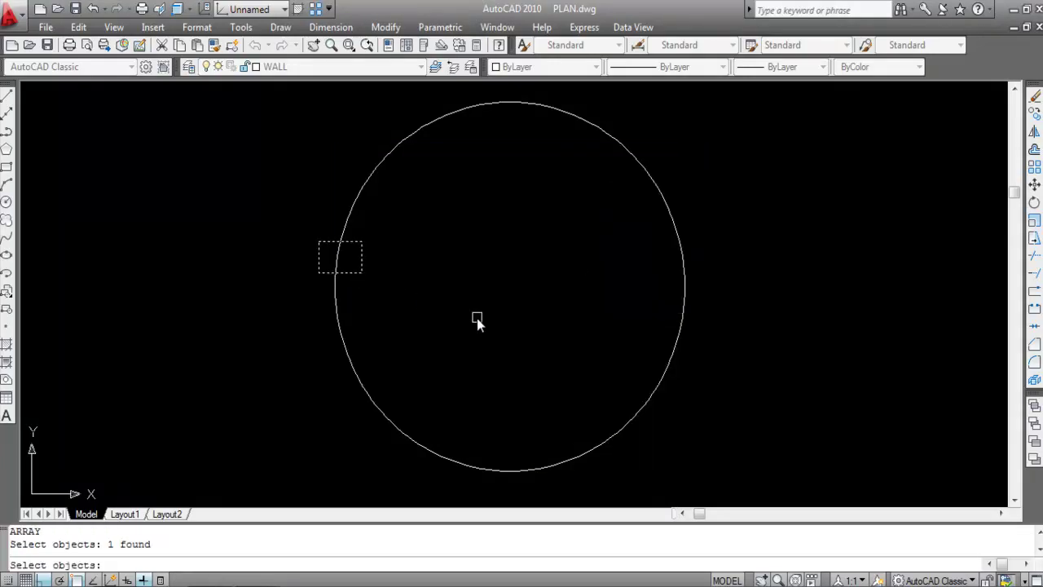
pyautogui.press('Return')
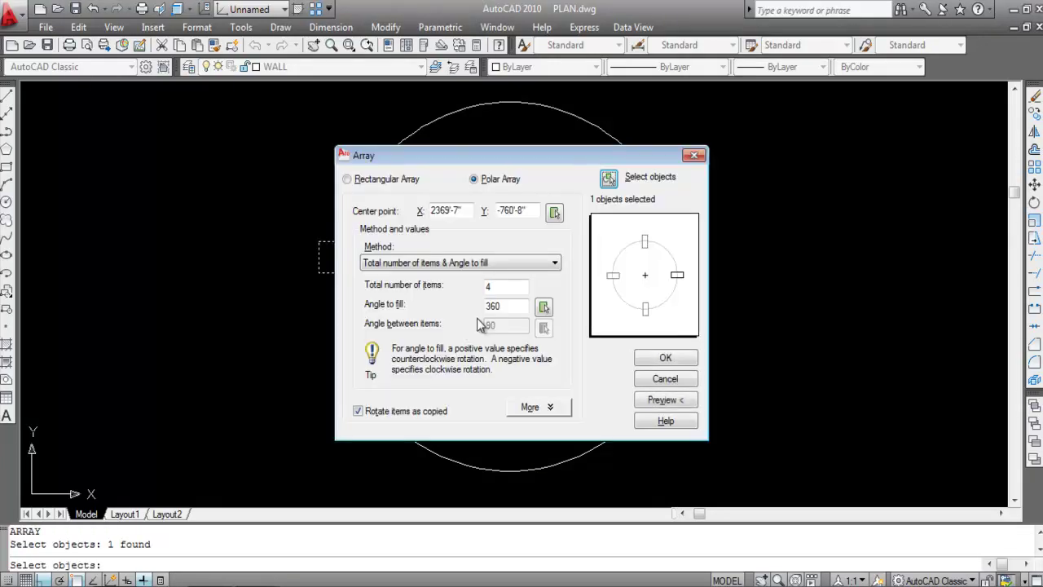
# Set the array centre at the circle's centre and the item count to 8.
pyautogui.click(555, 214)
pyautogui.scroll(-5, 570, 274)
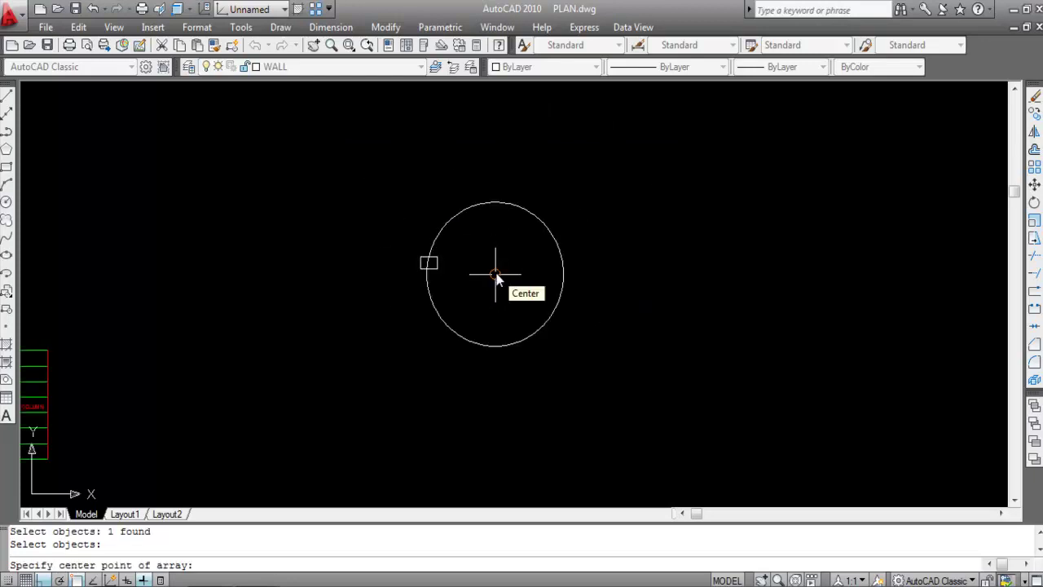
pyautogui.click(496, 275)
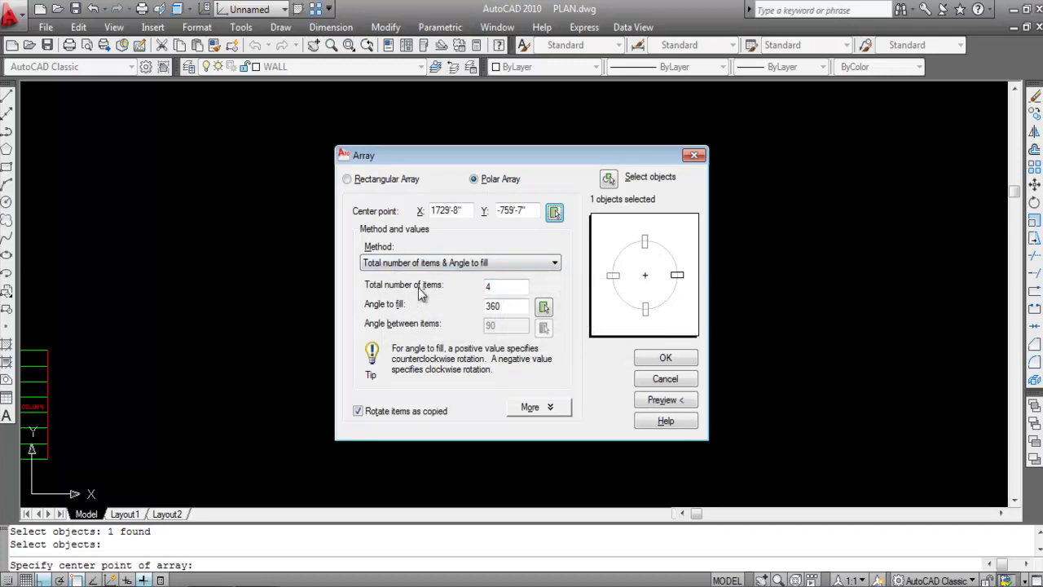
pyautogui.doubleClick(503, 285)
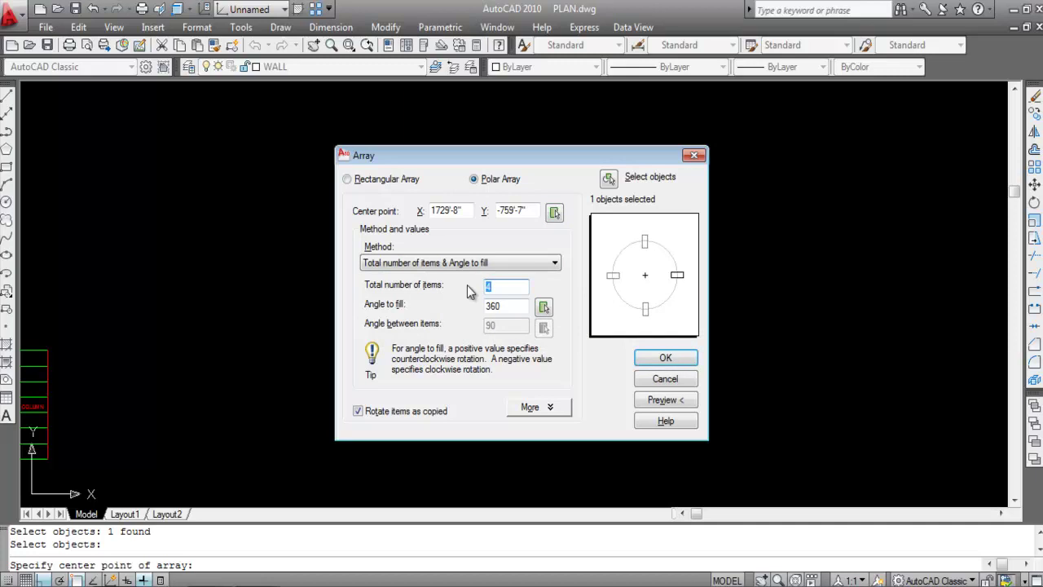
pyautogui.write('8')
# Preview and create the eight-item, 360° polar array of rectangles.
pyautogui.click(673, 400)
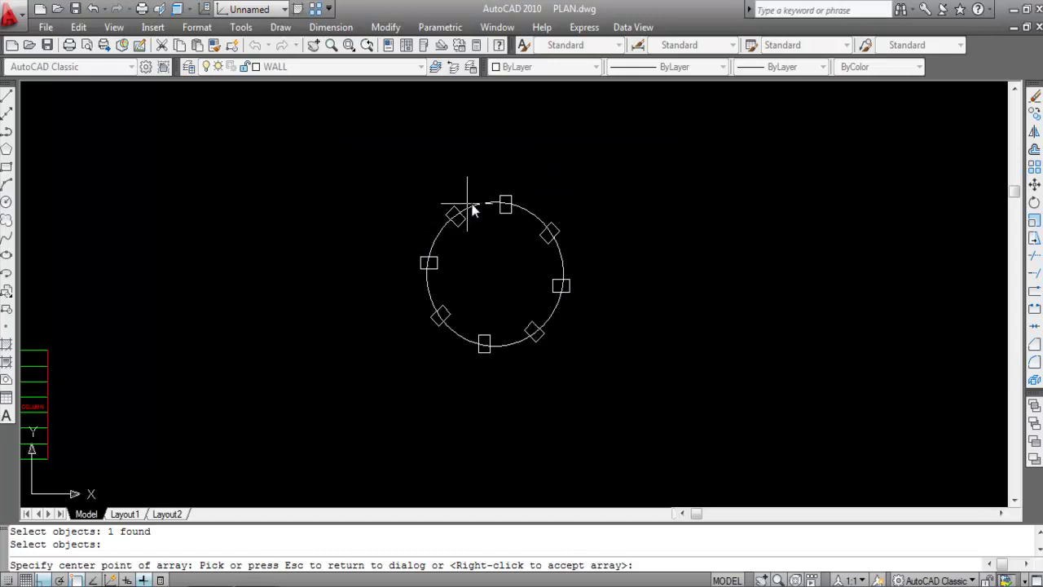
pyautogui.press('Escape')
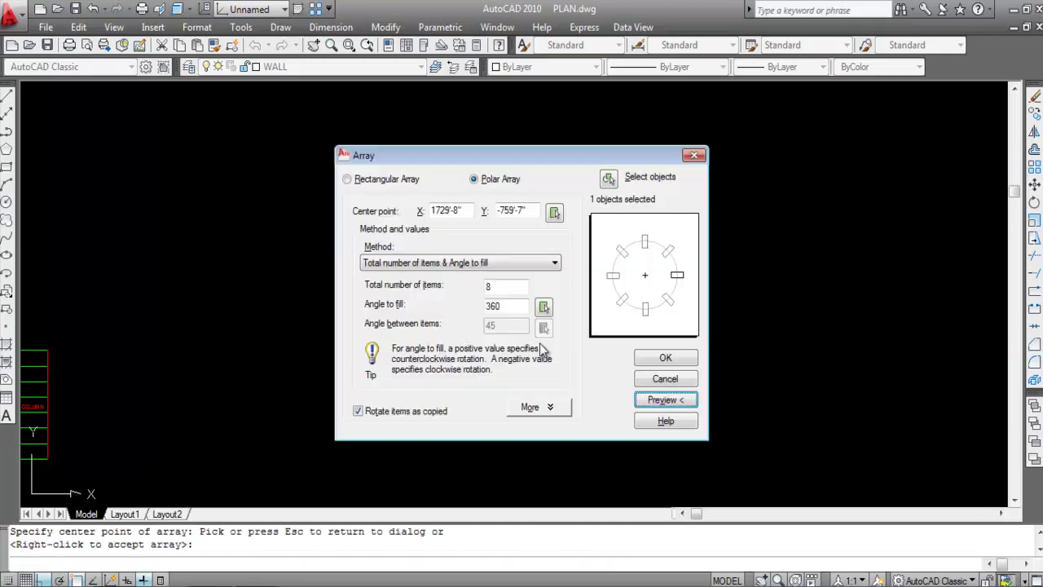
pyautogui.click(676, 357)
pyautogui.scroll(3, 468, 241)
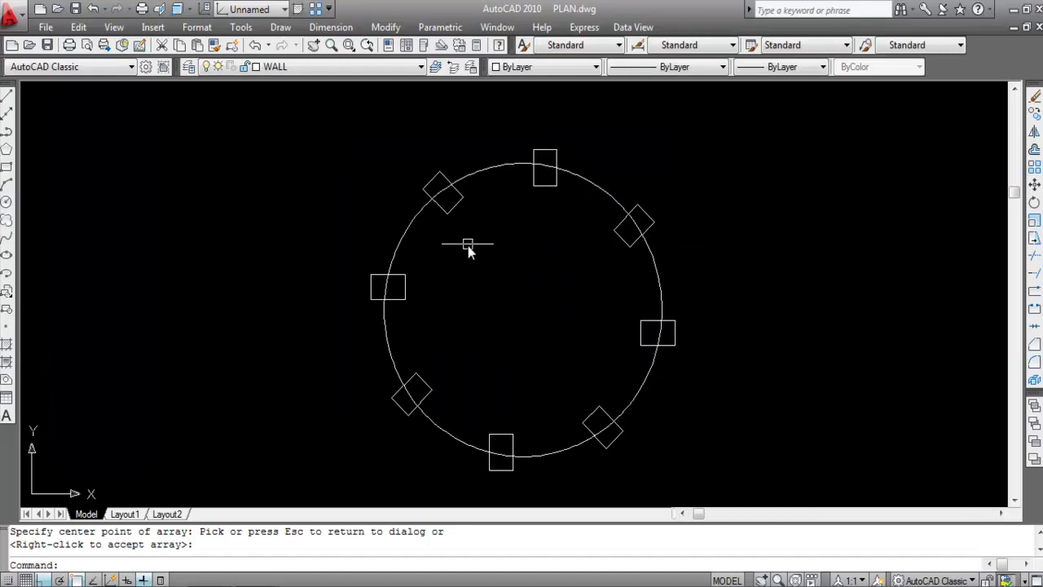
pyautogui.rightClick(592, 419)
# Select each of the eight arrayed rectangles around the circle.
pyautogui.click(597, 422)
pyautogui.click(490, 433)
pyautogui.click(425, 388)
pyautogui.click(399, 299)
pyautogui.click(435, 204)
pyautogui.click(545, 185)
pyautogui.click(620, 238)
pyautogui.click(656, 332)
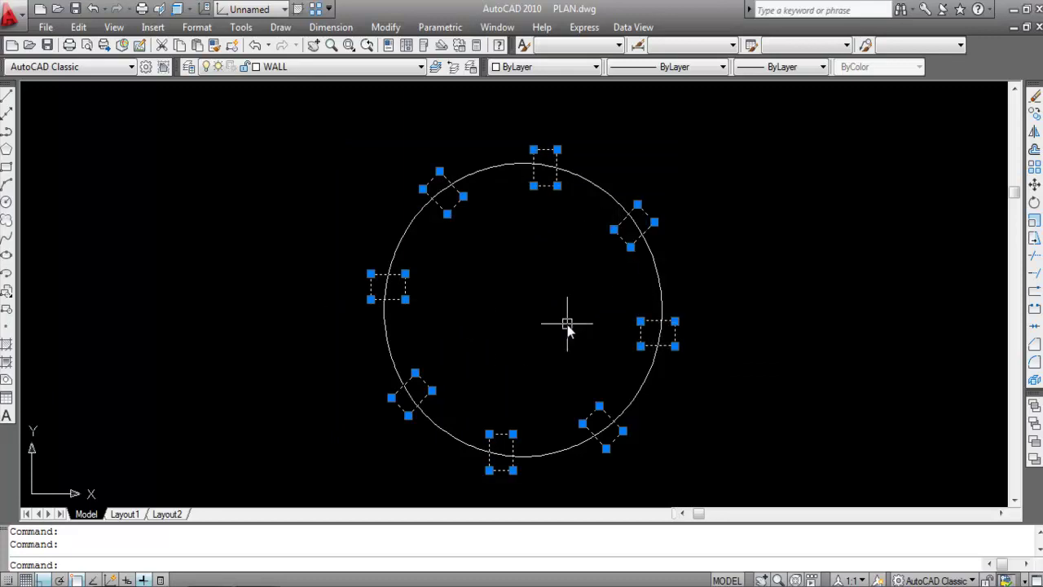
# Clear the selection and undo the zoom and the eight-item array.
pyautogui.press('Escape')
pyautogui.write('U')
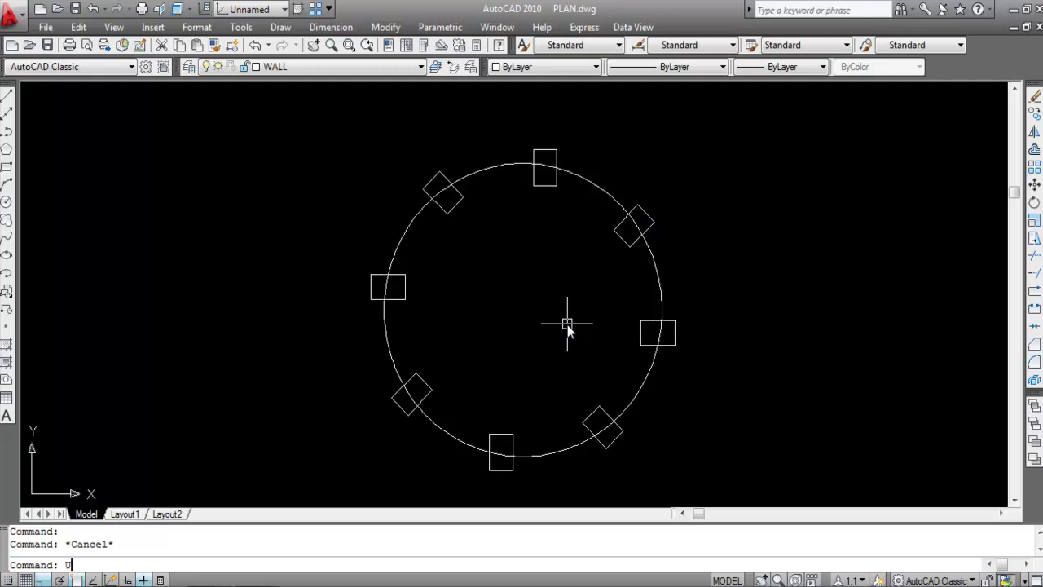
pyautogui.press('Return')
pyautogui.write('U')
pyautogui.press('Return')
# Start a new array with AR and select the small rectangle.
pyautogui.scroll(2, 563, 241)
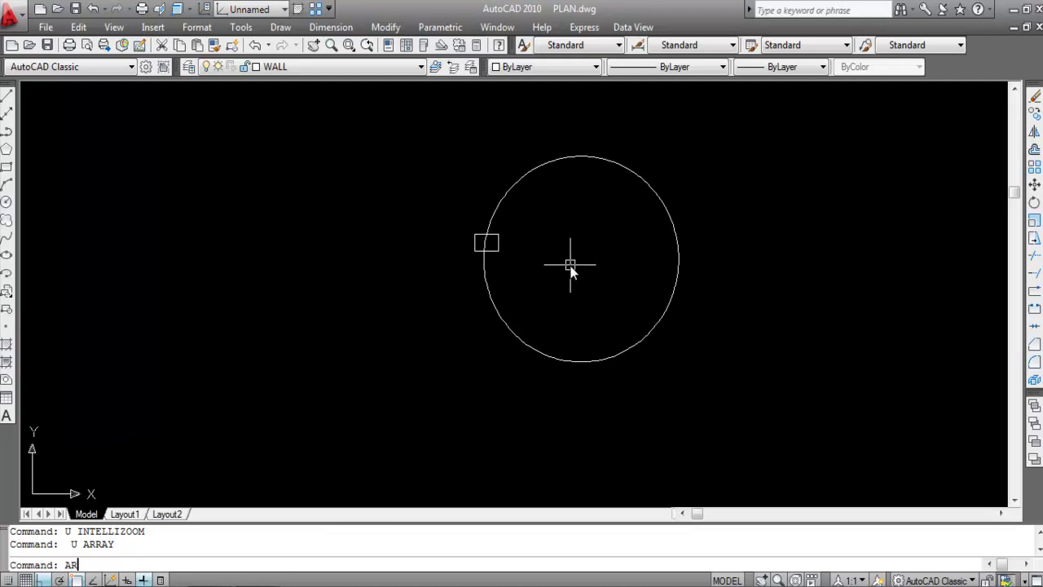
pyautogui.write('AR')
pyautogui.press('Return')
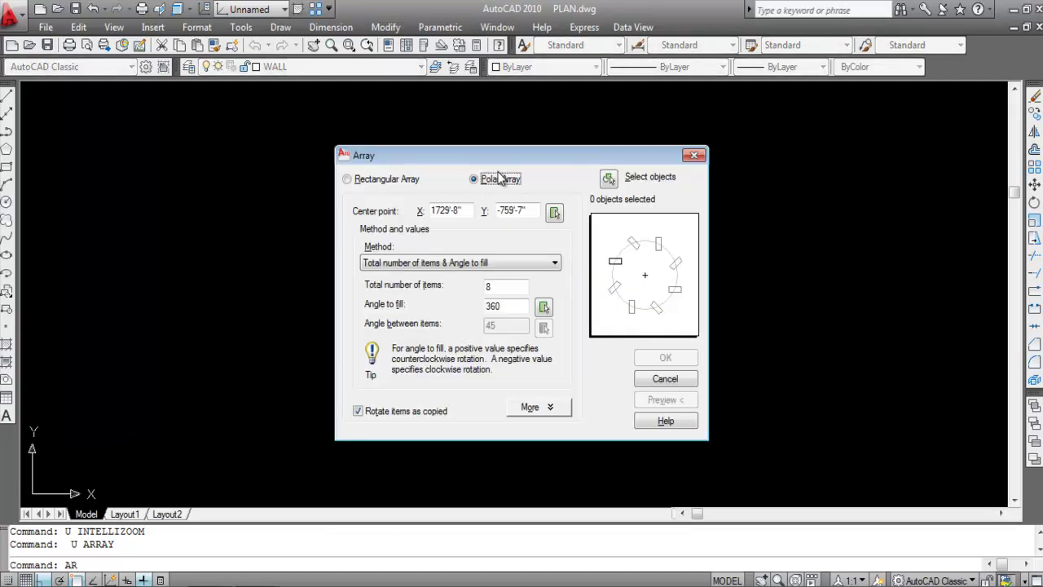
pyautogui.click(609, 179)
pyautogui.scroll(3, 506, 259)
pyautogui.click(497, 259)
pyautogui.press('Return')
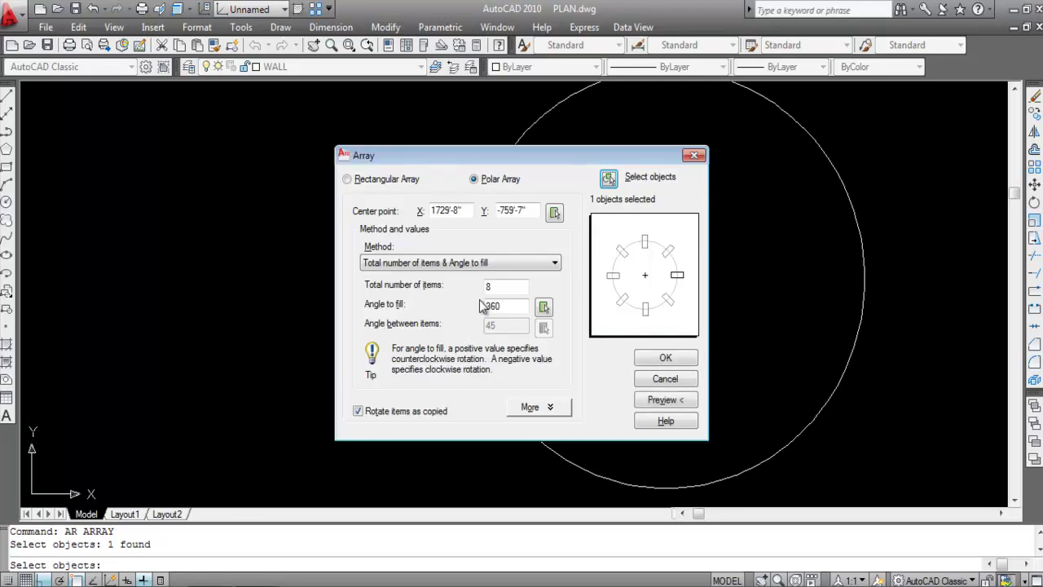
# Centre the polar array on the circle with 12 items and a 180° angle to fill.
pyautogui.click(554, 213)
pyautogui.scroll(-2, 469, 402)
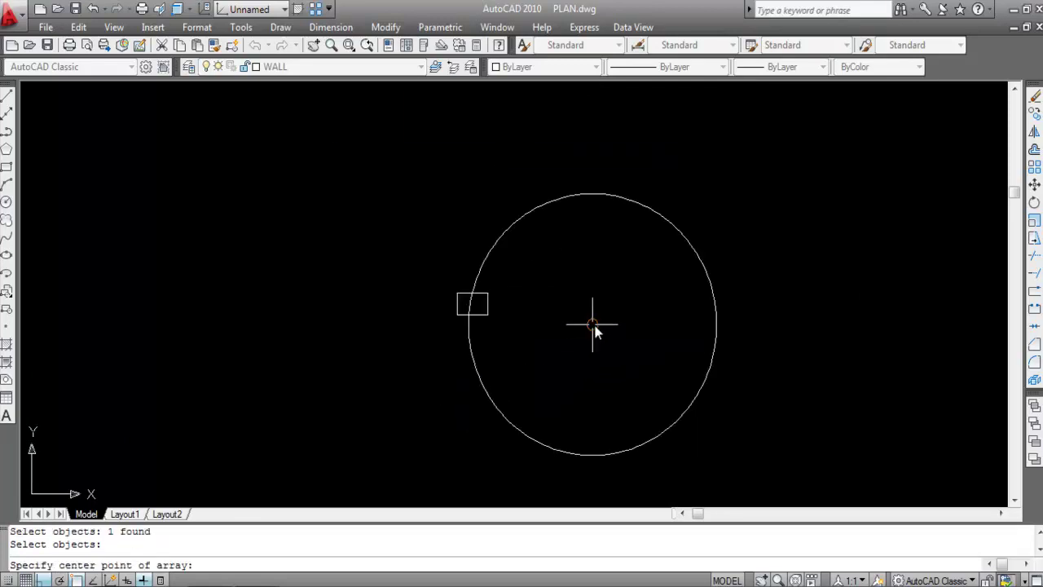
pyautogui.click(597, 334)
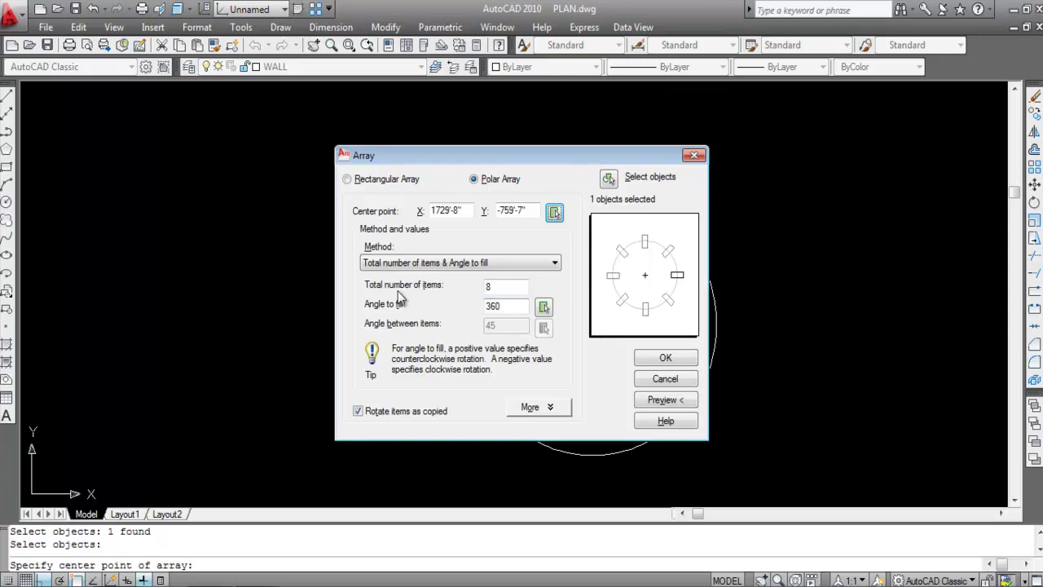
pyautogui.doubleClick(492, 286)
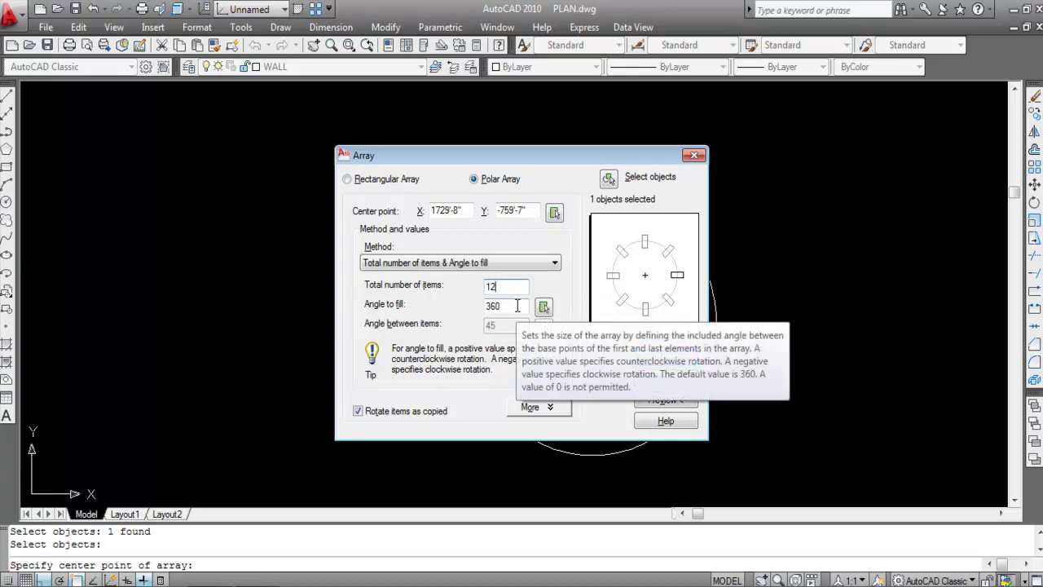
pyautogui.press('Tab')
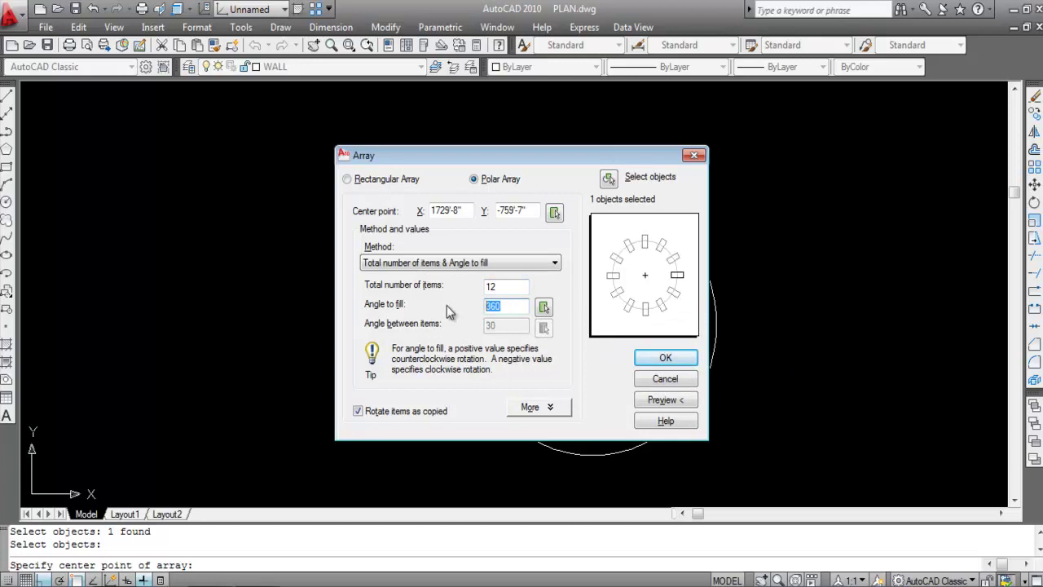
pyautogui.write('180')
# Preview the 180° array, then change the angle to fill to 360° and preview again.
pyautogui.click(664, 399)
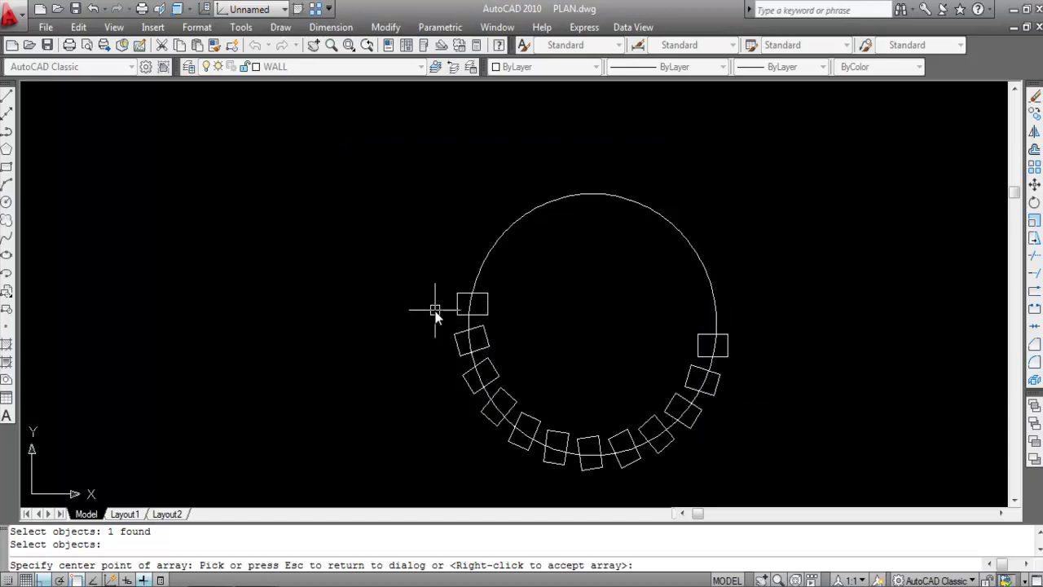
pyautogui.scroll(-2, 700, 339)
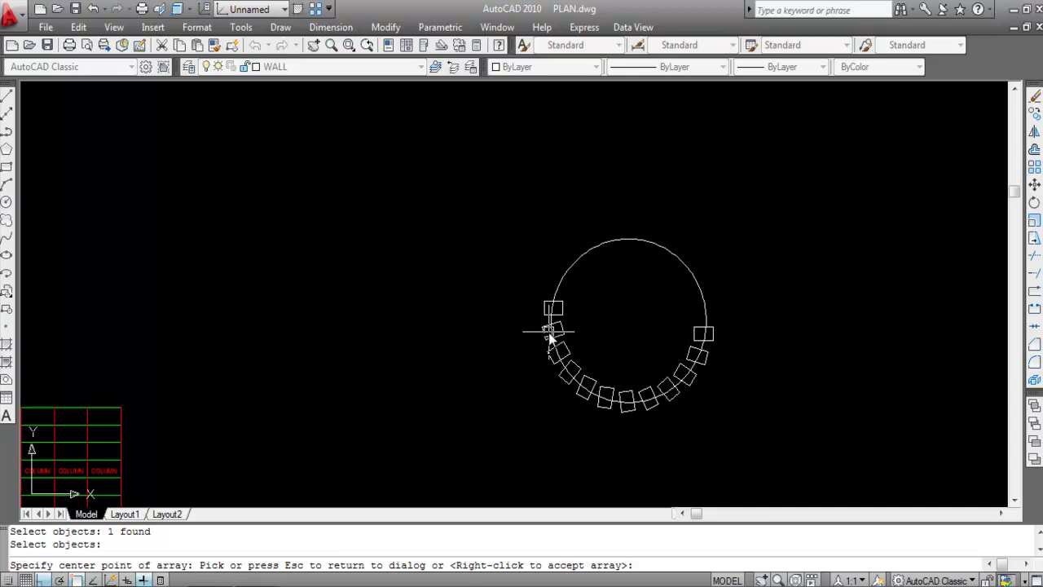
pyautogui.click(705, 440)
pyautogui.doubleClick(499, 308)
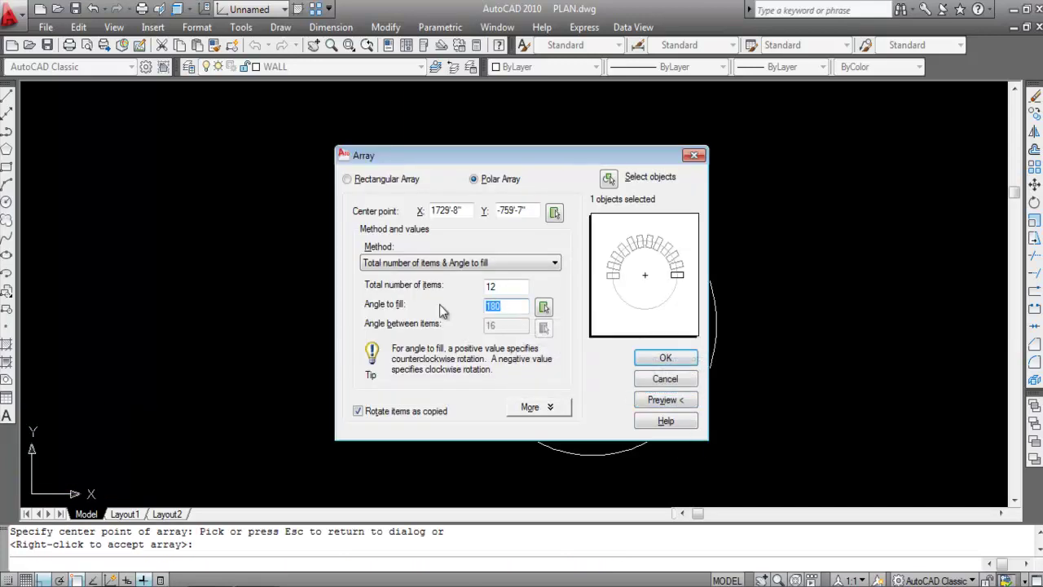
pyautogui.write('360')
pyautogui.click(659, 400)
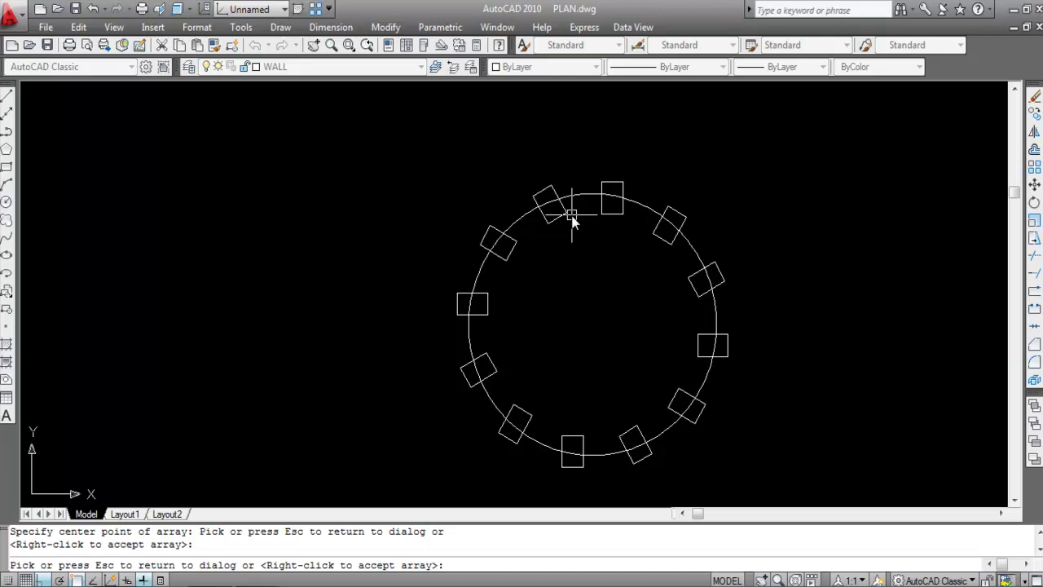
pyautogui.click(658, 346)
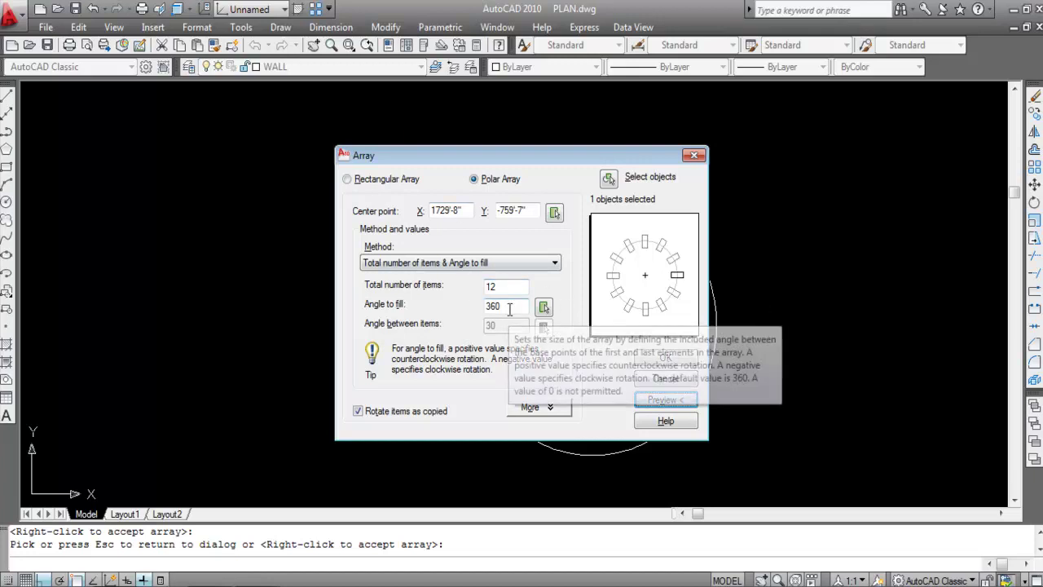
# Preview 12 items over 90°, then create 10 items filling 360°.
pyautogui.moveTo(512, 307); pyautogui.dragTo(464, 314)
pyautogui.write('90')
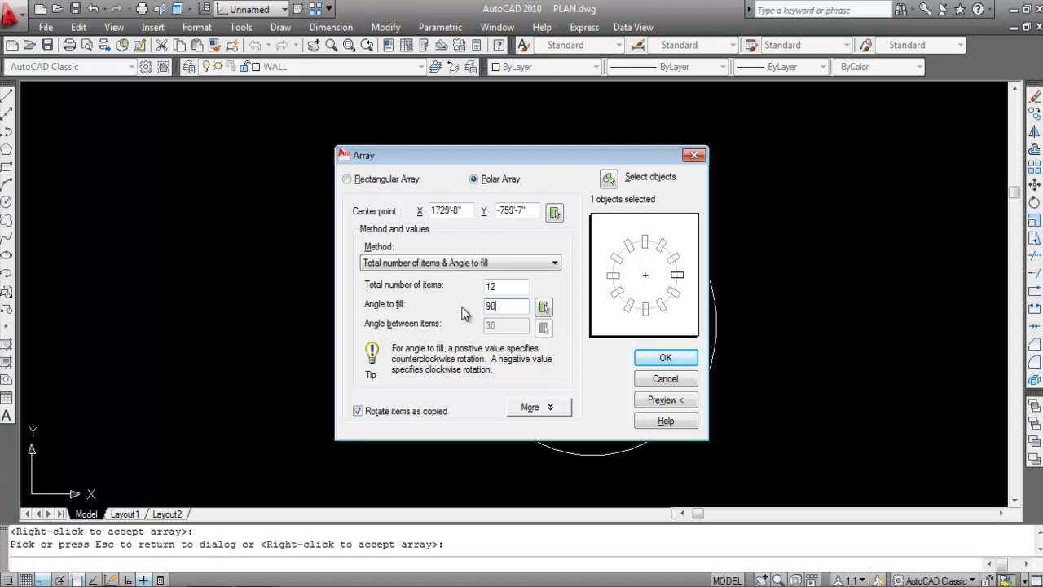
pyautogui.click(662, 399)
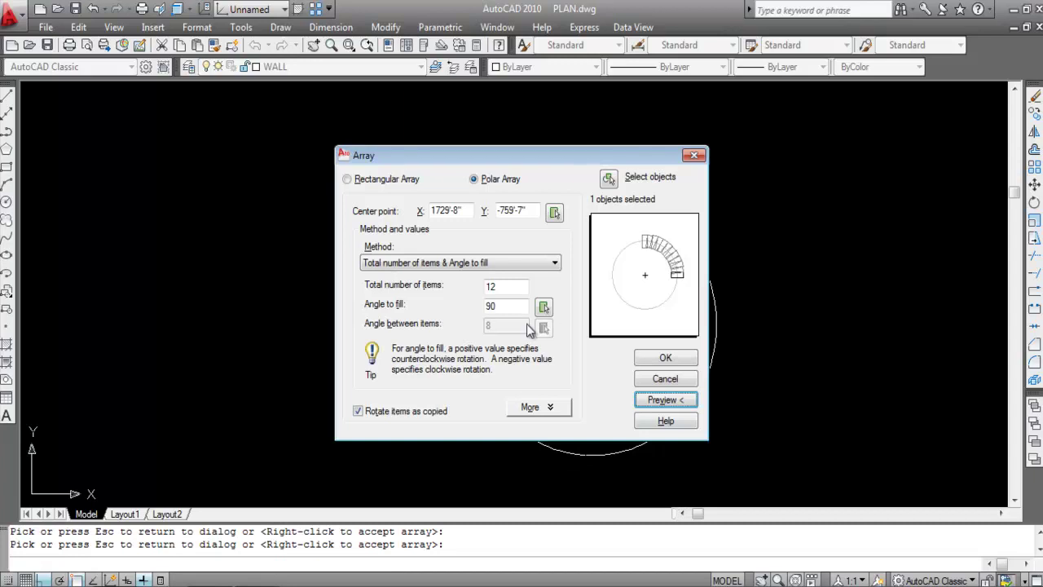
pyautogui.doubleClick(512, 286)
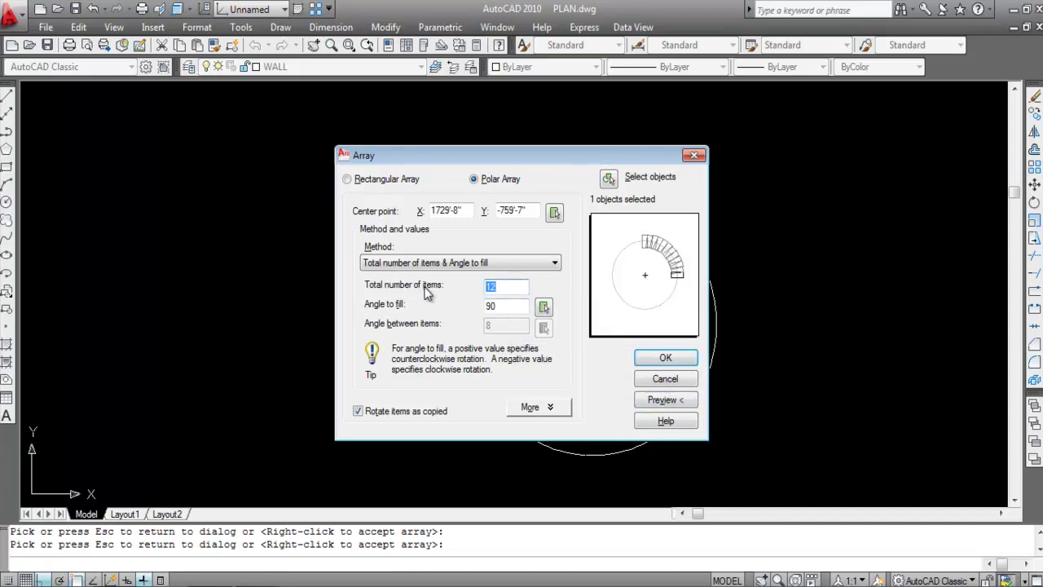
pyautogui.write('10')
pyautogui.doubleClick(502, 305)
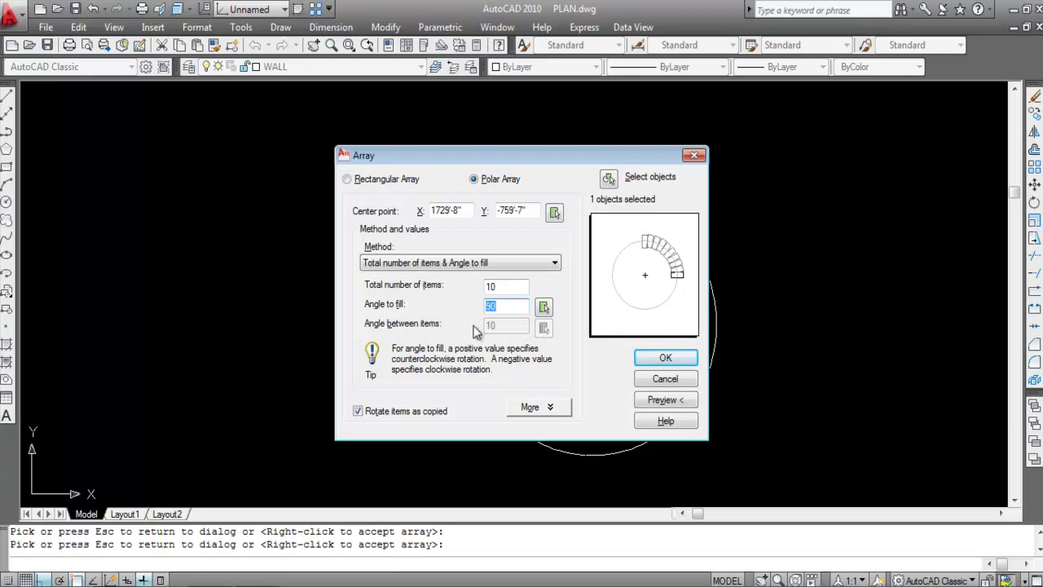
pyautogui.write('360')
pyautogui.click(666, 359)
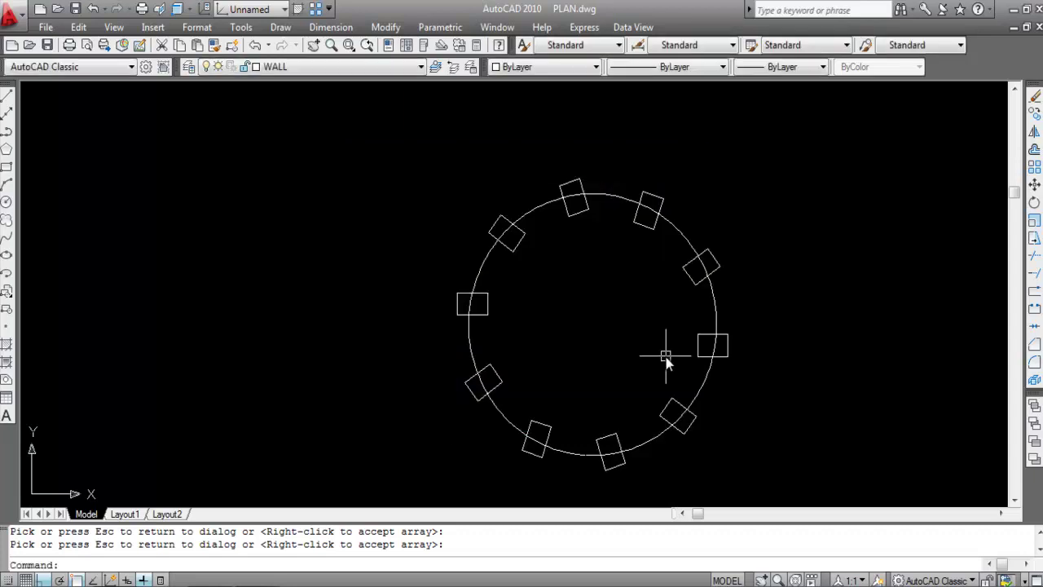
pyautogui.click(487, 304)
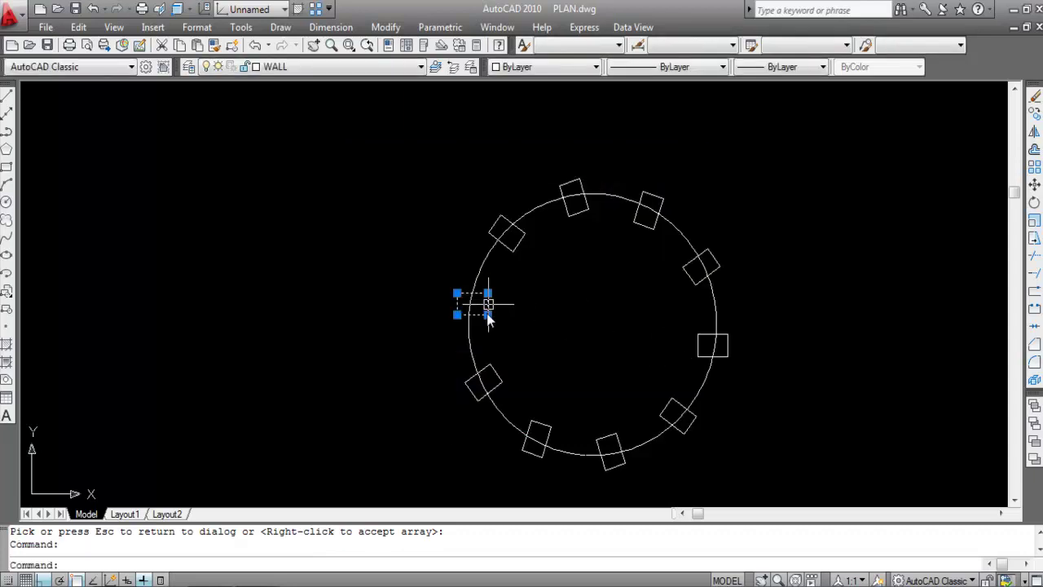
pyautogui.click(494, 368)
pyautogui.click(544, 422)
pyautogui.click(616, 436)
pyautogui.click(666, 415)
pyautogui.click(707, 349)
pyautogui.click(698, 278)
pyautogui.click(650, 220)
pyautogui.click(582, 205)
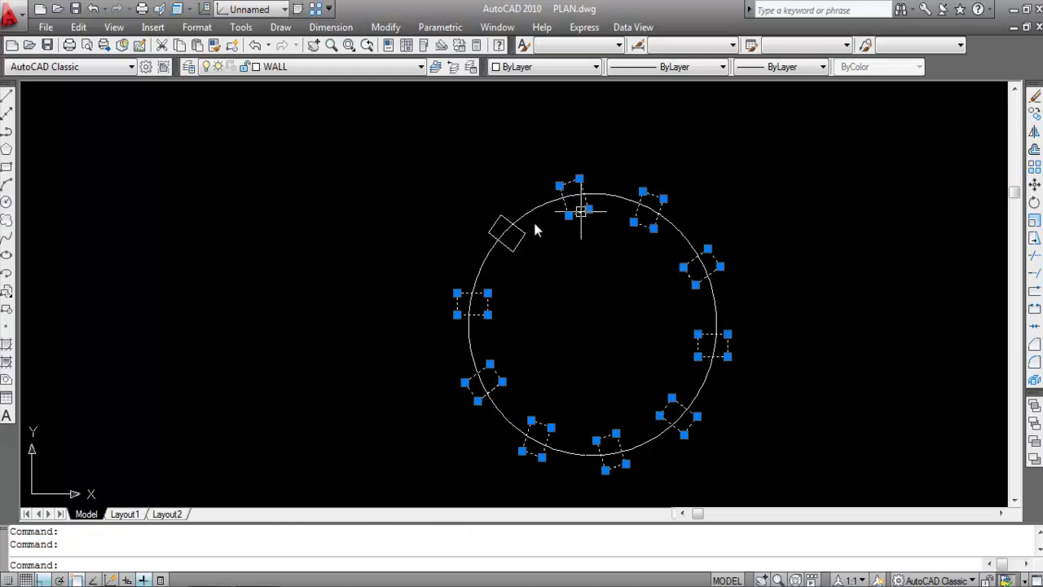
pyautogui.click(508, 223)
pyautogui.click(553, 247)
pyautogui.click(508, 232)
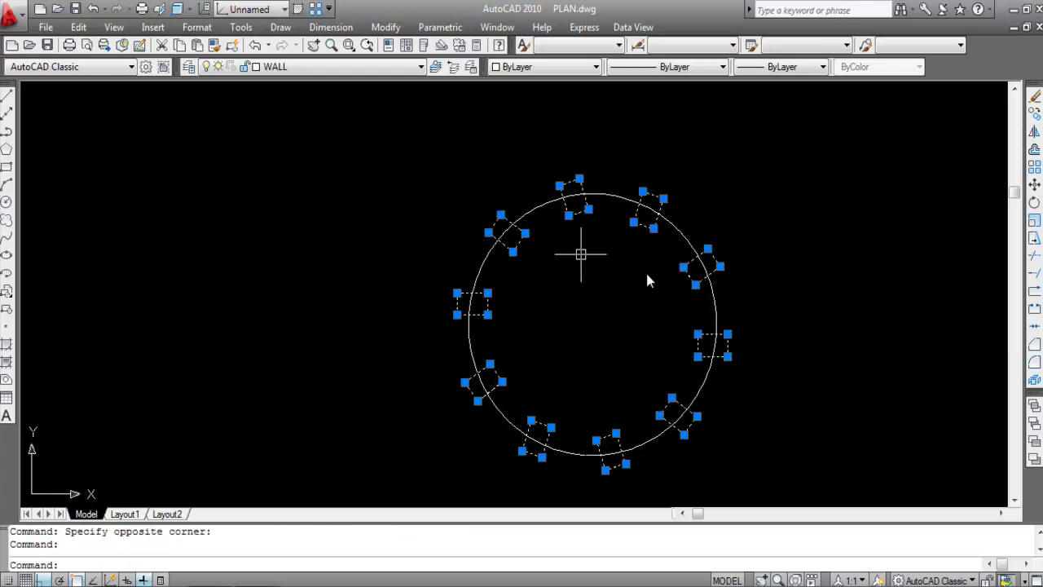
pyautogui.scroll(-2, 540, 192)
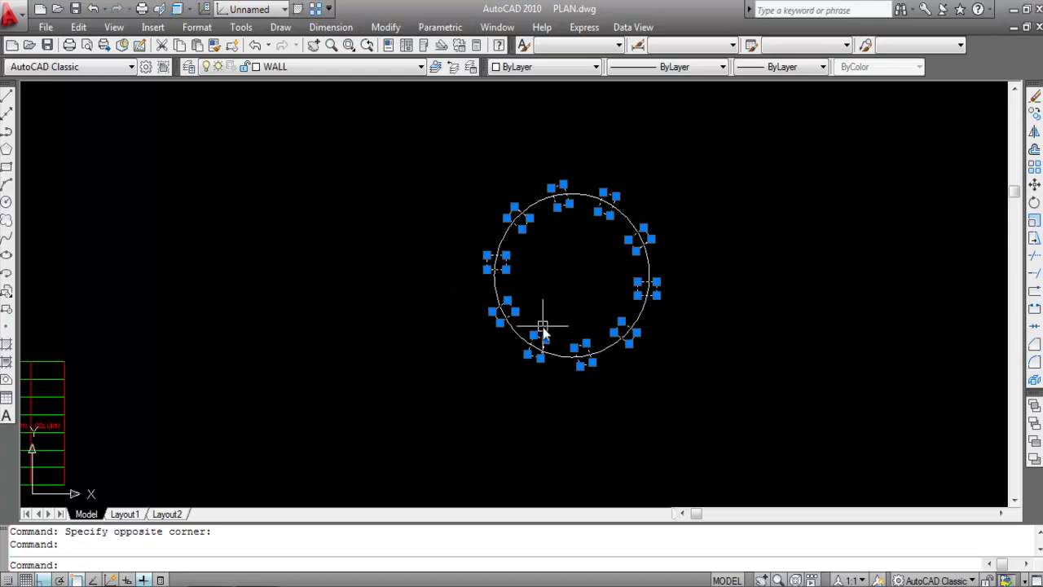
pyautogui.press('Escape')
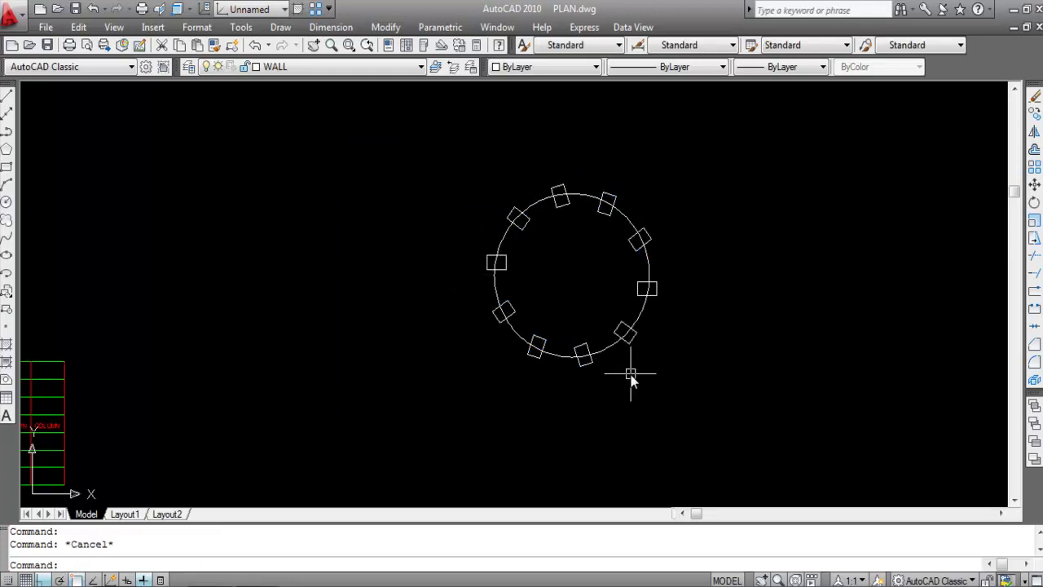